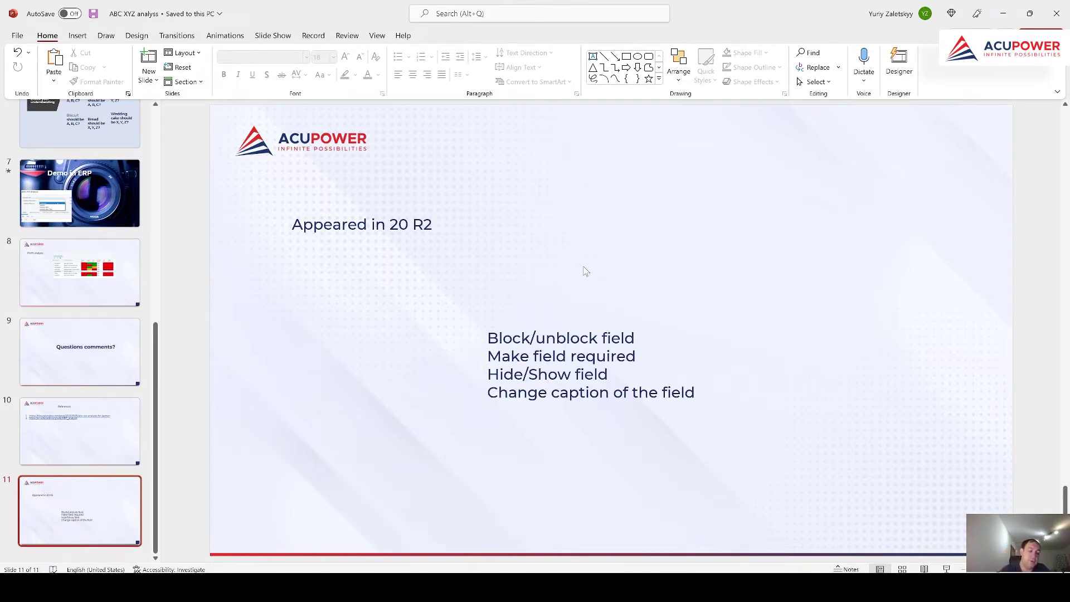
# Highlight the 'Appeared in 20 R2' title and field-customization bullets, then bring up Task View
pyautogui.hotkey('alt', 'Tab')
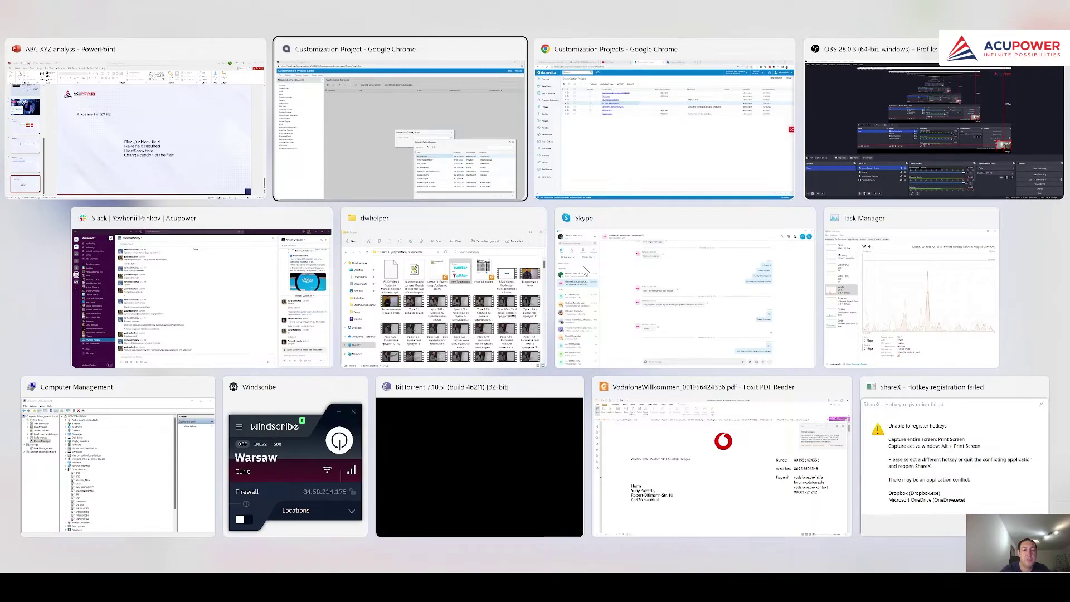
pyautogui.hotkey('alt', 'Tab')
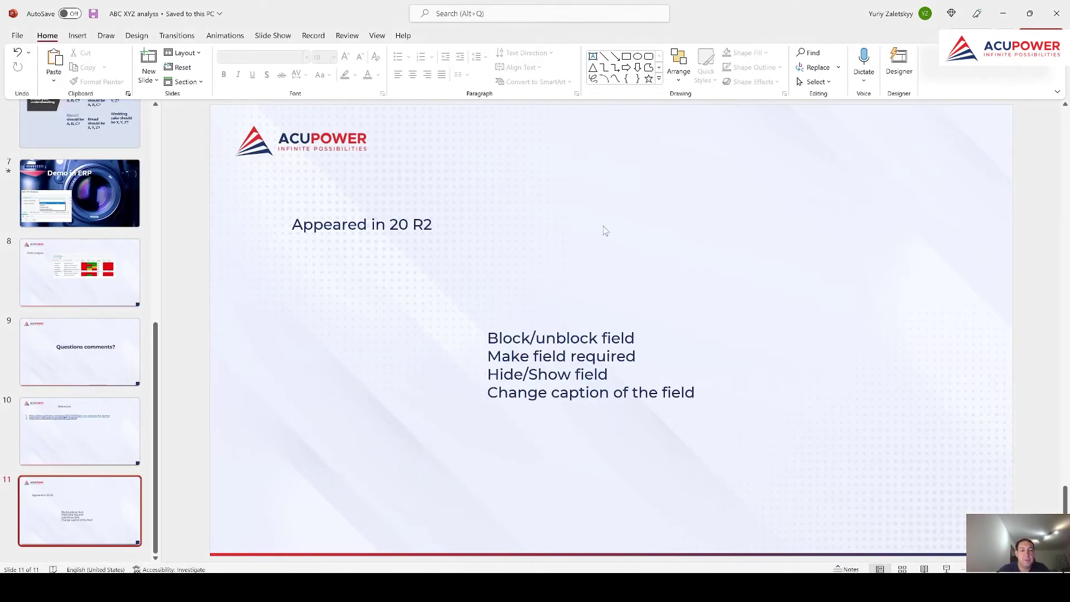
pyautogui.click(388, 225)
pyautogui.click(712, 333)
pyautogui.click(497, 338)
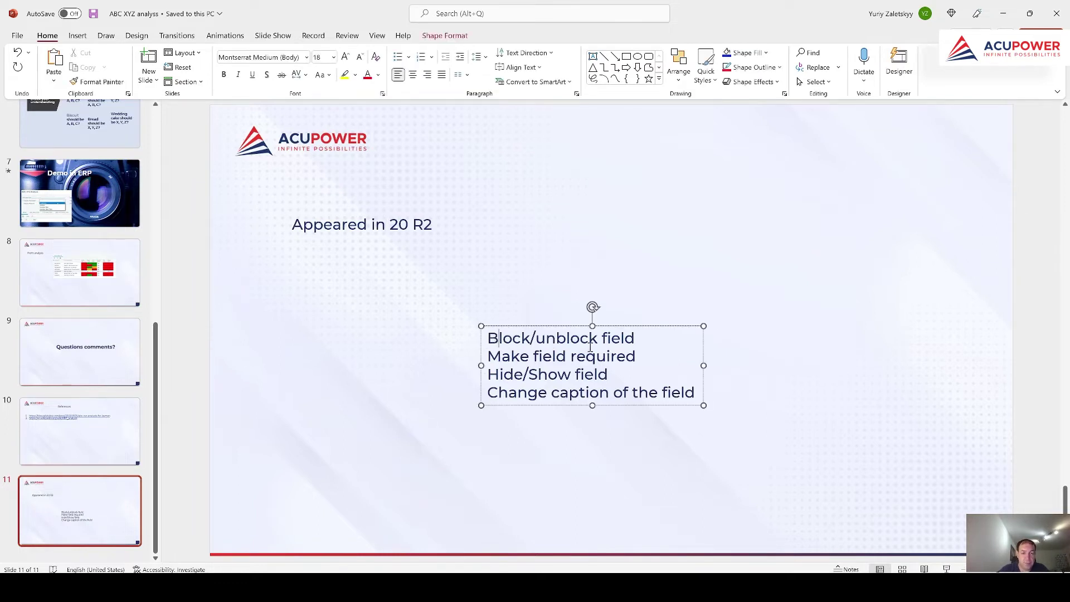
pyautogui.click(808, 326)
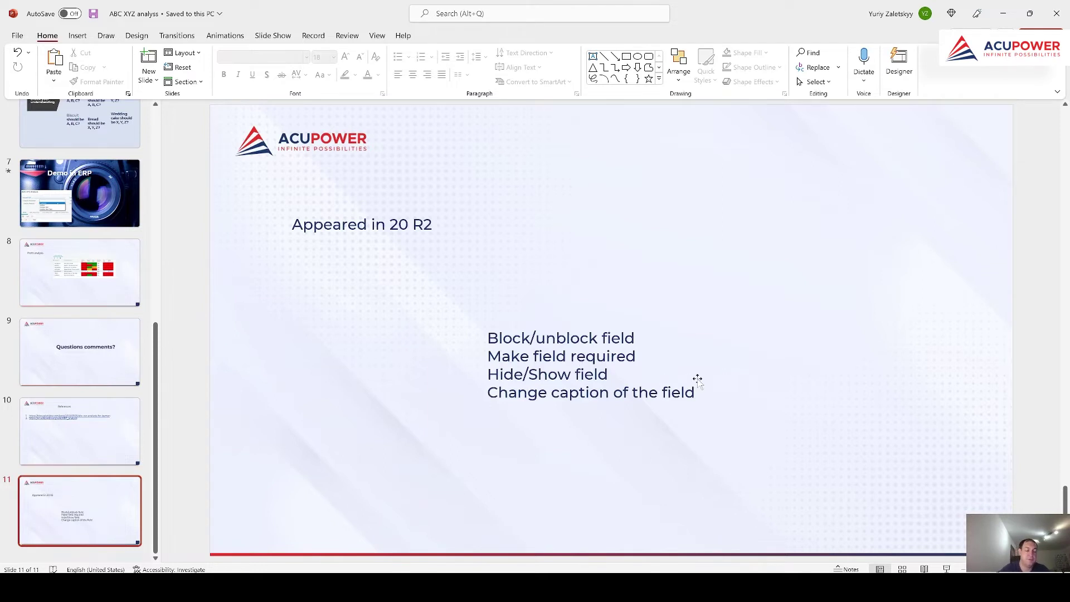
pyautogui.press('super+Tab')
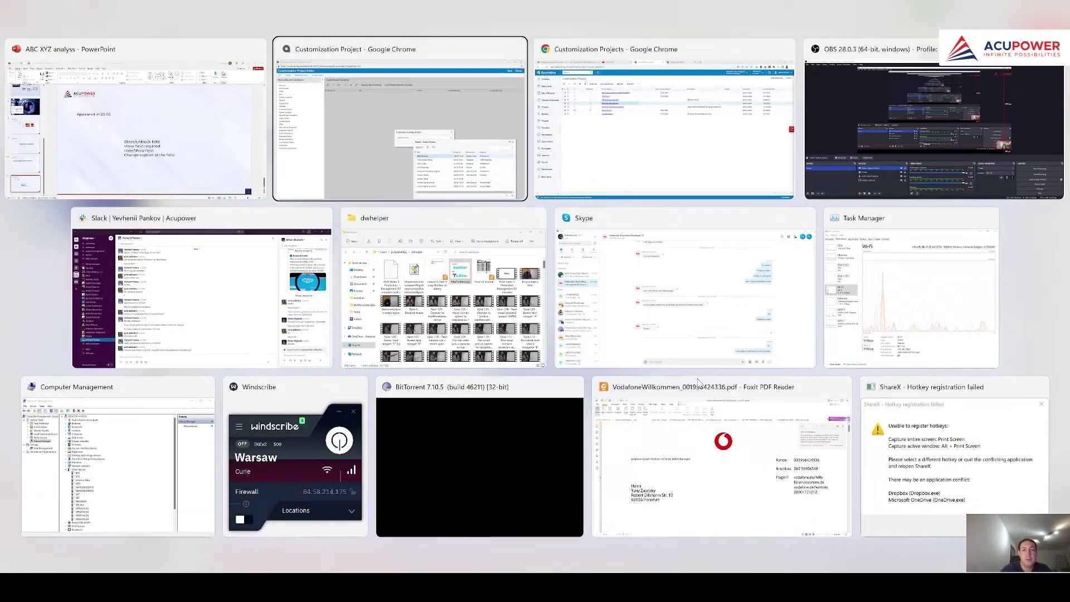
# On the Invoices and Memos tab, highlight screen ID AR301000 in the address bar
pyautogui.press('Right')
pyautogui.press('Return')
pyautogui.click(624, 12)
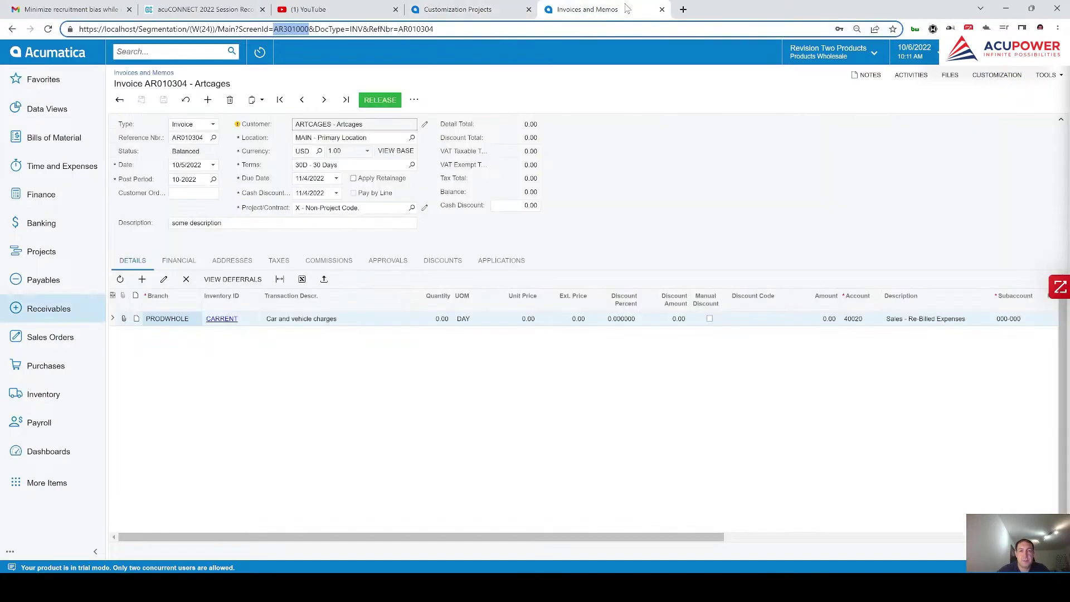
pyautogui.click(659, 165)
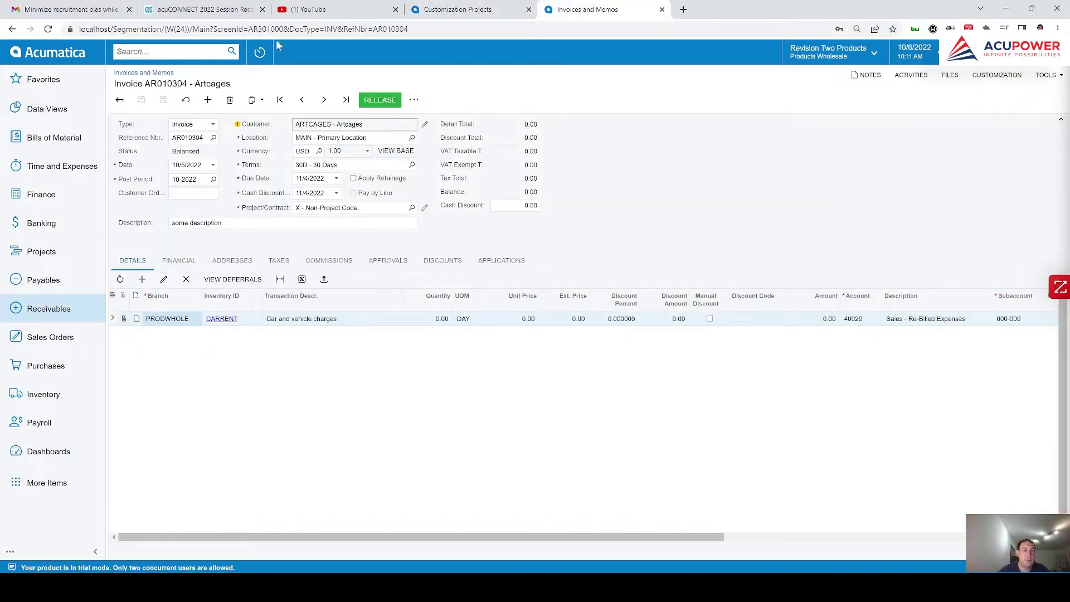
pyautogui.moveTo(250, 28); pyautogui.dragTo(288, 31)
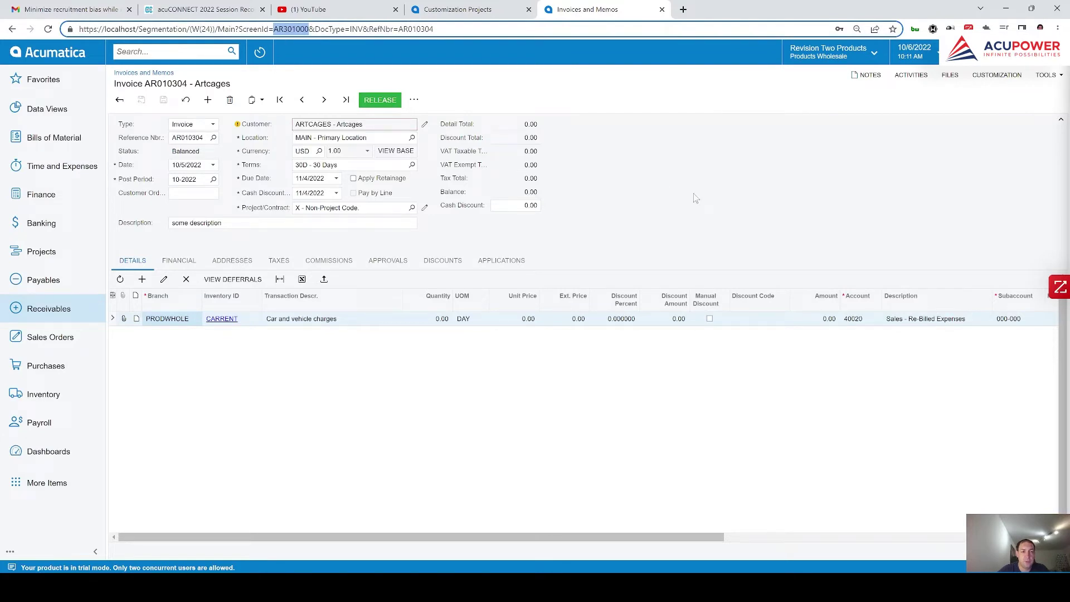
pyautogui.click(695, 198)
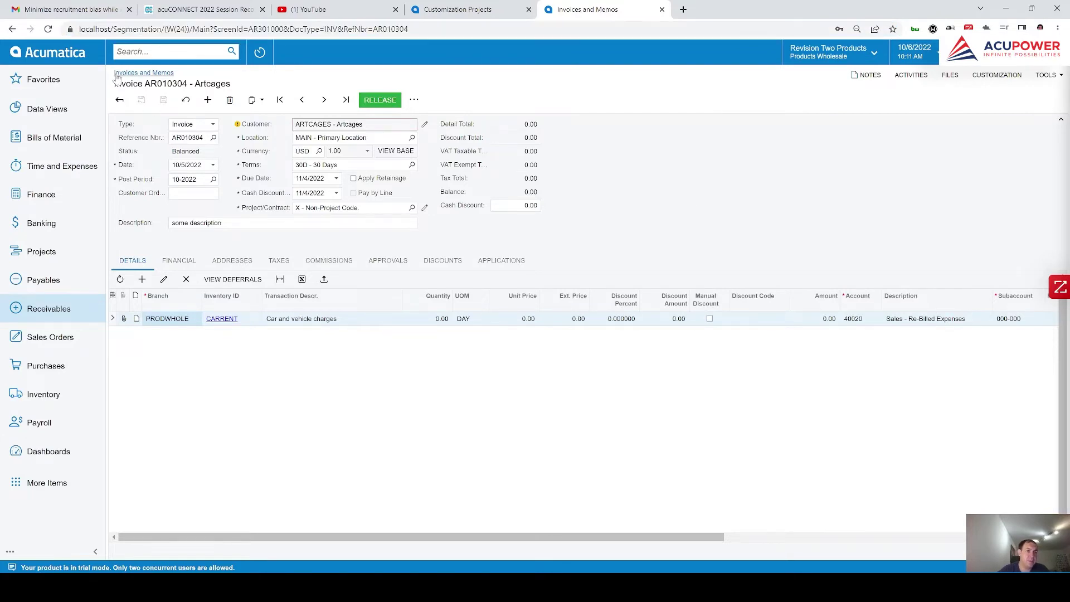
# Reload the Customization Projects list and select the NoCodeLowCodeDemo project
pyautogui.click(456, 11)
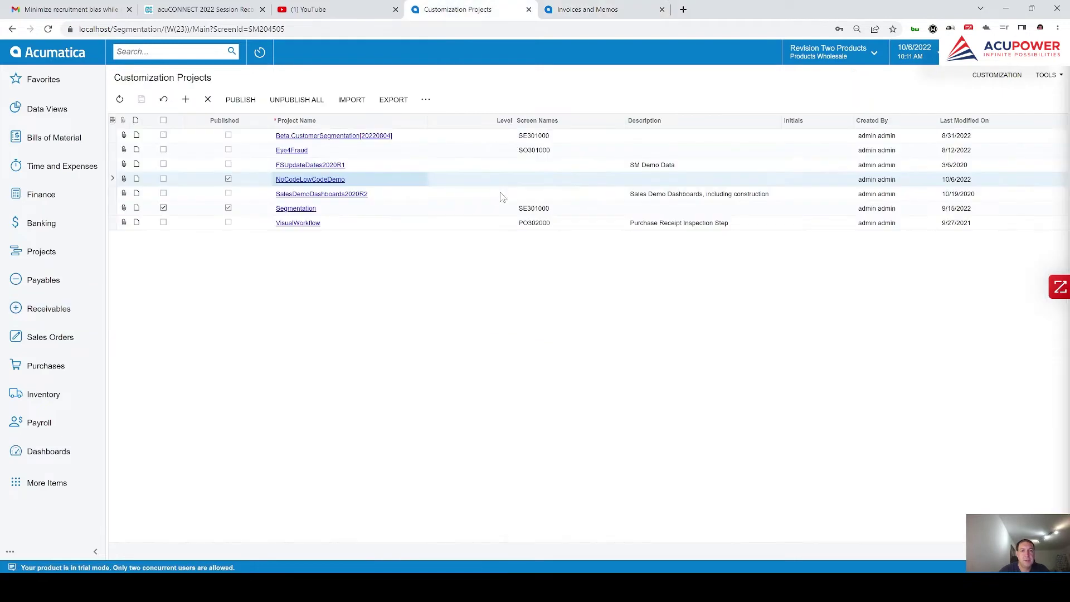
pyautogui.rightClick(517, 81)
pyautogui.click(539, 112)
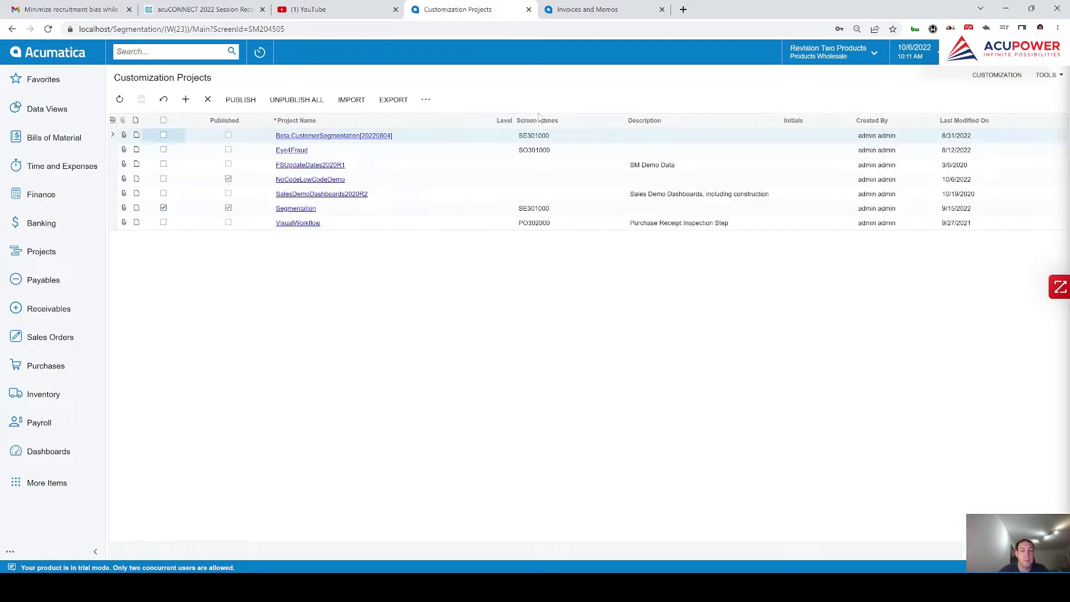
pyautogui.click(381, 184)
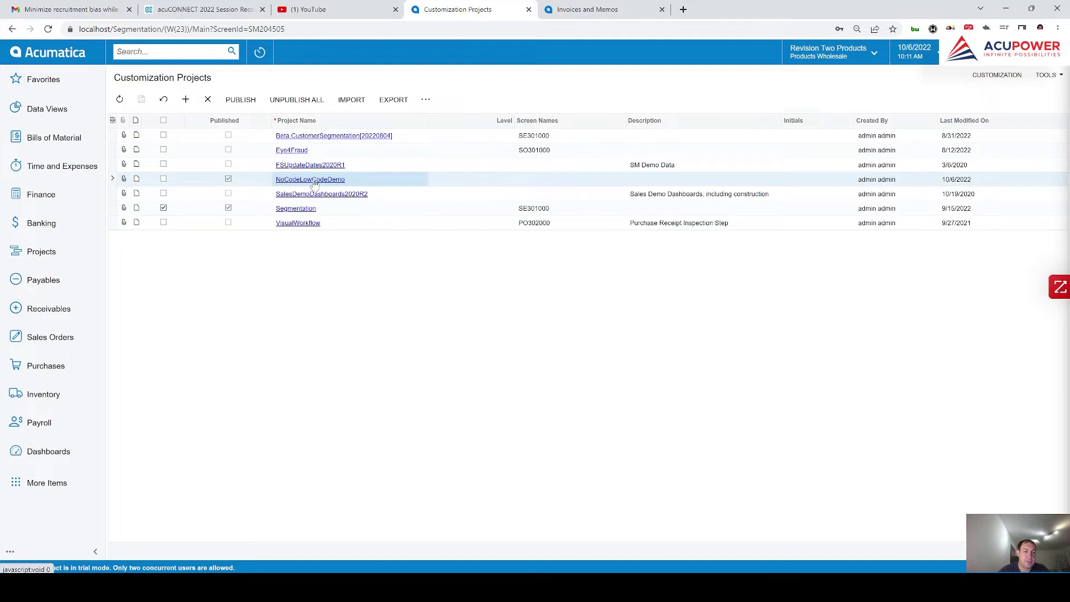
# Add existing screen AR301000 (Invoices and Memos) to the NoCodeLowCodeDemo project
pyautogui.click(325, 183)
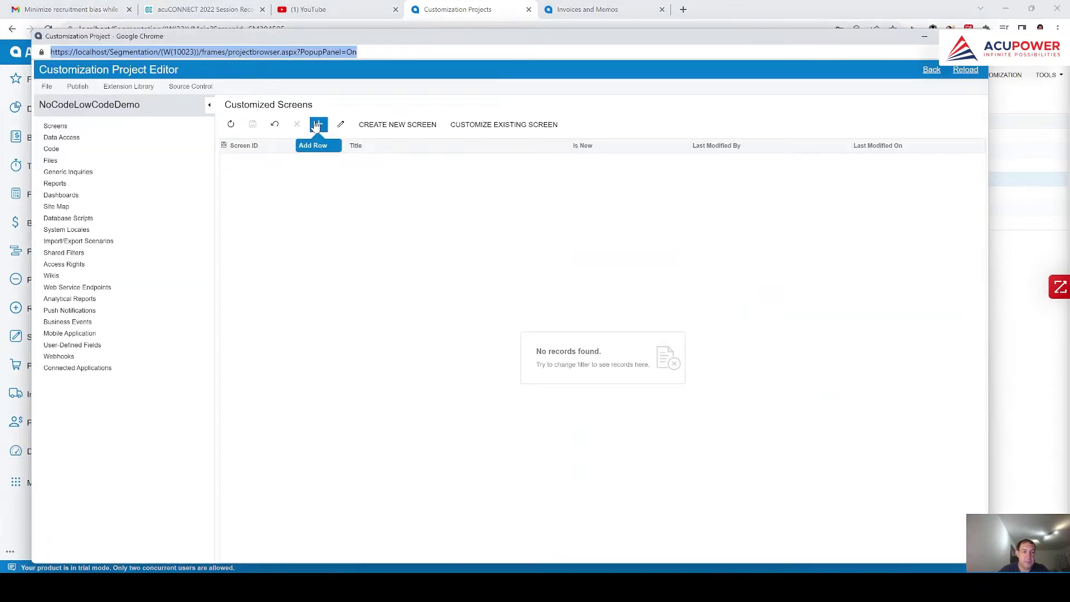
pyautogui.click(492, 125)
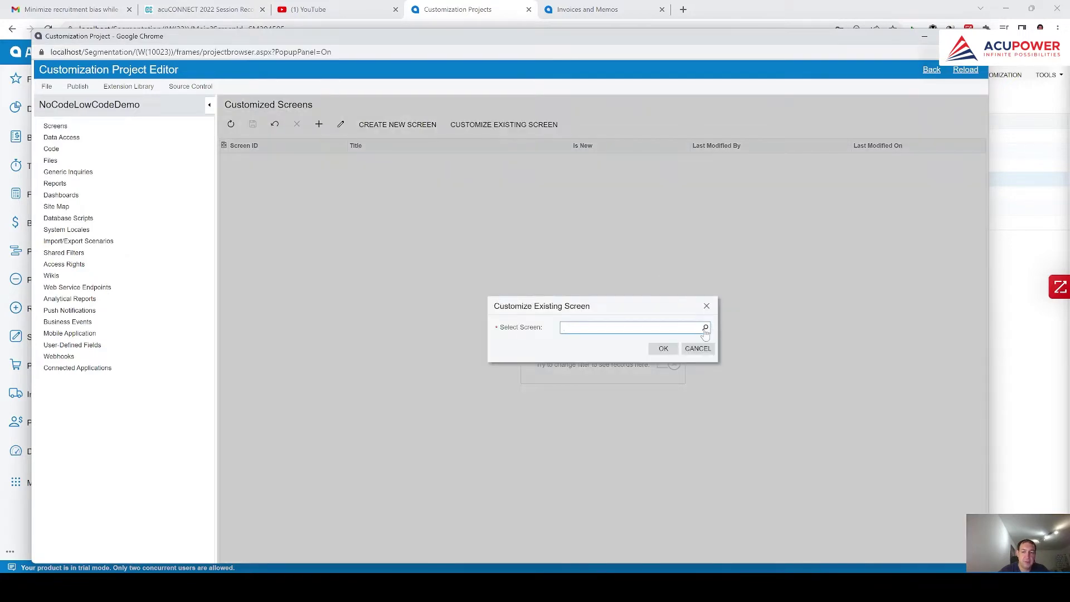
pyautogui.click(705, 328)
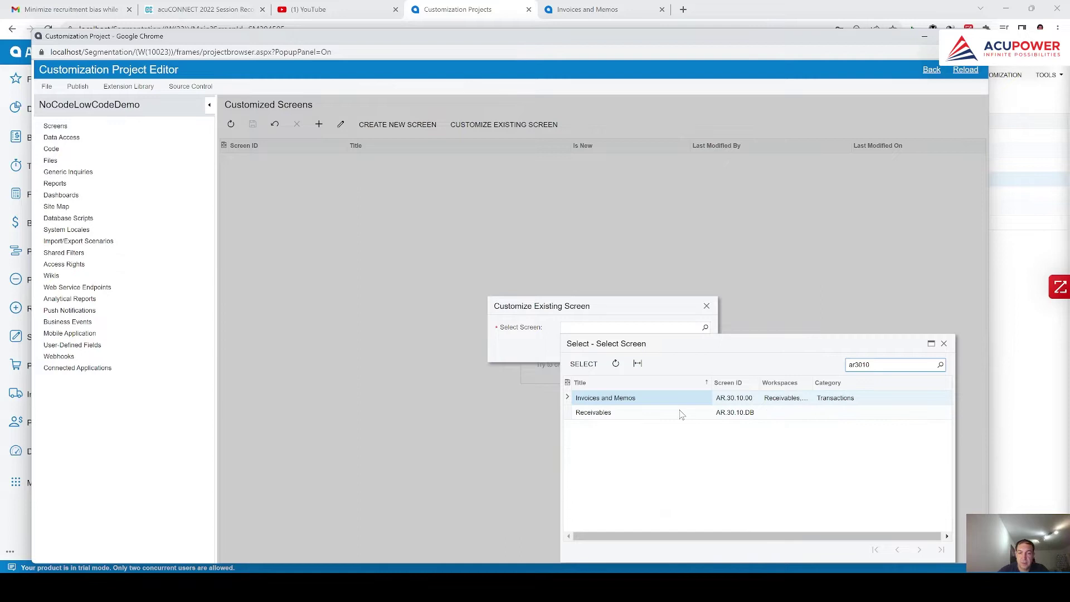
pyautogui.click(656, 400)
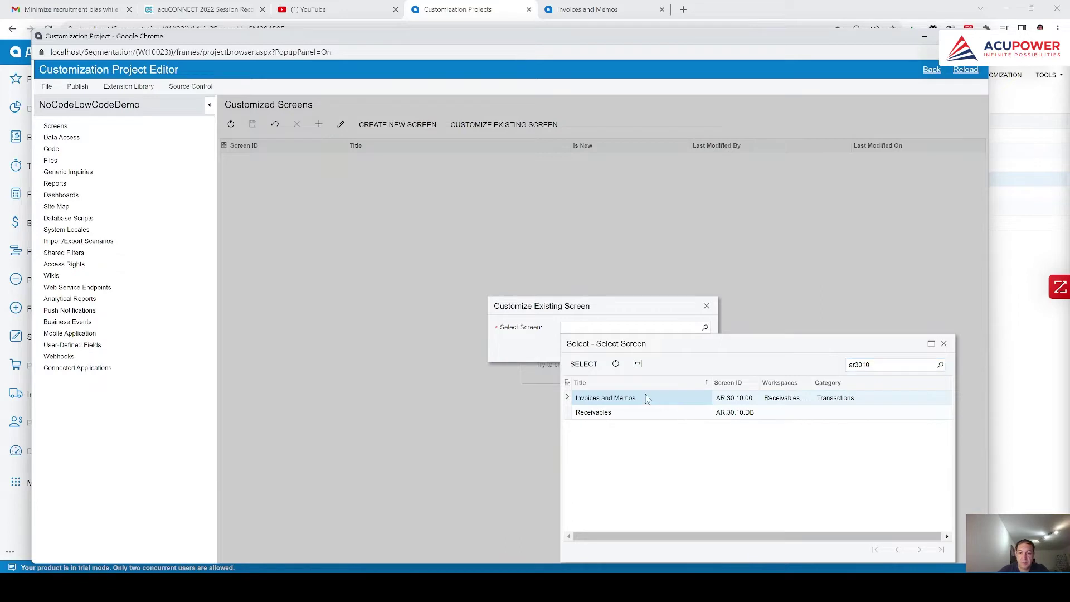
pyautogui.click(586, 365)
pyautogui.click(662, 349)
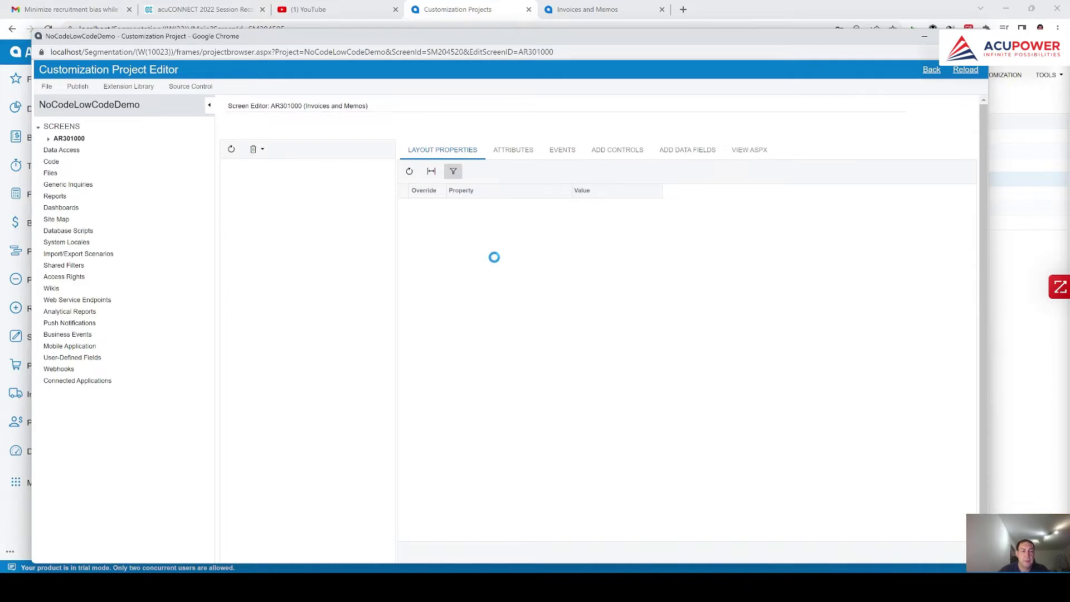
# Open the Fields node under AR301000 and compare with the invoice's Customer Order field
pyautogui.click(49, 140)
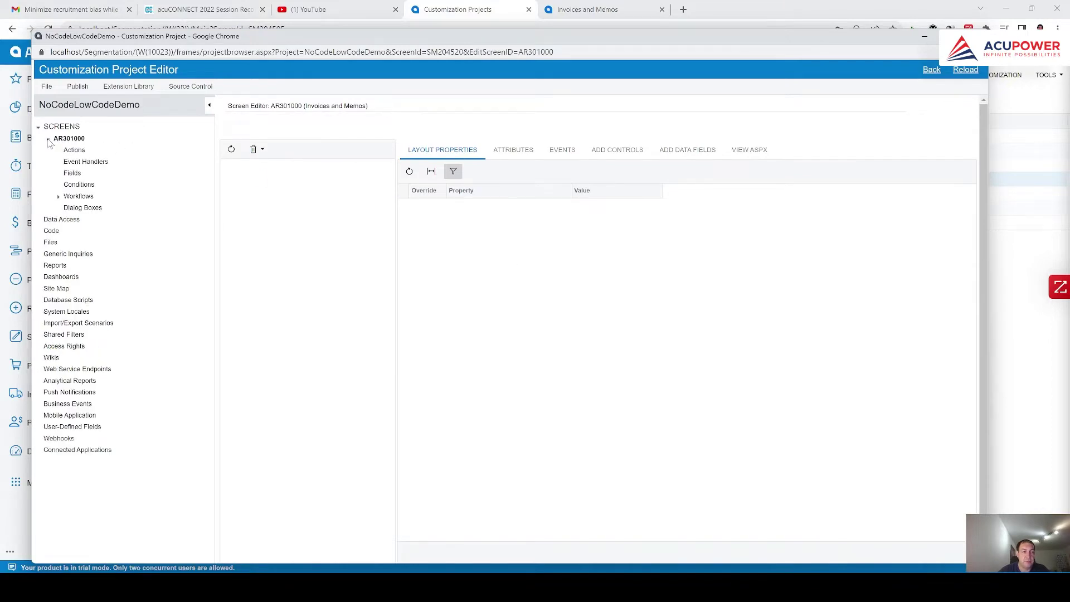
pyautogui.click(76, 175)
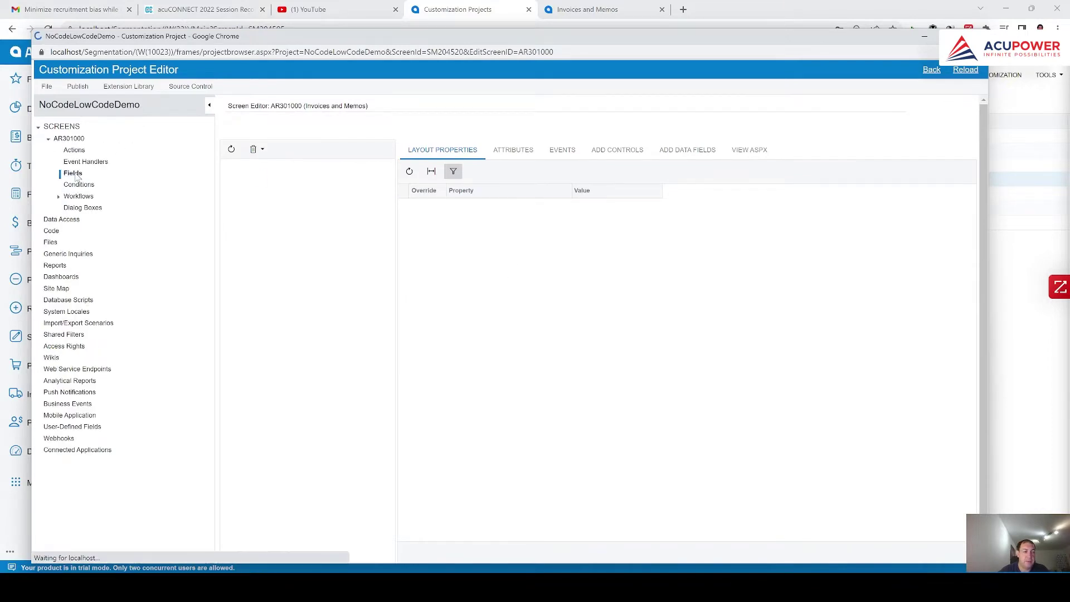
pyautogui.click(633, 7)
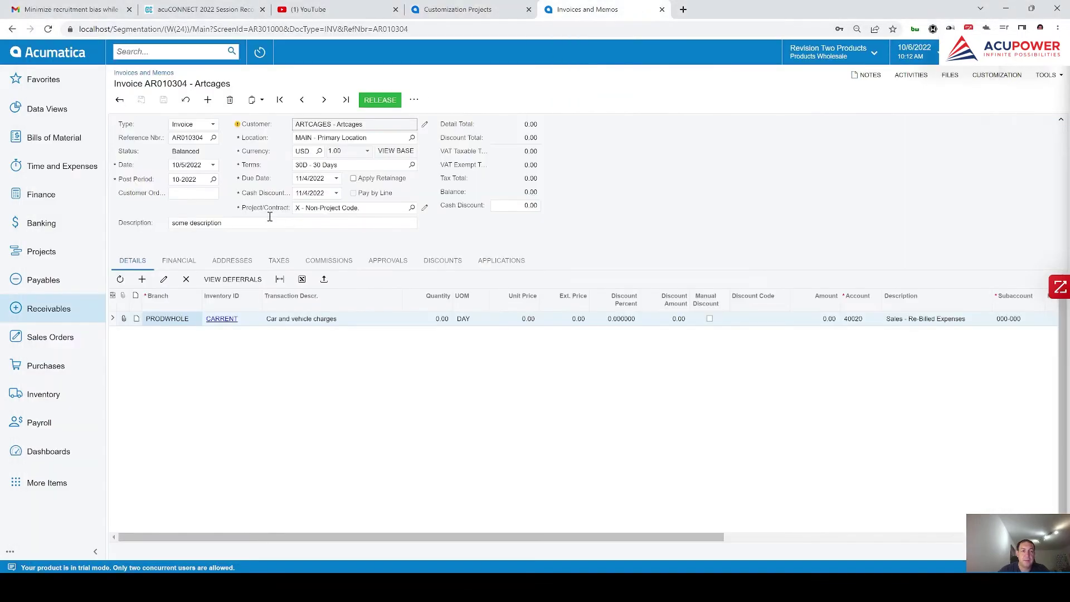
pyautogui.click(201, 194)
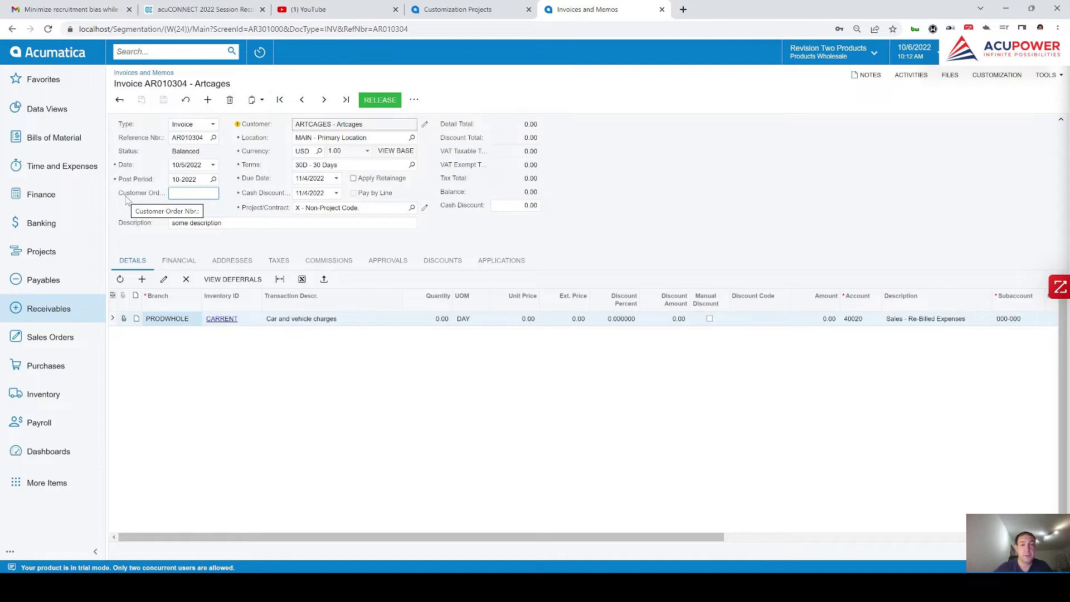
pyautogui.click(454, 10)
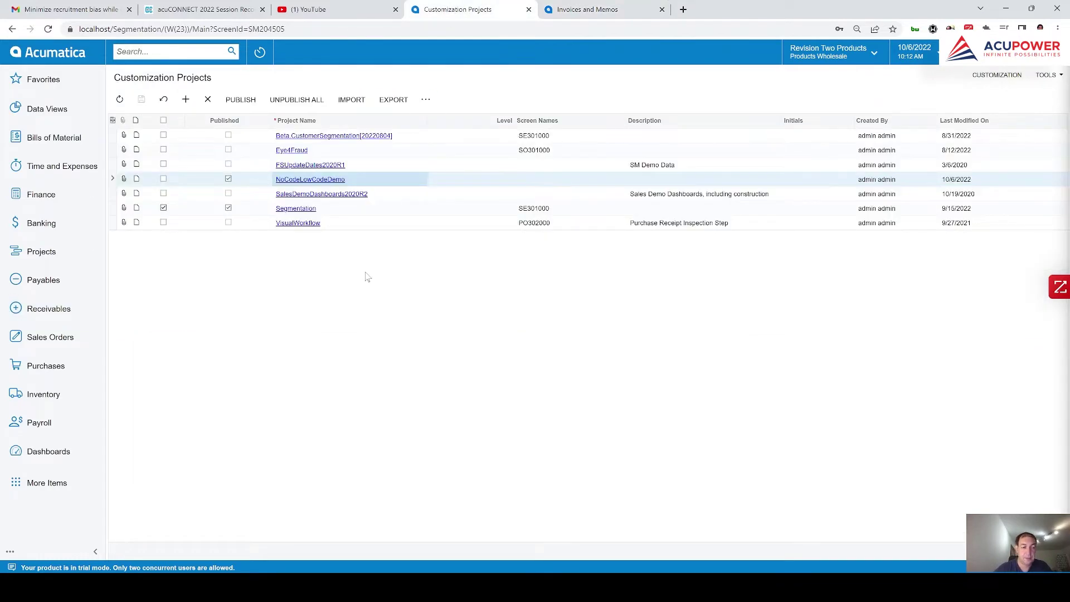
pyautogui.hotkey('alt', 'Tab')
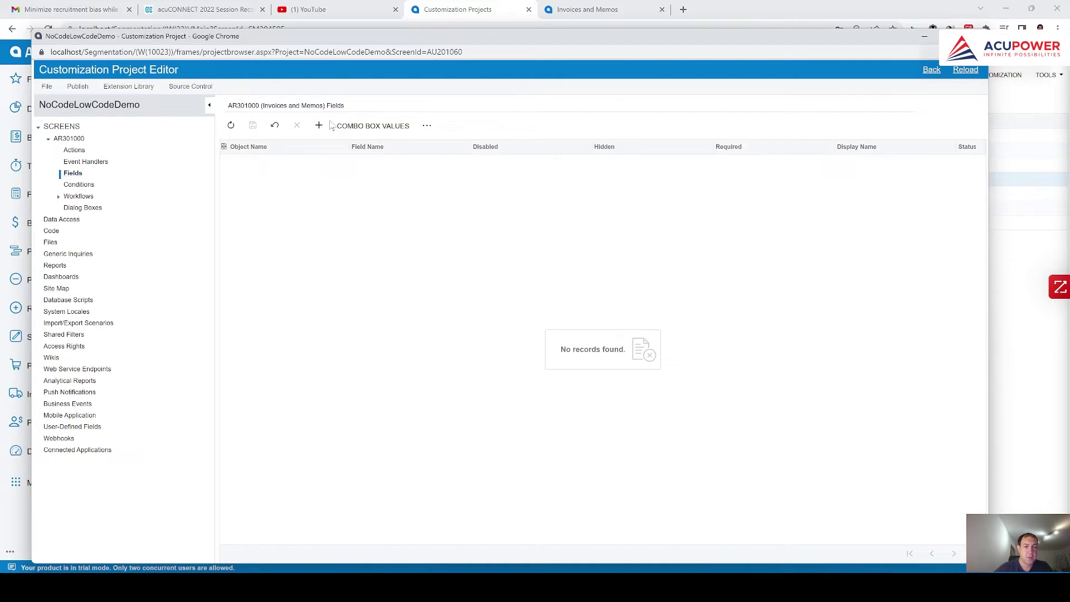
# Browse the Add Field container list, then open invoice AR010304's Customization menu
pyautogui.click(318, 127)
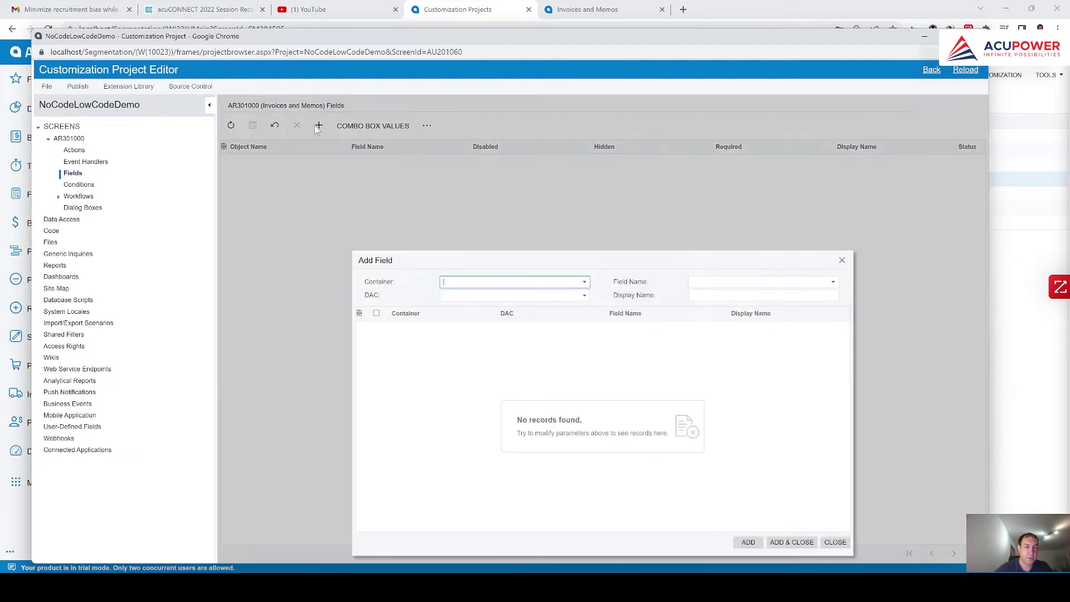
pyautogui.click(568, 283)
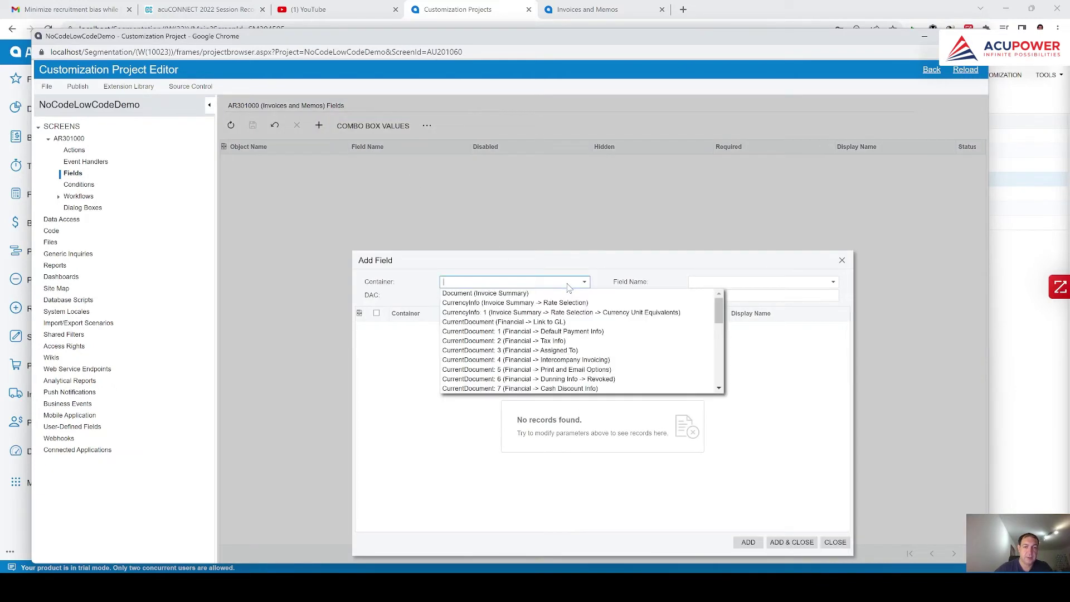
pyautogui.click(403, 285)
pyautogui.click(549, 284)
pyautogui.scroll(-5, 552, 343)
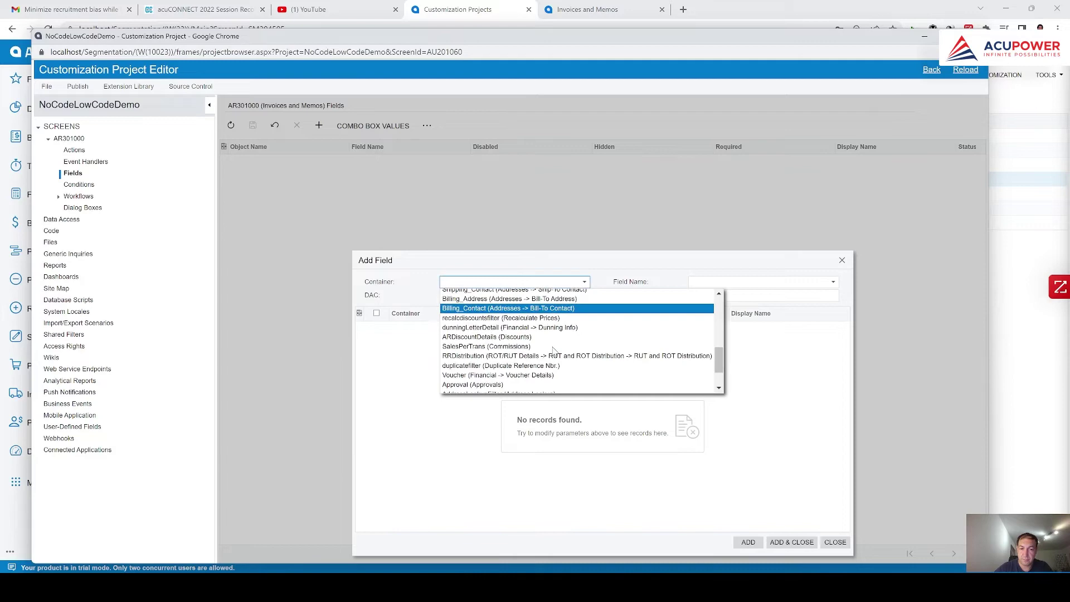
pyautogui.scroll(-3, 554, 346)
pyautogui.click(376, 296)
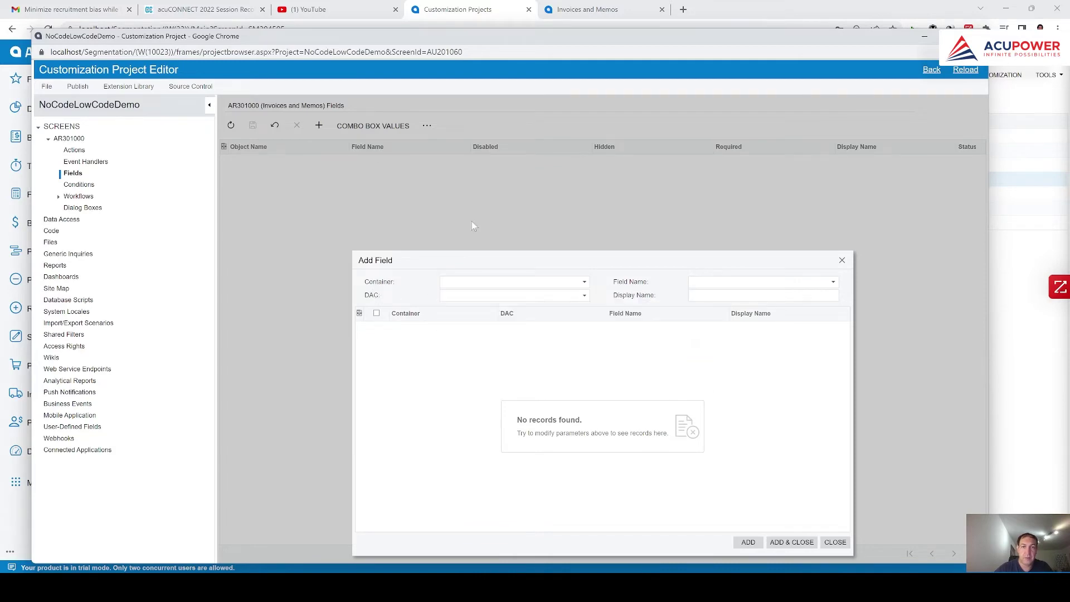
pyautogui.click(563, 15)
pyautogui.click(997, 77)
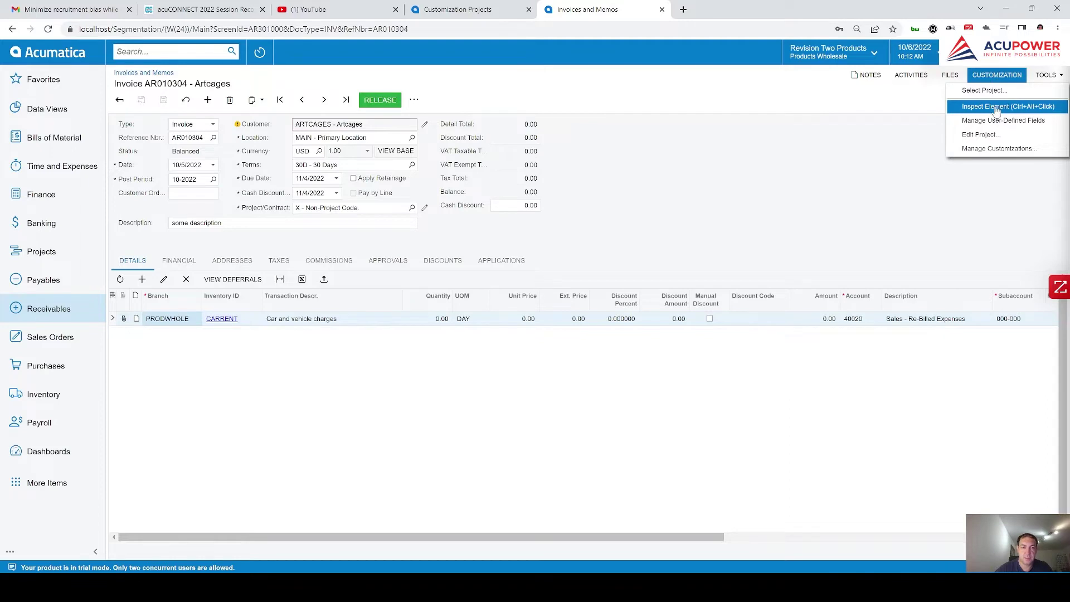
# Inspect Customer Order to find field InvoiceNbr on ARInvoice, view Document
pyautogui.click(996, 108)
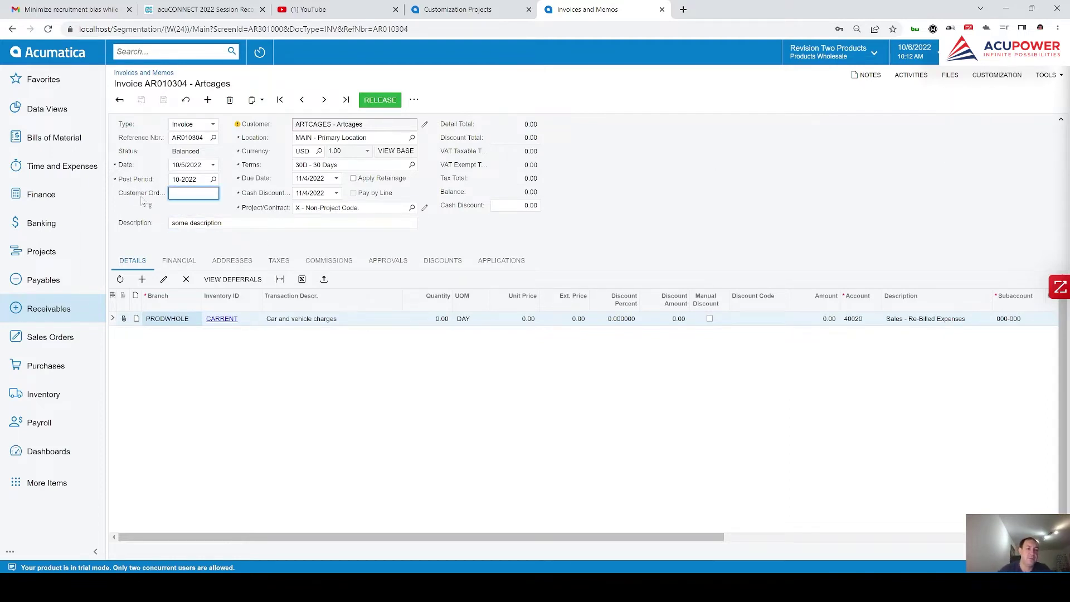
pyautogui.click(194, 195)
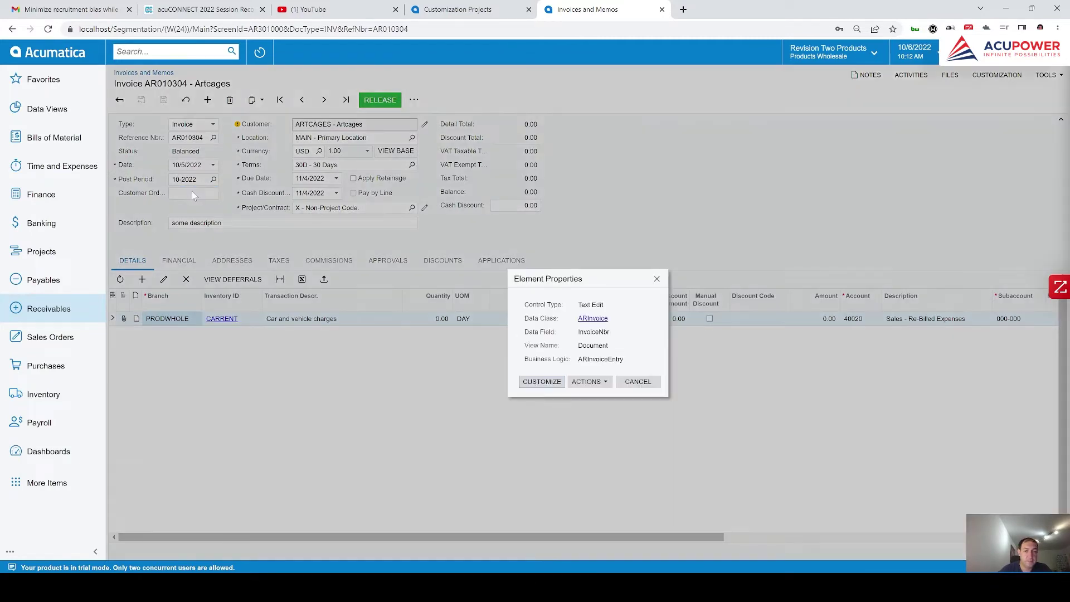
pyautogui.doubleClick(590, 347)
pyautogui.click(600, 349)
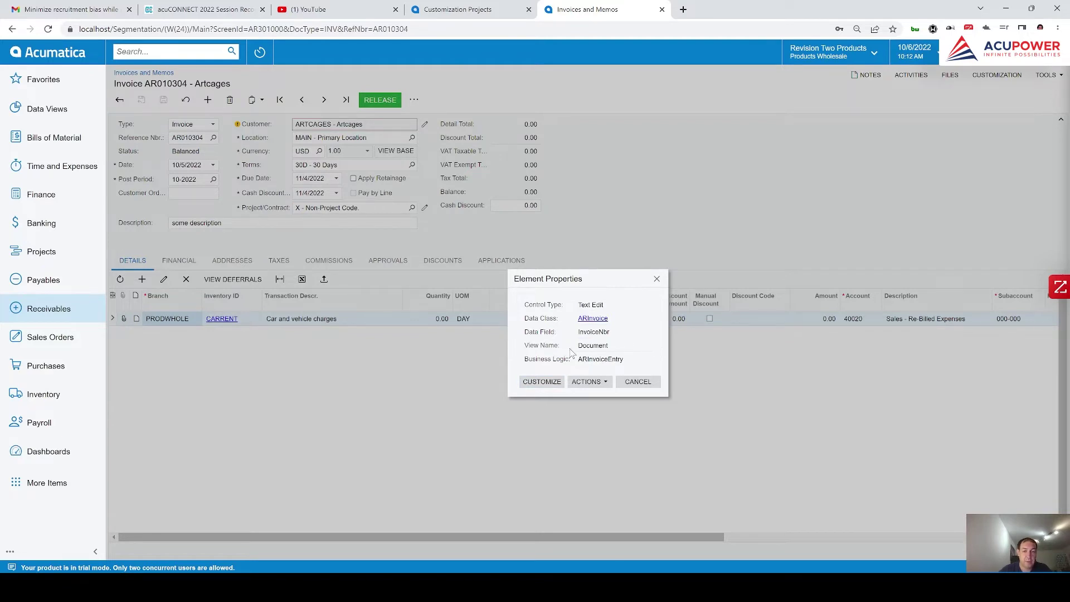
pyautogui.click(457, 10)
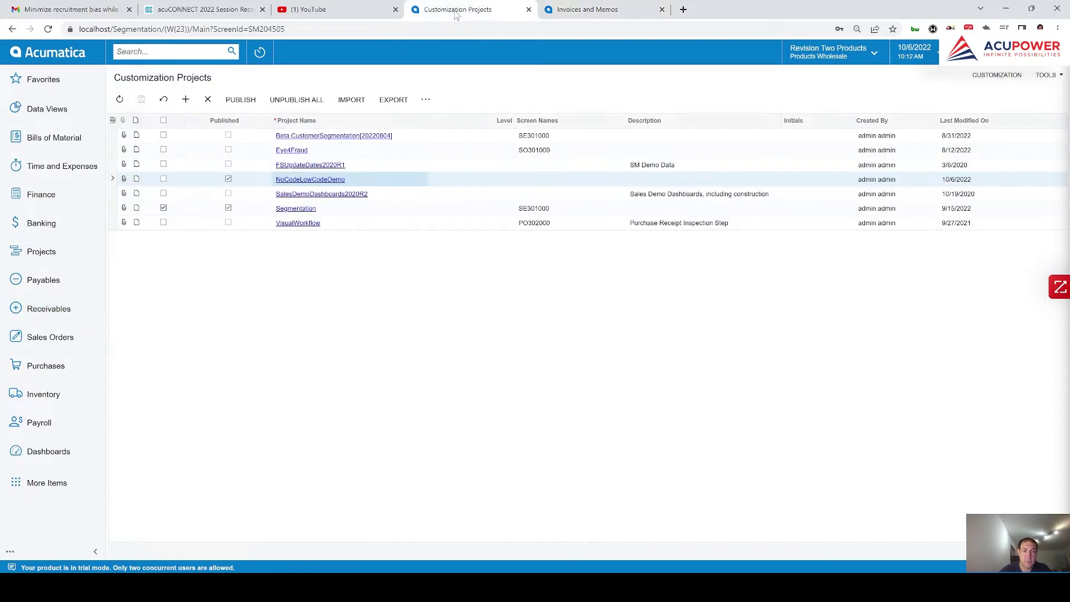
# In Add Field, choose container Document (Invoice Summary) and data class PX.Objects.AR.ARInvoice
pyautogui.click(577, 10)
pyautogui.hotkey('alt', 'Tab')
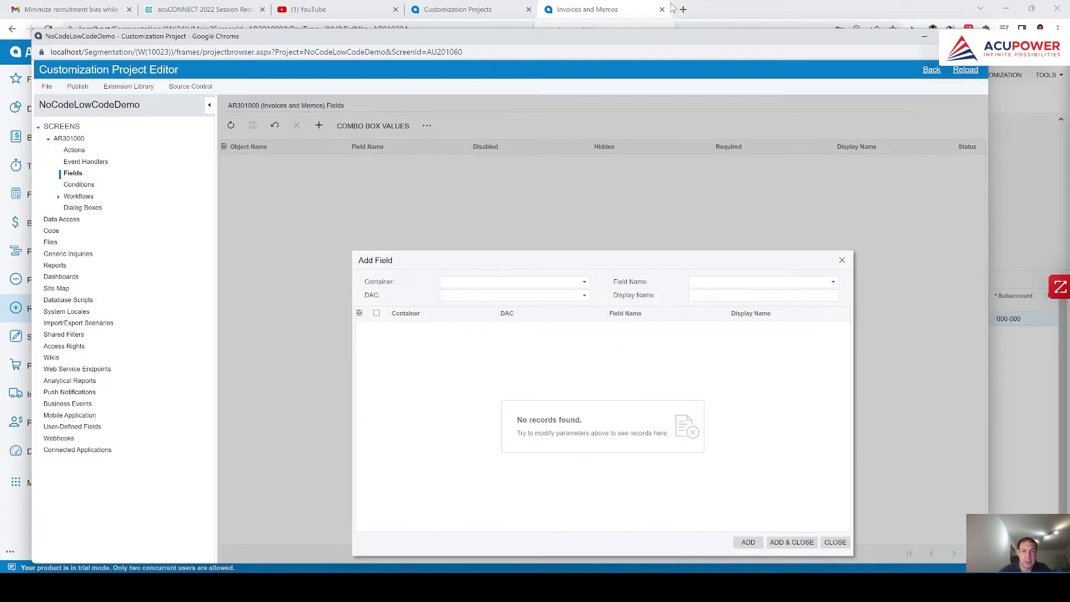
pyautogui.click(548, 285)
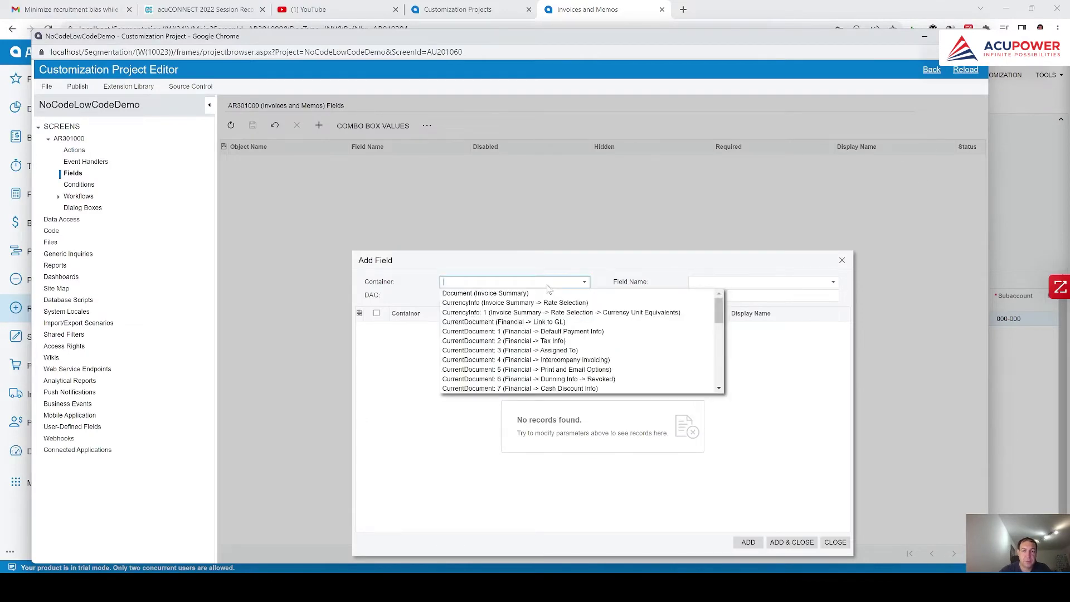
pyautogui.click(483, 294)
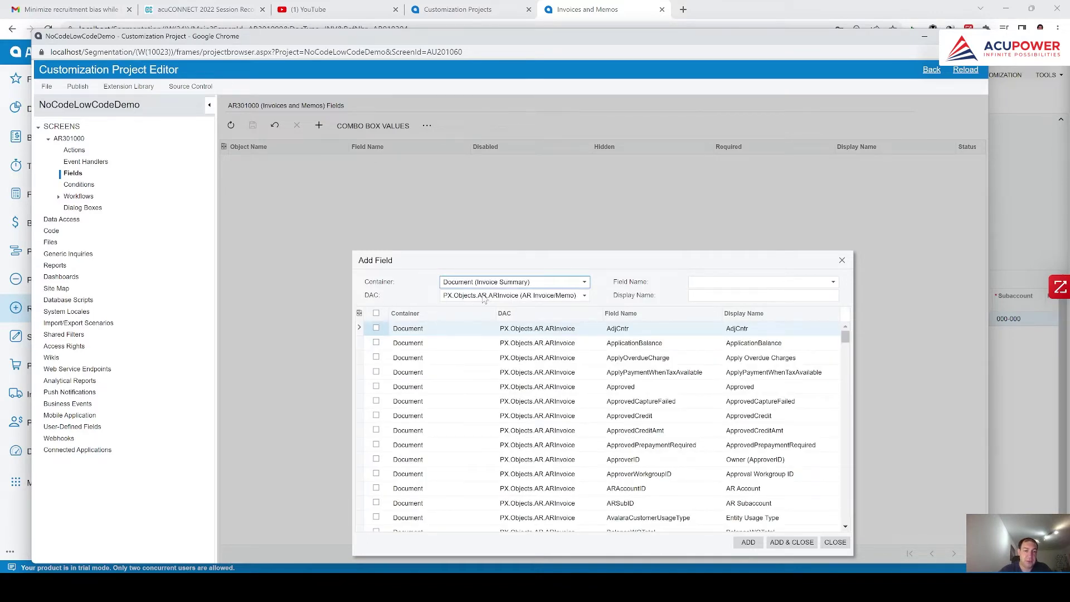
pyautogui.click(535, 294)
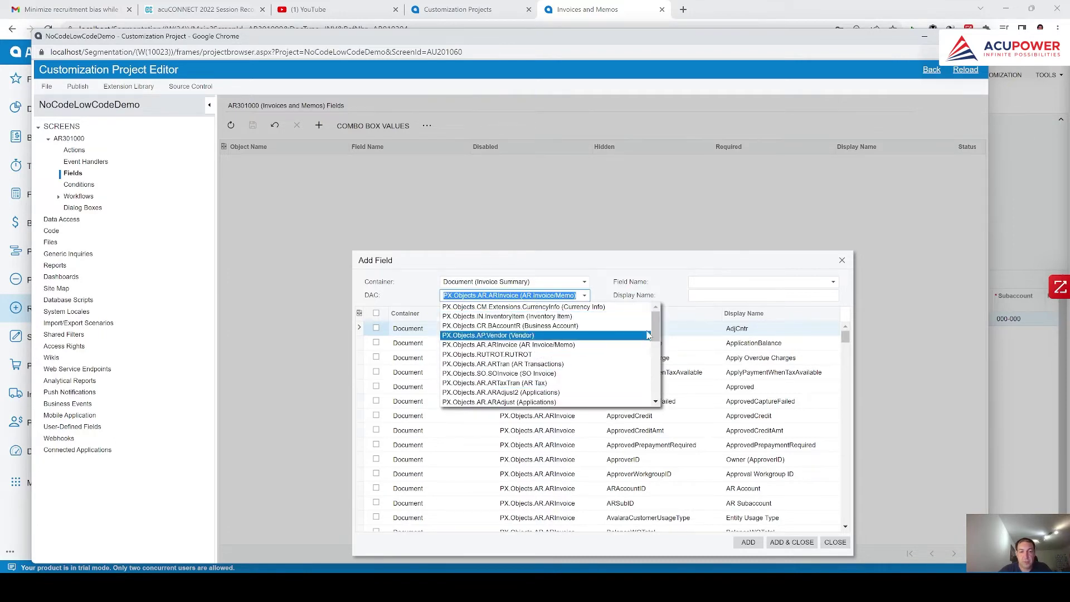
pyautogui.click(399, 299)
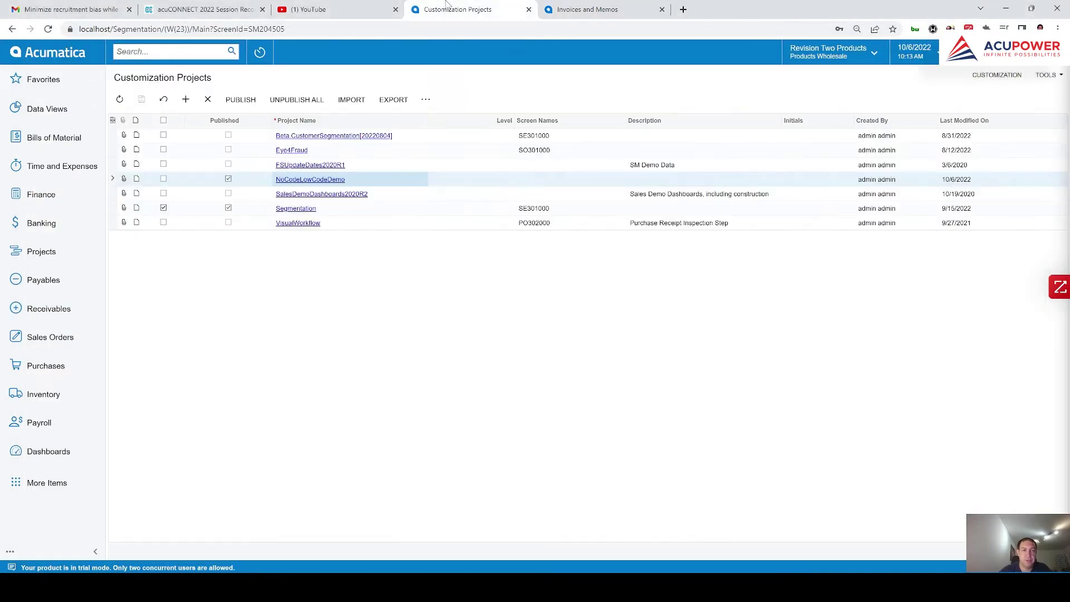
# Inspect the invoice's Customer Order field with Inspect Element
pyautogui.click(587, 10)
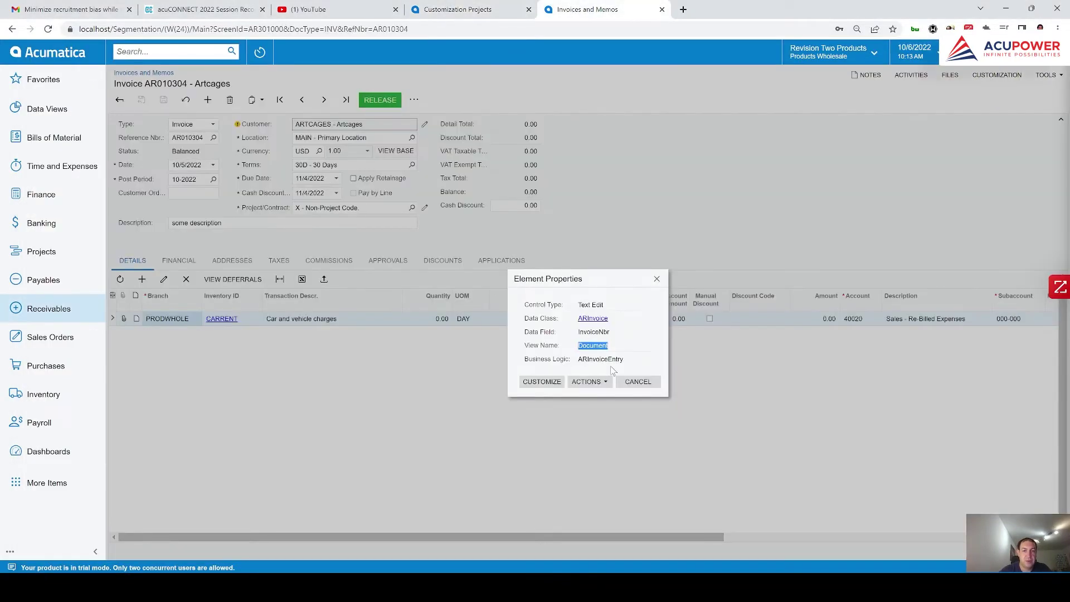
pyautogui.click(633, 378)
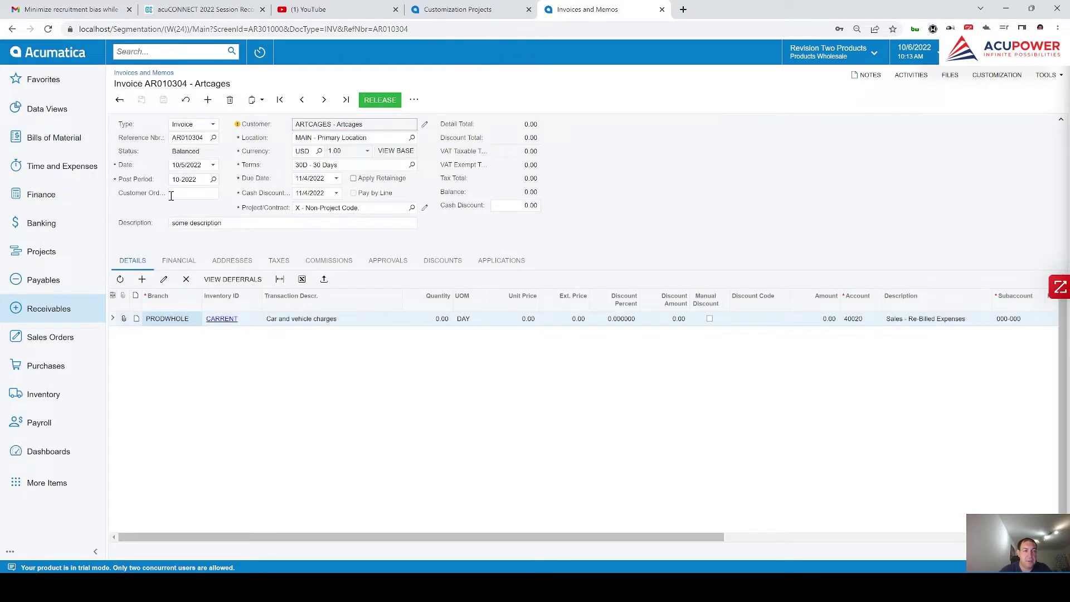
pyautogui.click(997, 75)
pyautogui.click(995, 109)
pyautogui.click(186, 193)
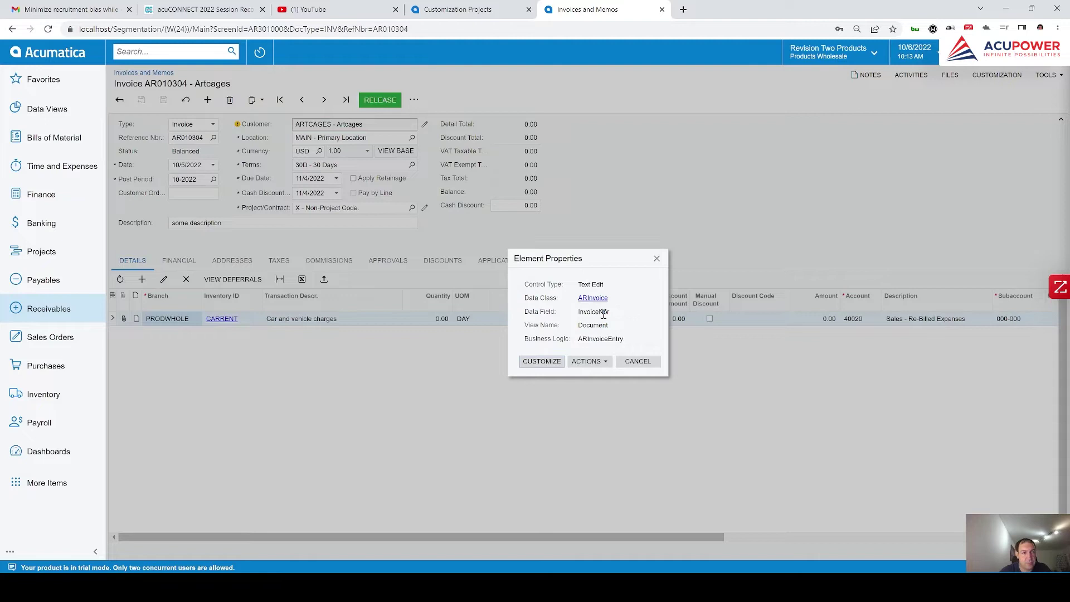
pyautogui.click(635, 362)
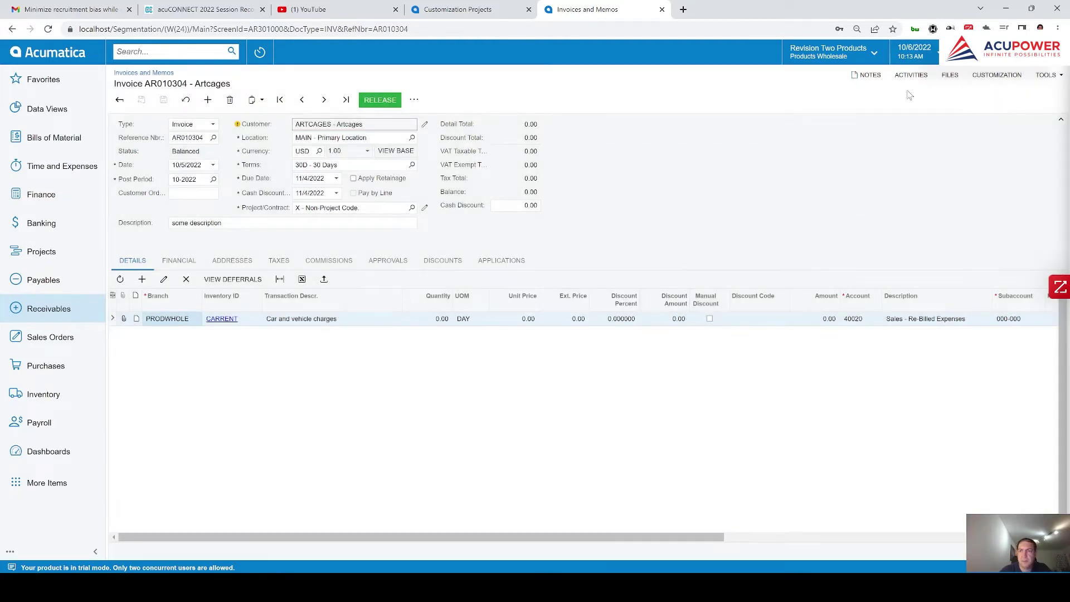
# Re-inspect Customer Order and copy its field name InvoiceNbr
pyautogui.click(997, 75)
pyautogui.click(985, 107)
pyautogui.click(185, 192)
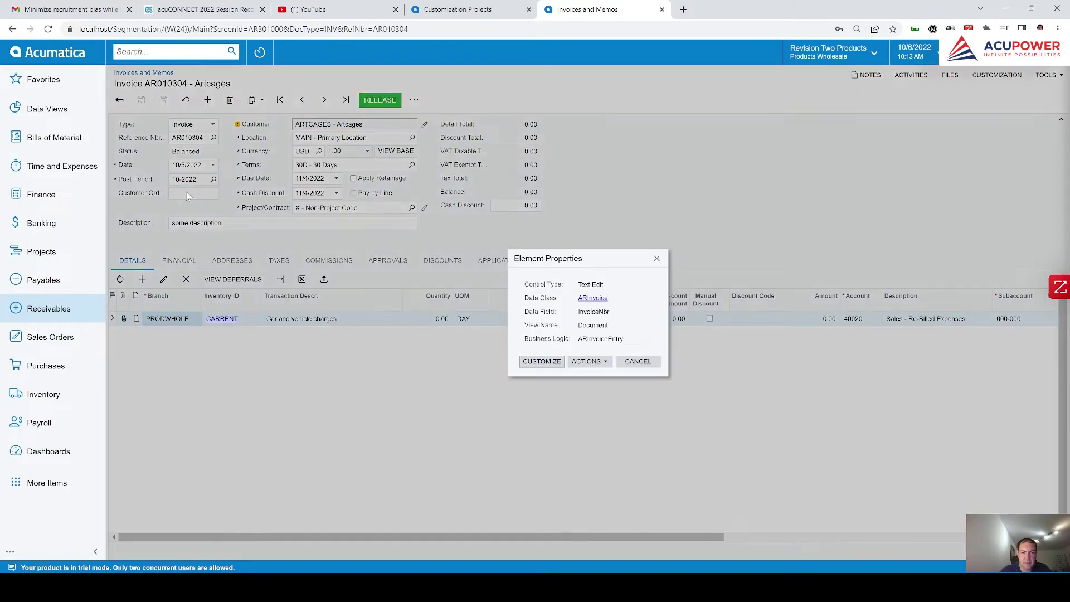
pyautogui.doubleClick(591, 313)
pyautogui.rightClick(588, 308)
pyautogui.click(608, 322)
pyautogui.click(637, 363)
# Inspect the Terms field to see its field name TermsID
pyautogui.click(997, 75)
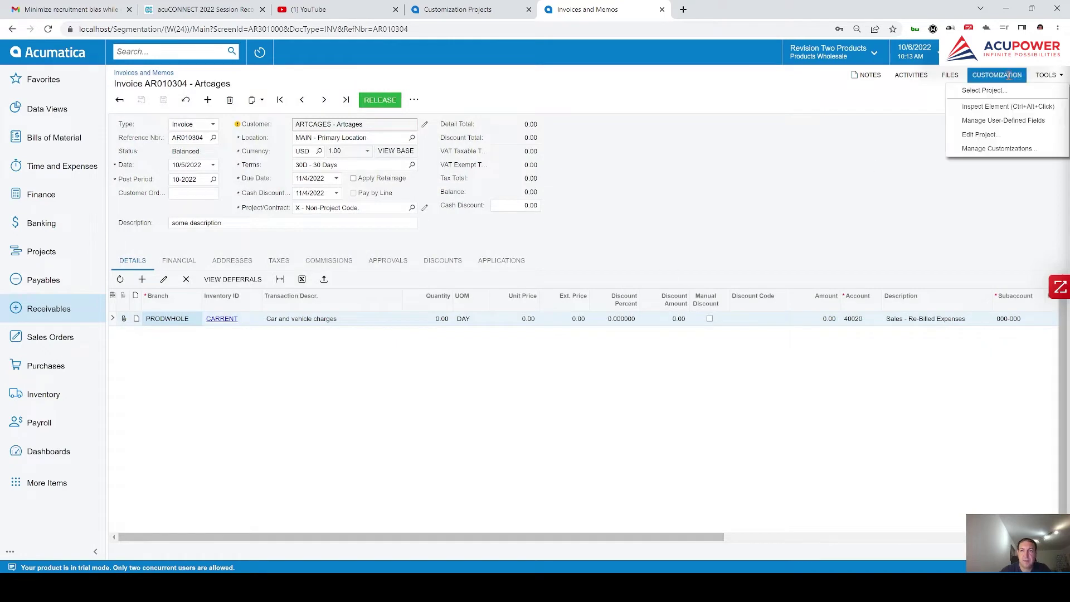
pyautogui.click(992, 107)
pyautogui.click(316, 165)
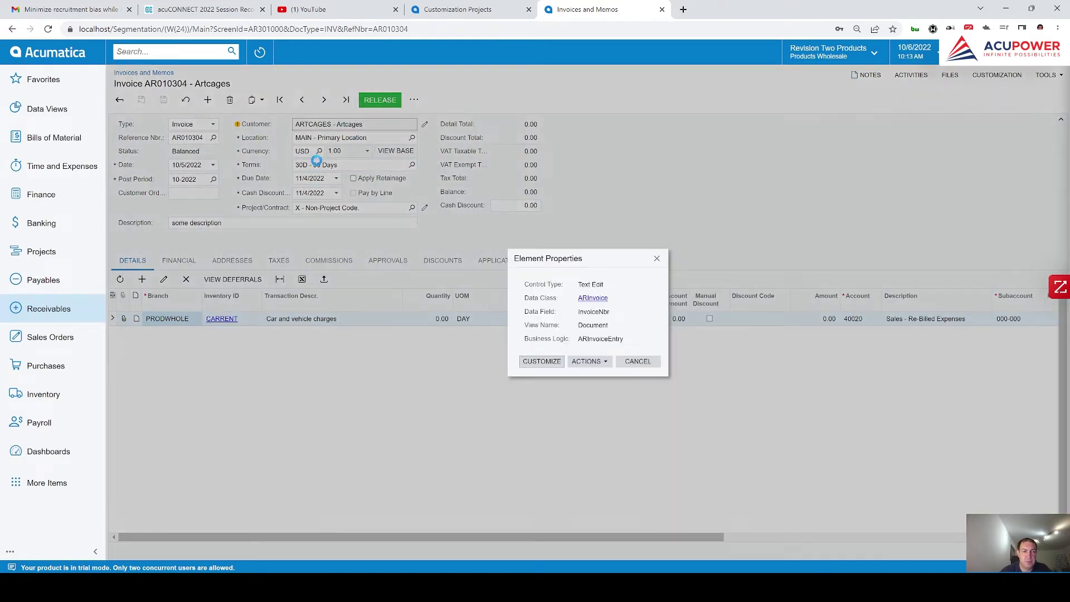
pyautogui.doubleClick(591, 311)
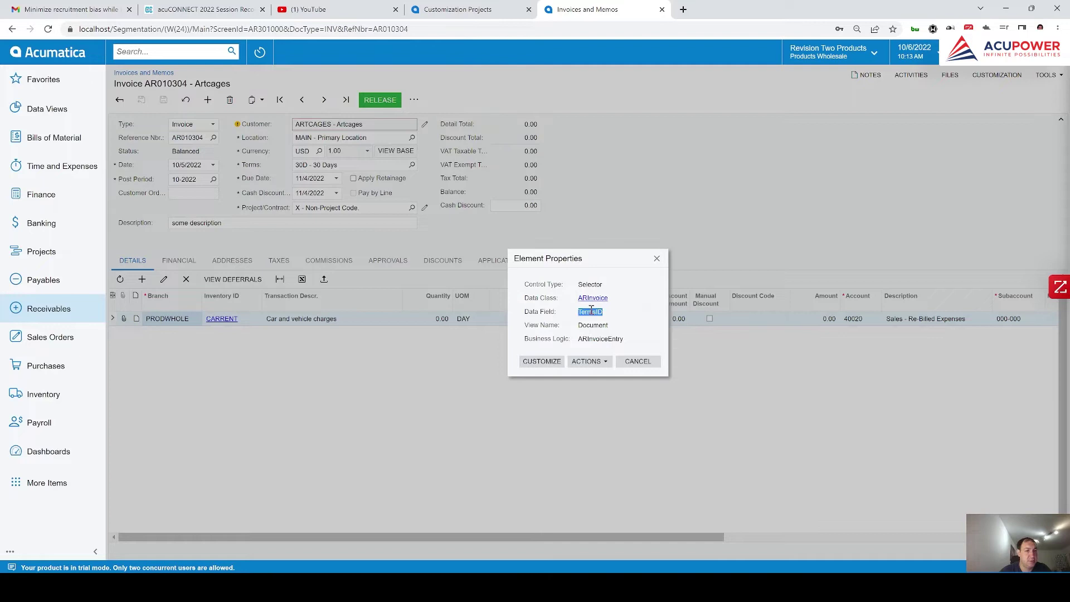
pyautogui.click(637, 361)
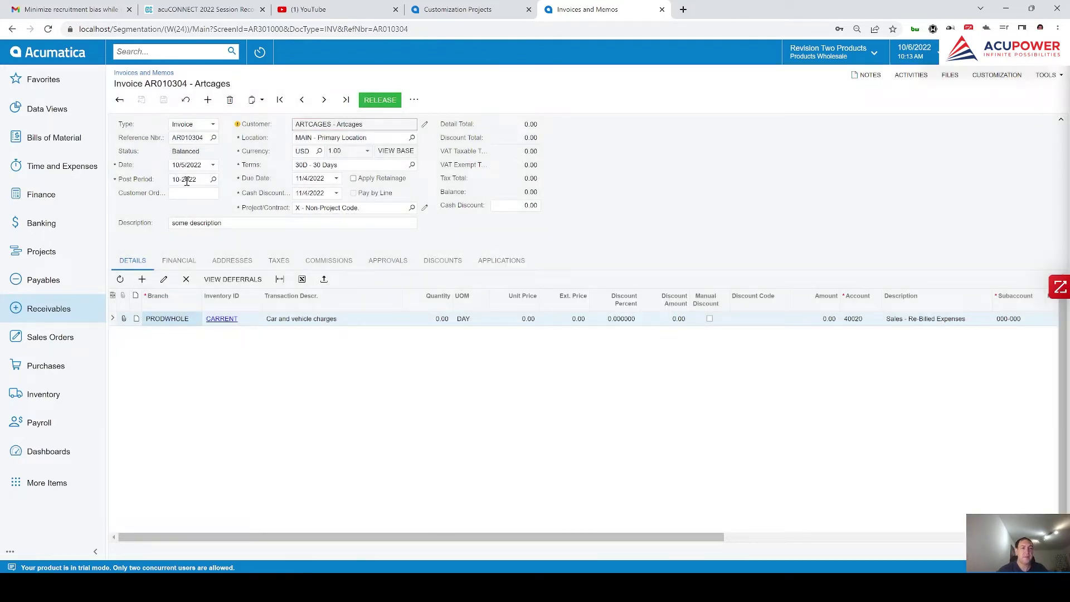
# Inspect Customer Order once more and copy InvoiceNbr again
pyautogui.click(998, 75)
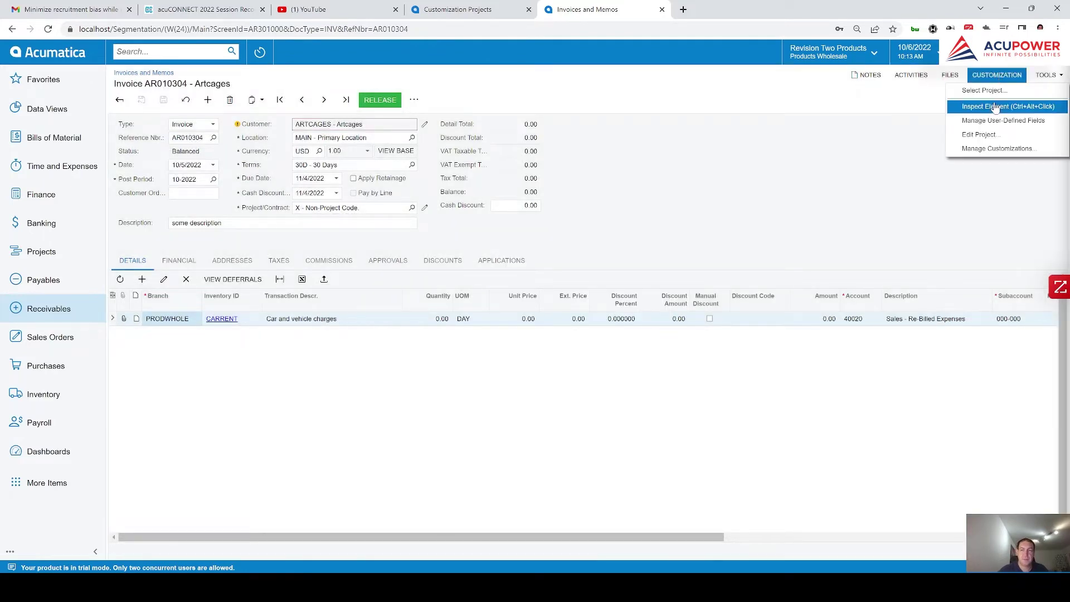
pyautogui.click(993, 107)
pyautogui.click(188, 195)
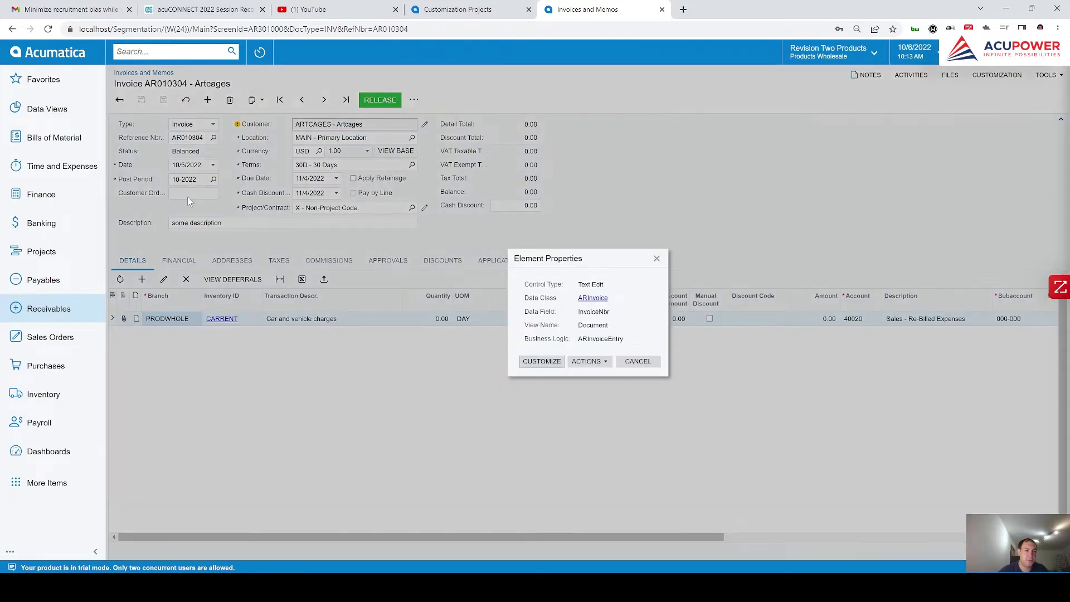
pyautogui.rightClick(588, 315)
pyautogui.click(613, 325)
pyautogui.click(641, 362)
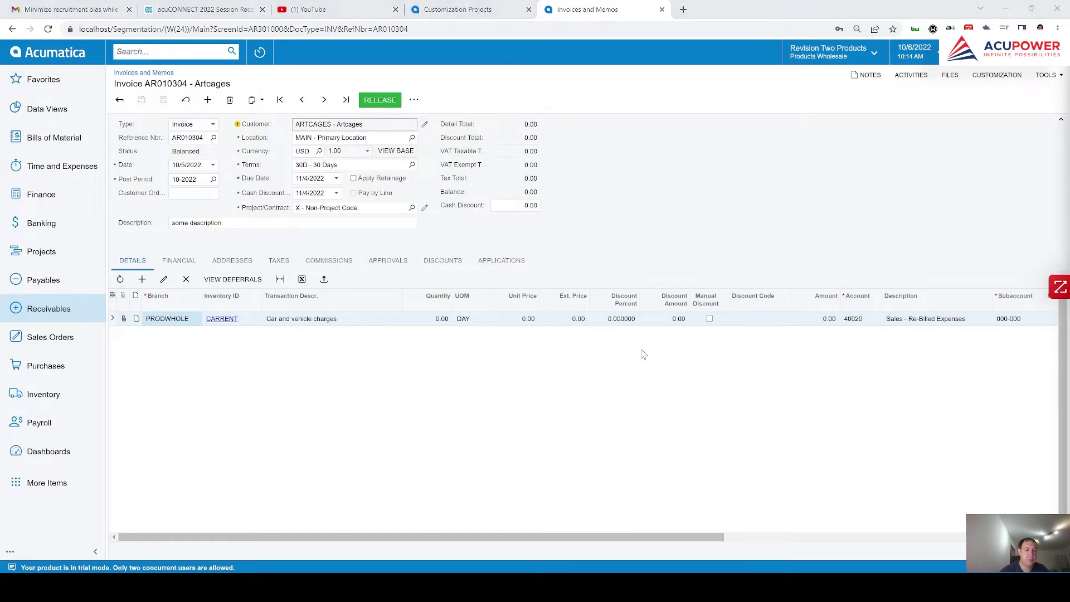
# Add field InvoiceNbr from the Document container to the AR301000 field customizations
pyautogui.hotkey('alt', 'Tab')
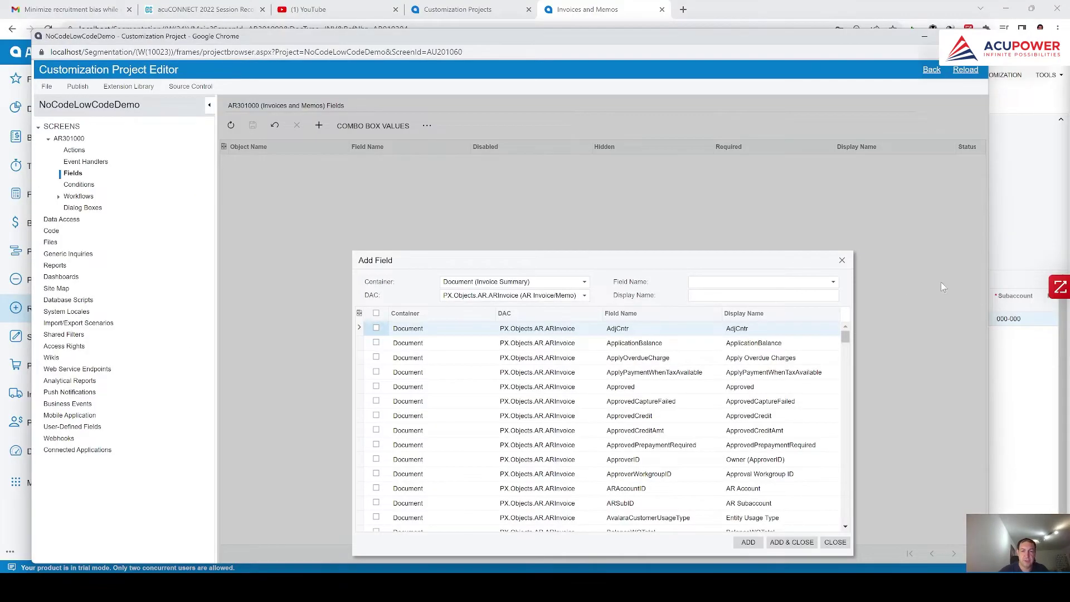
pyautogui.click(715, 284)
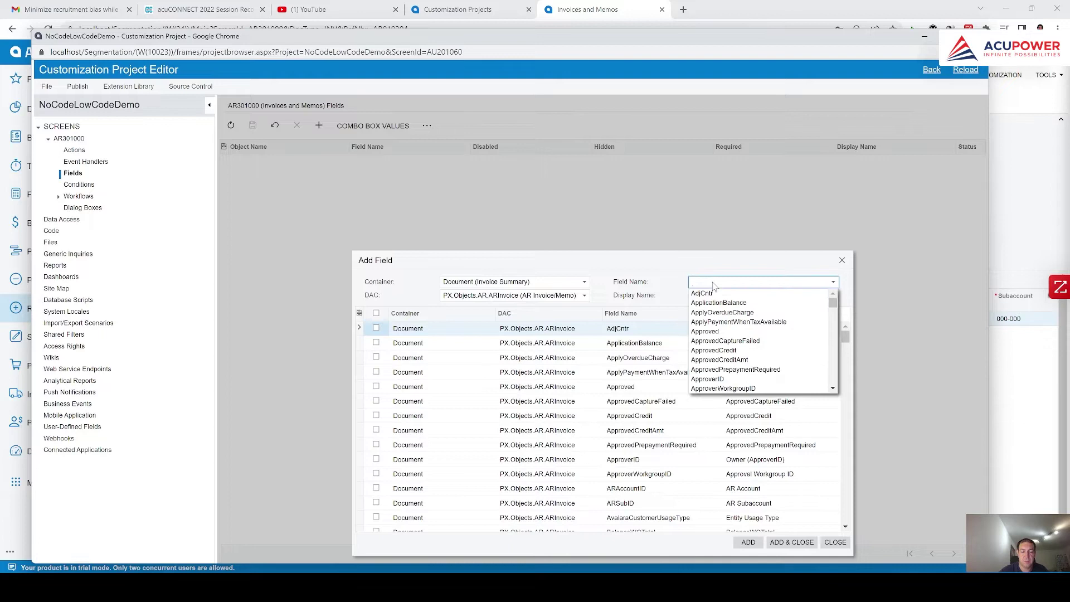
pyautogui.write('InvoiceNbr')
pyautogui.click(726, 290)
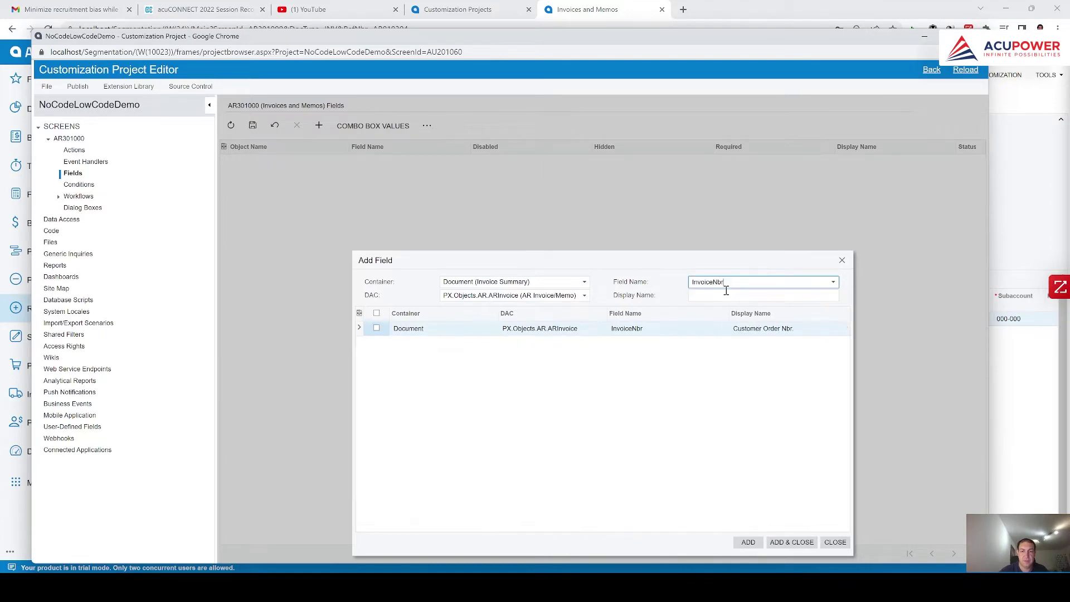
pyautogui.click(377, 328)
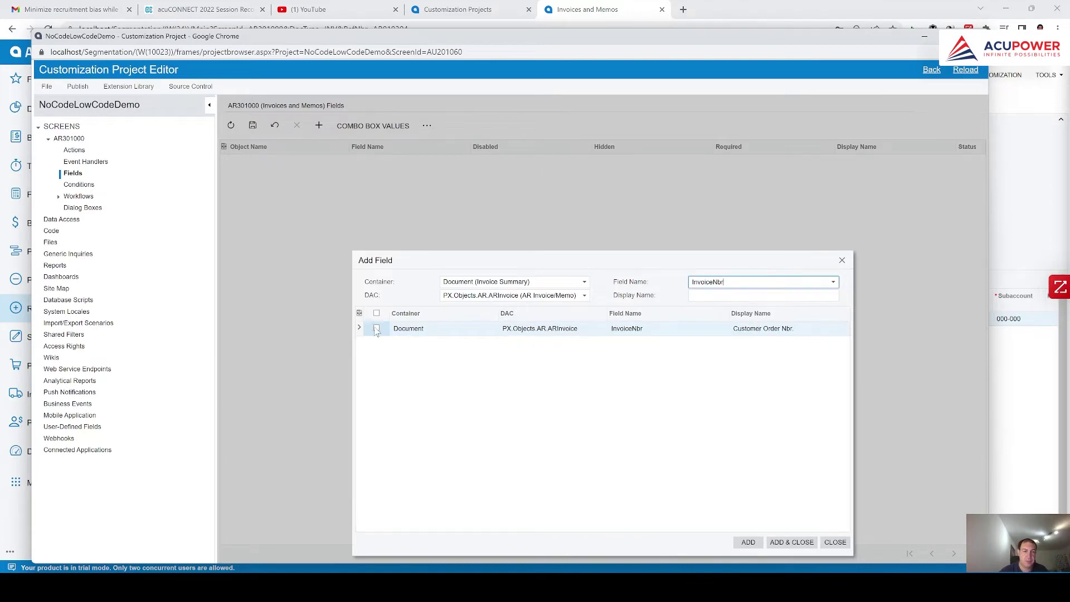
pyautogui.click(789, 548)
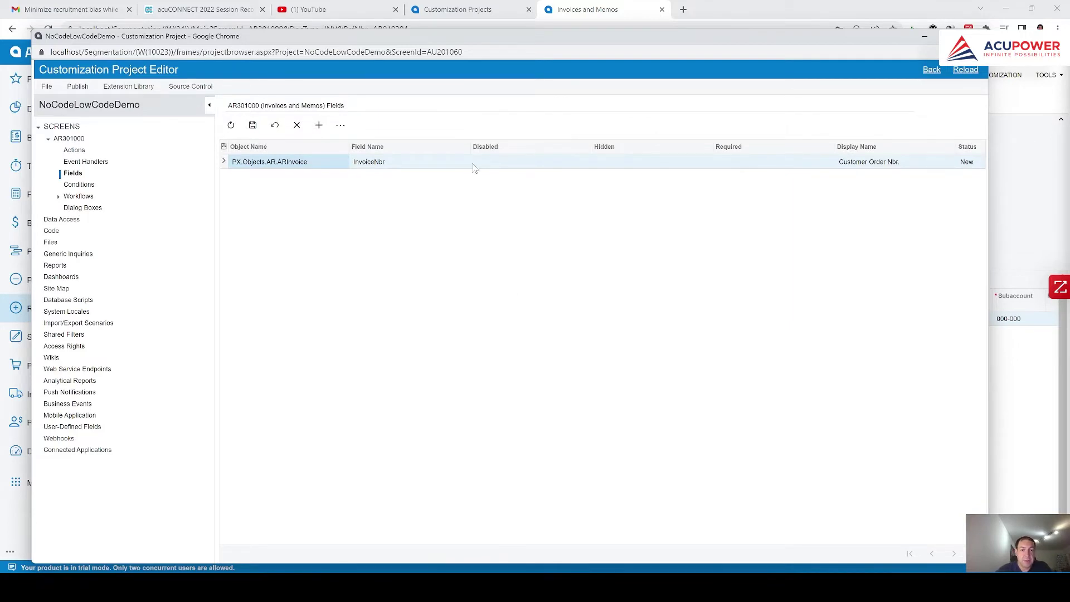
# Review InvoiceNbr's Disabled, Hidden, Required and display-name cells, leaving Required unset
pyautogui.click(500, 167)
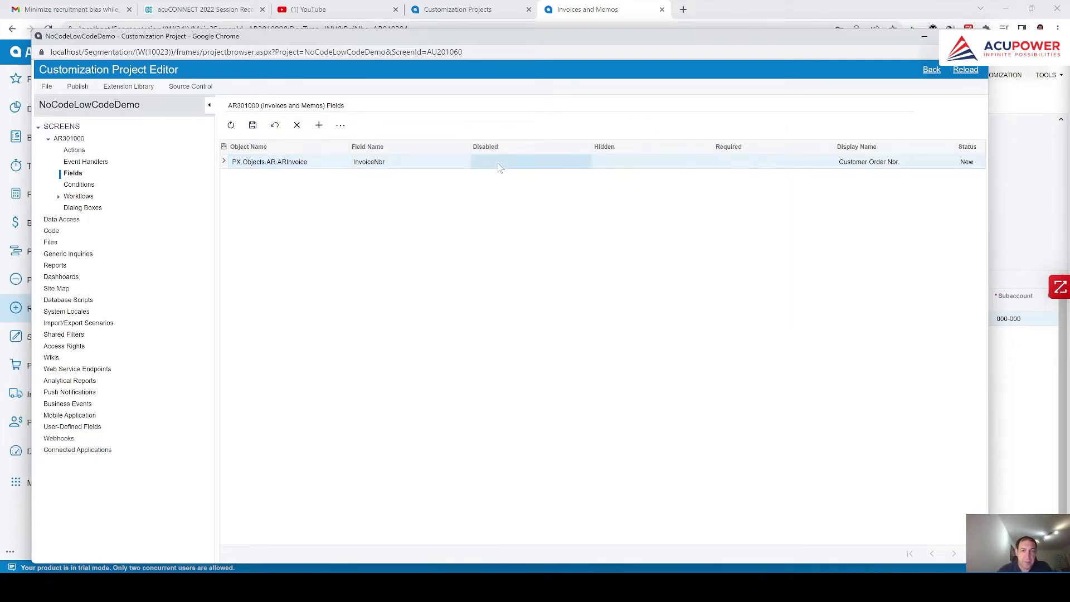
pyautogui.click(500, 167)
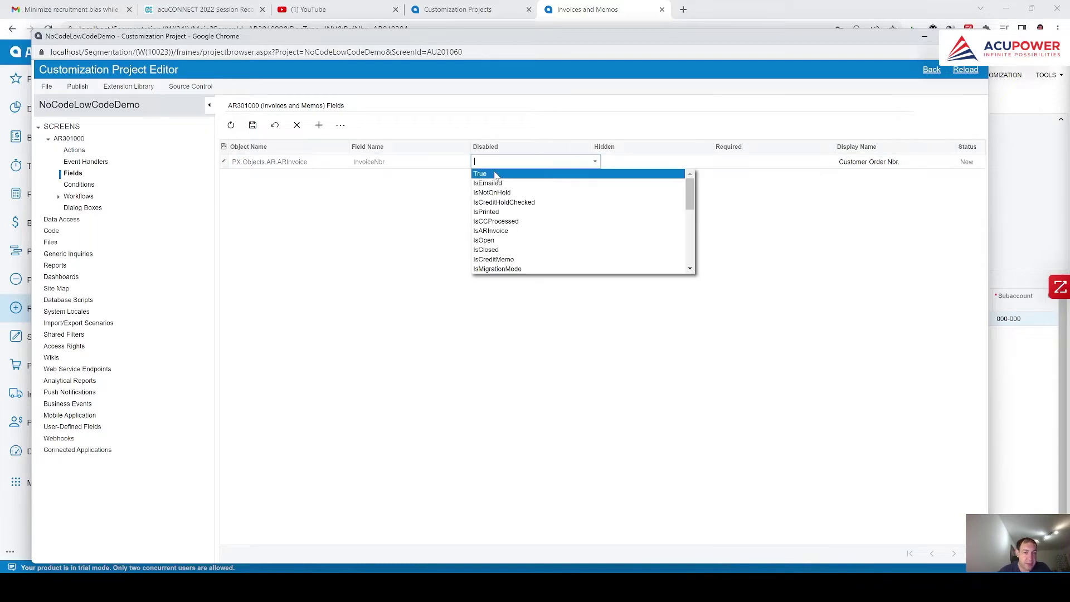
pyautogui.click(647, 161)
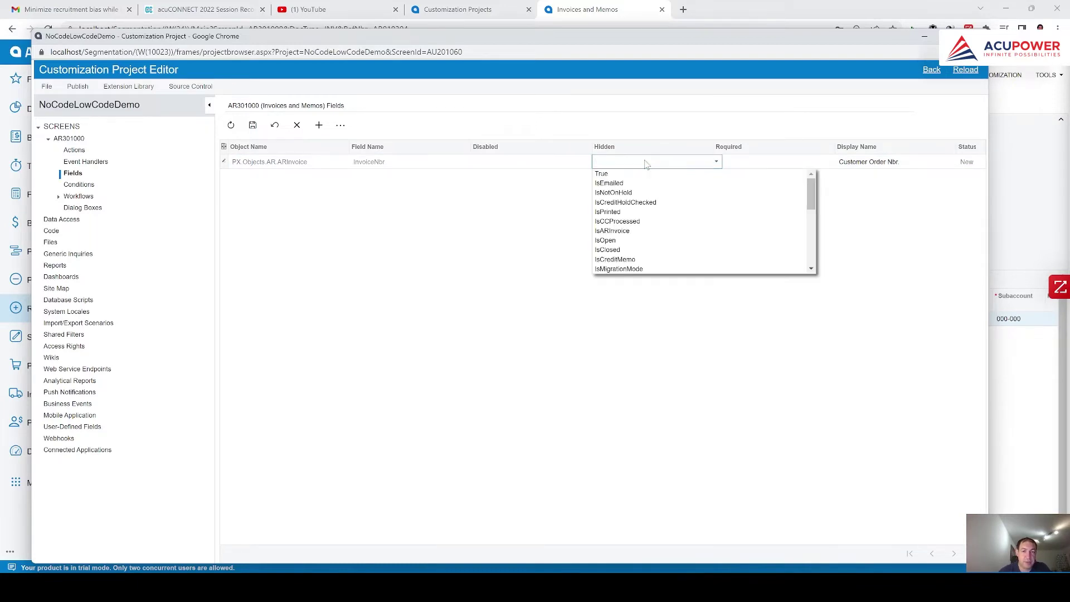
pyautogui.click(748, 163)
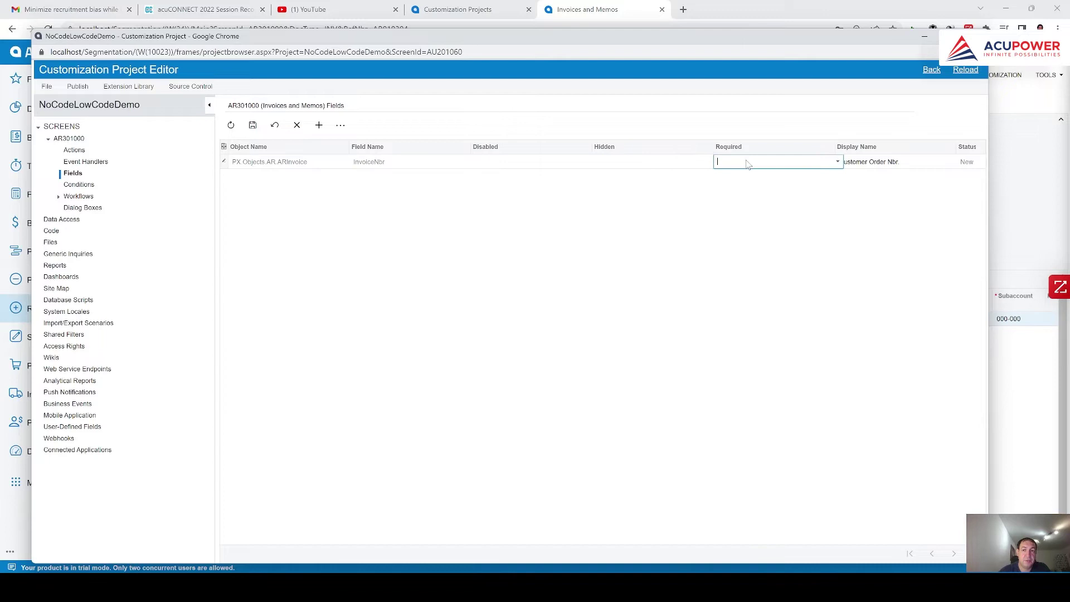
pyautogui.click(775, 131)
pyautogui.click(906, 162)
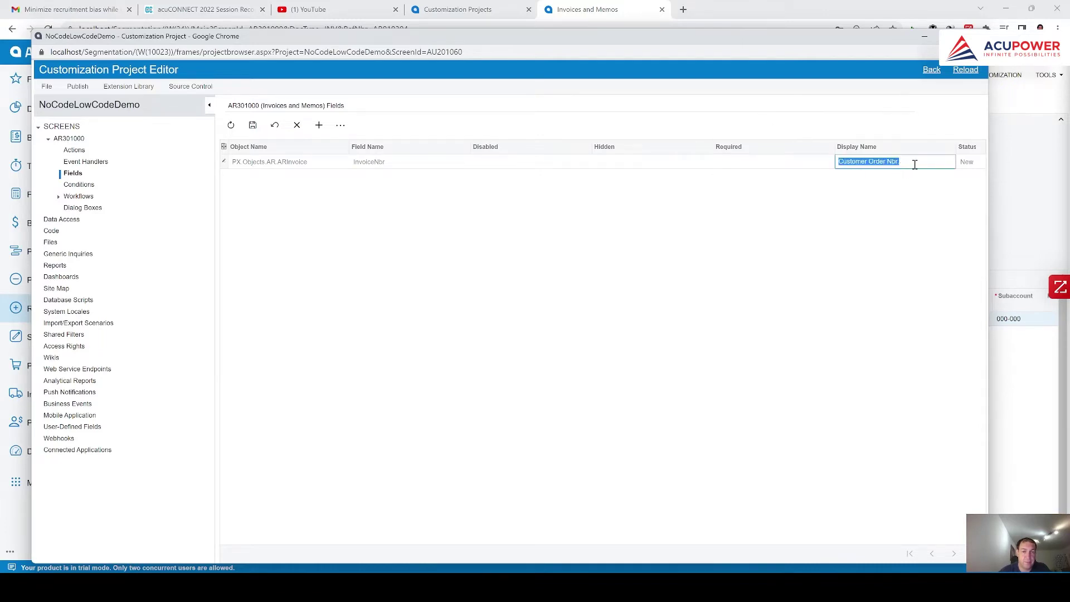
pyautogui.click(487, 168)
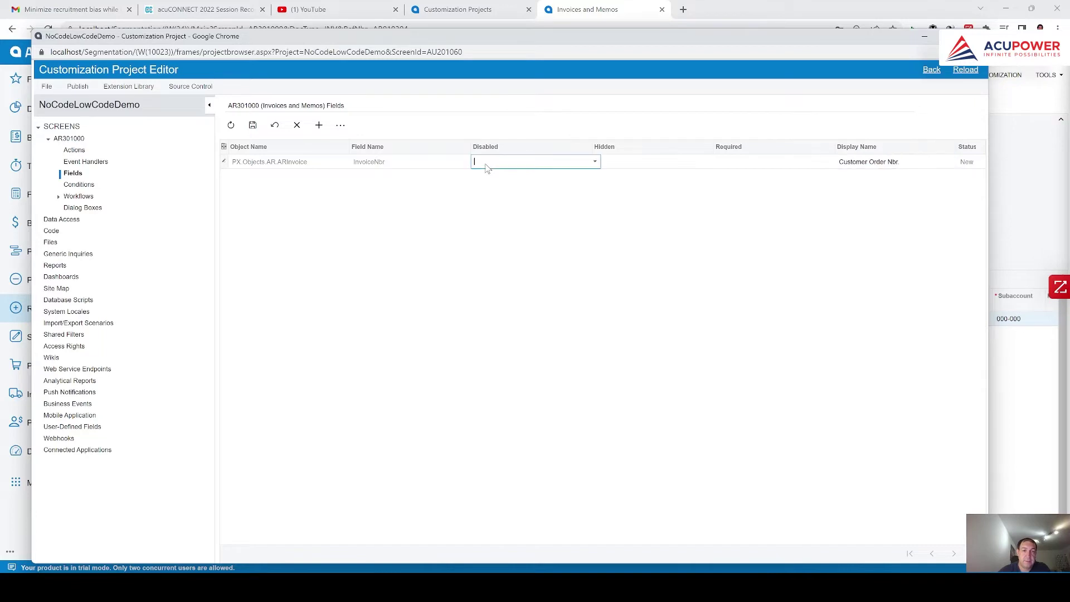
pyautogui.click(658, 162)
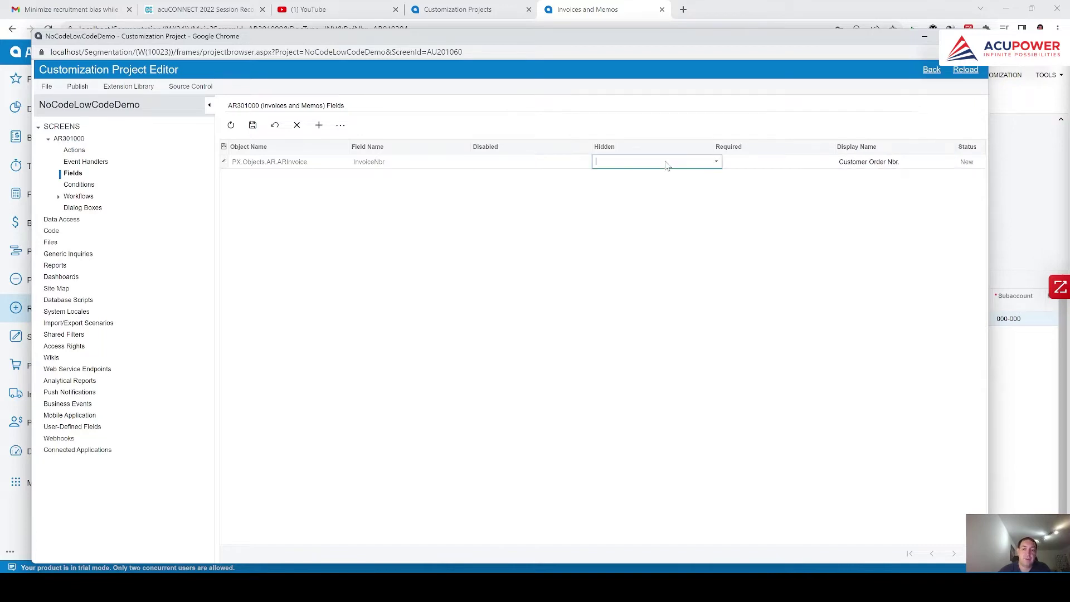
# Set InvoiceNbr's Disabled condition to True and save the customization
pyautogui.click(766, 164)
pyautogui.click(490, 162)
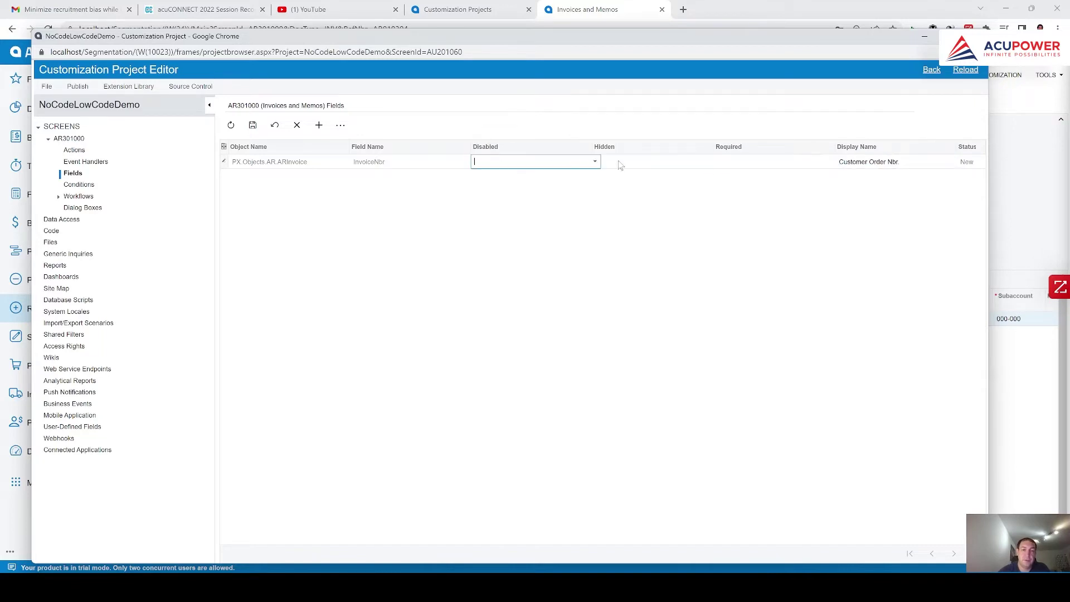
pyautogui.click(618, 163)
pyautogui.click(748, 162)
pyautogui.click(550, 168)
pyautogui.click(551, 167)
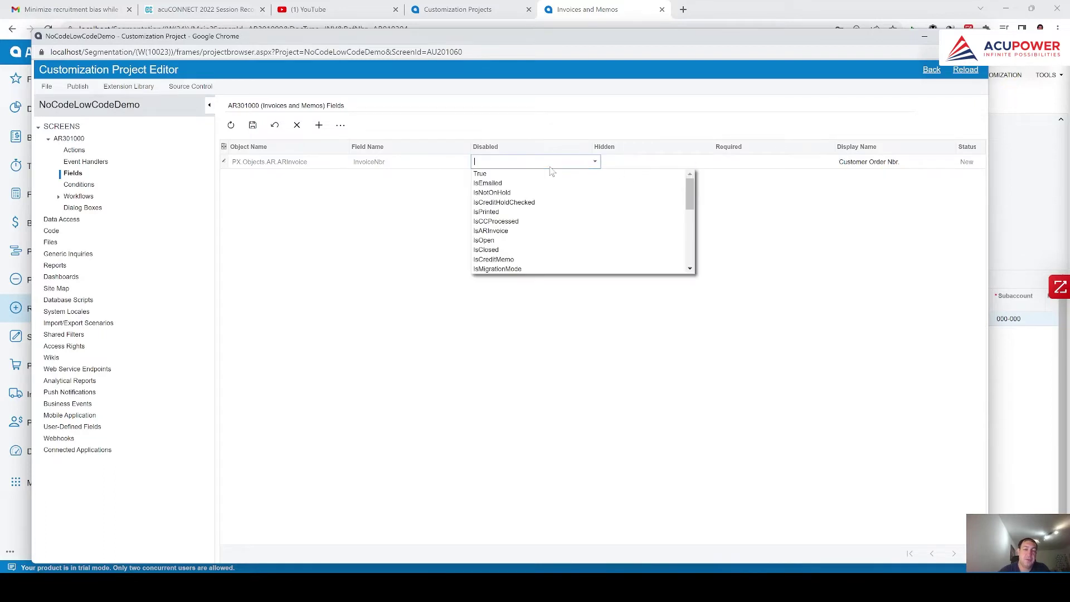
pyautogui.click(514, 174)
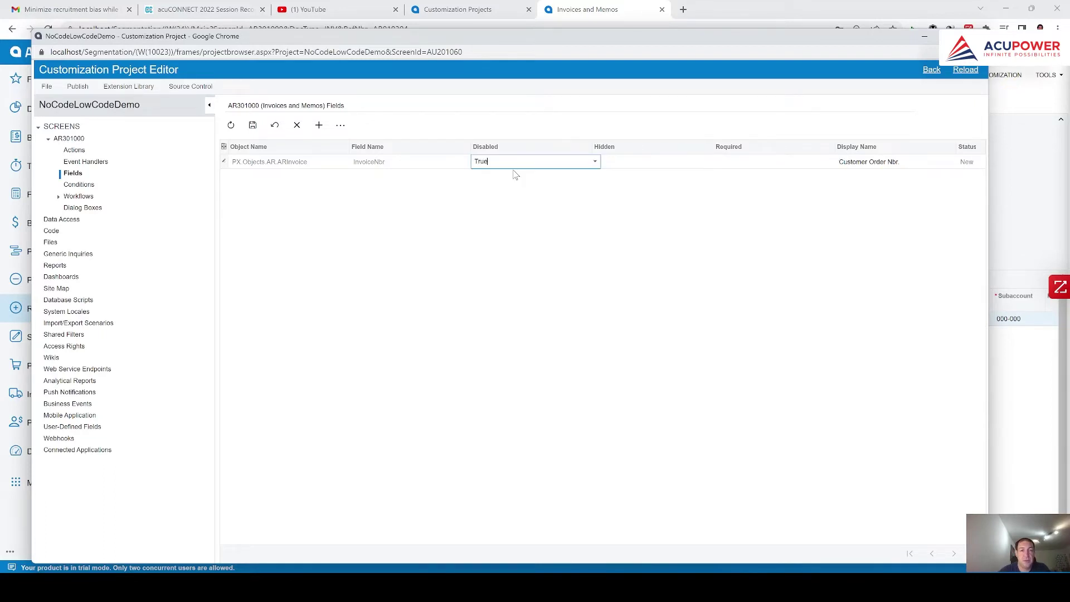
pyautogui.click(253, 126)
pyautogui.click(77, 87)
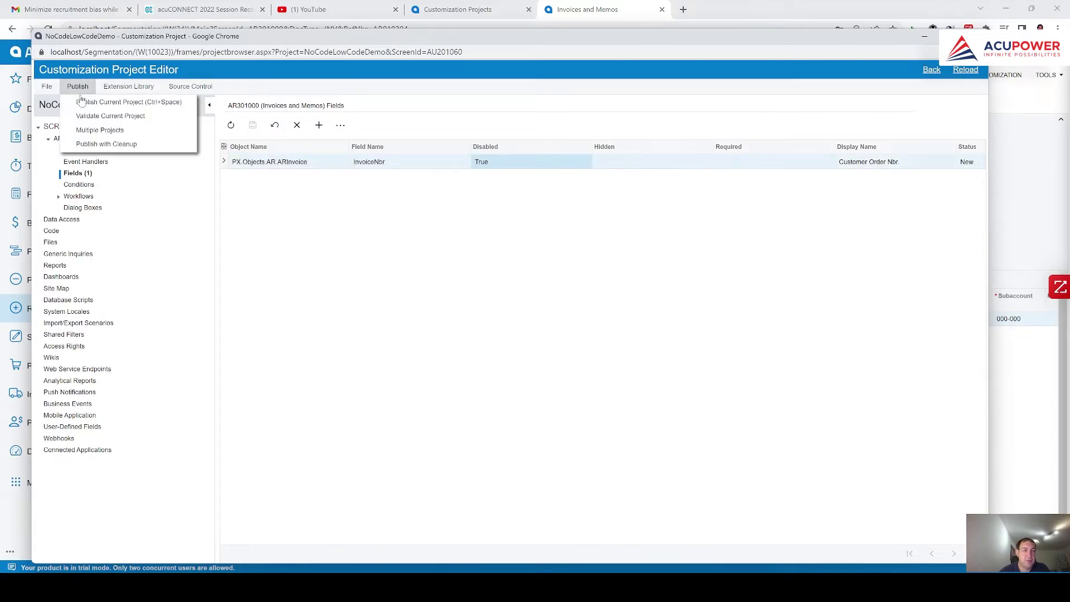
# Publish the current project and duplicate the invoice AR010304 browser tab
pyautogui.click(81, 98)
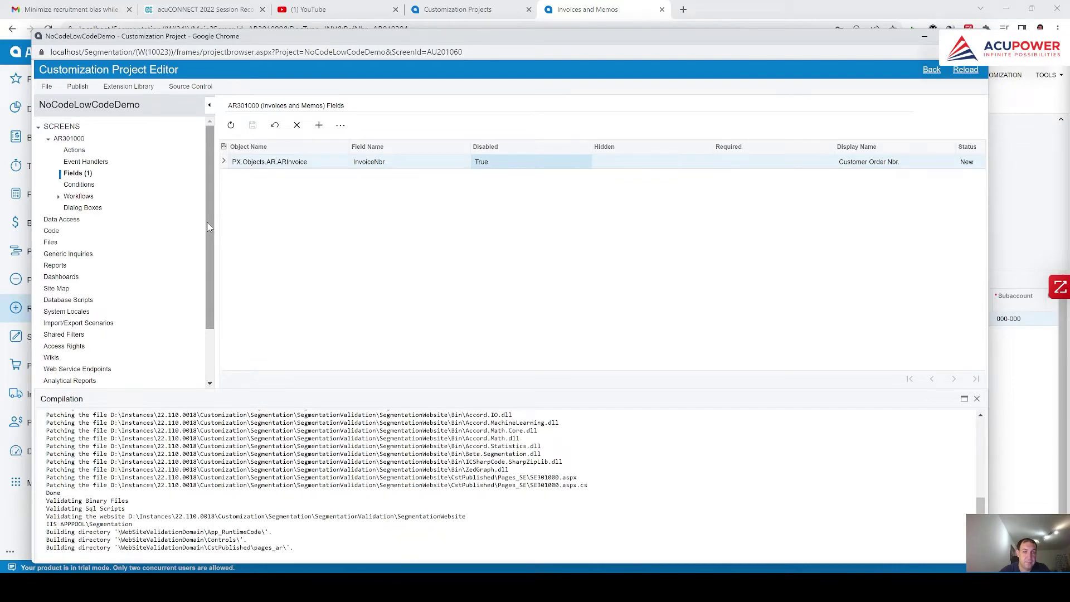
pyautogui.click(572, 15)
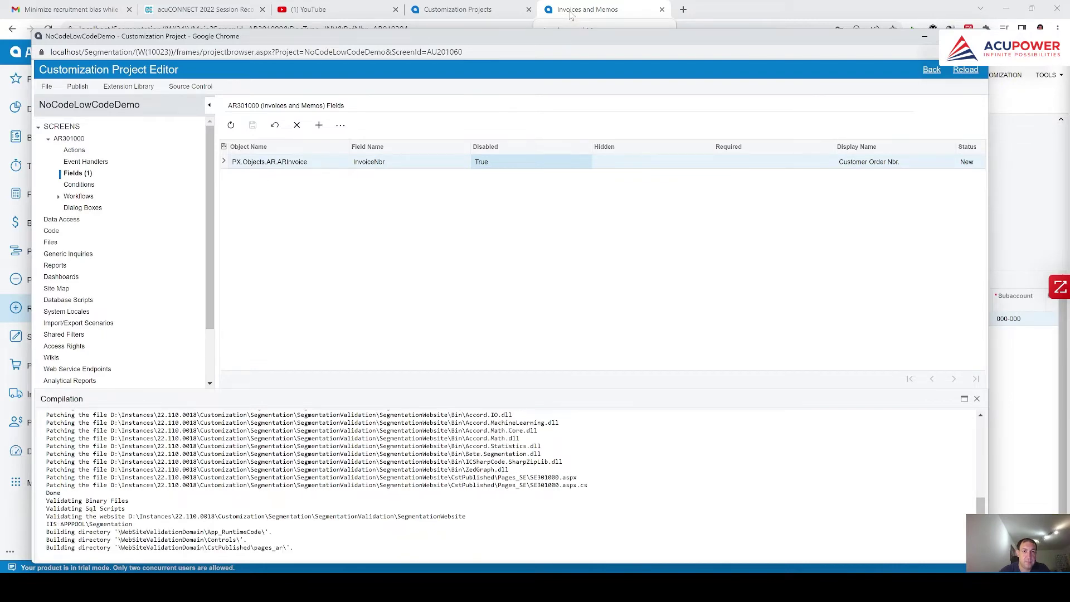
pyautogui.rightClick(571, 15)
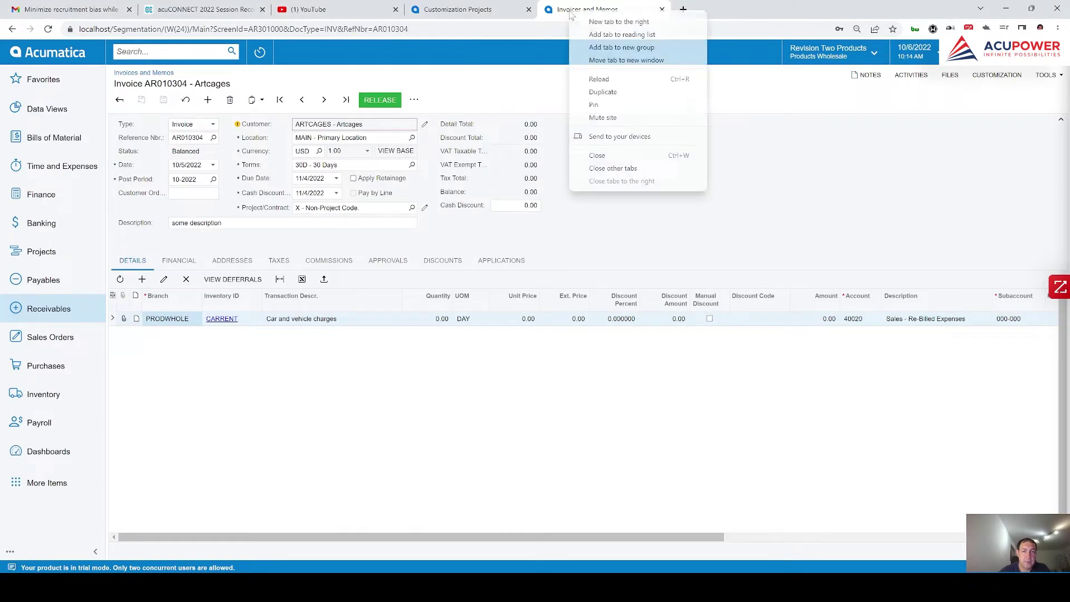
pyautogui.click(623, 99)
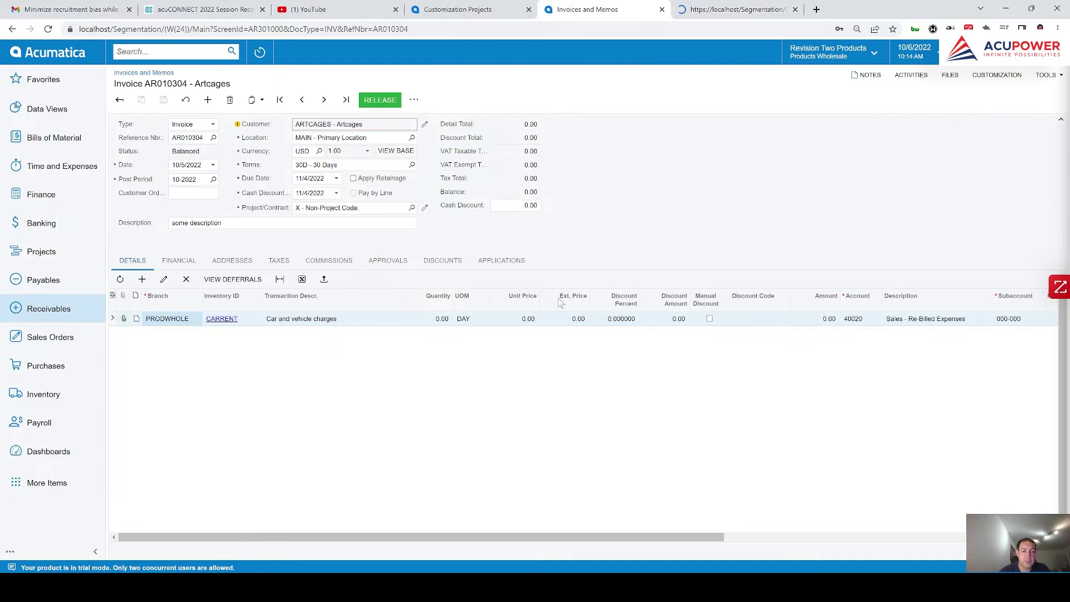
# Test whether Customer Order is editable in the original and duplicated invoice tabs
pyautogui.click(179, 192)
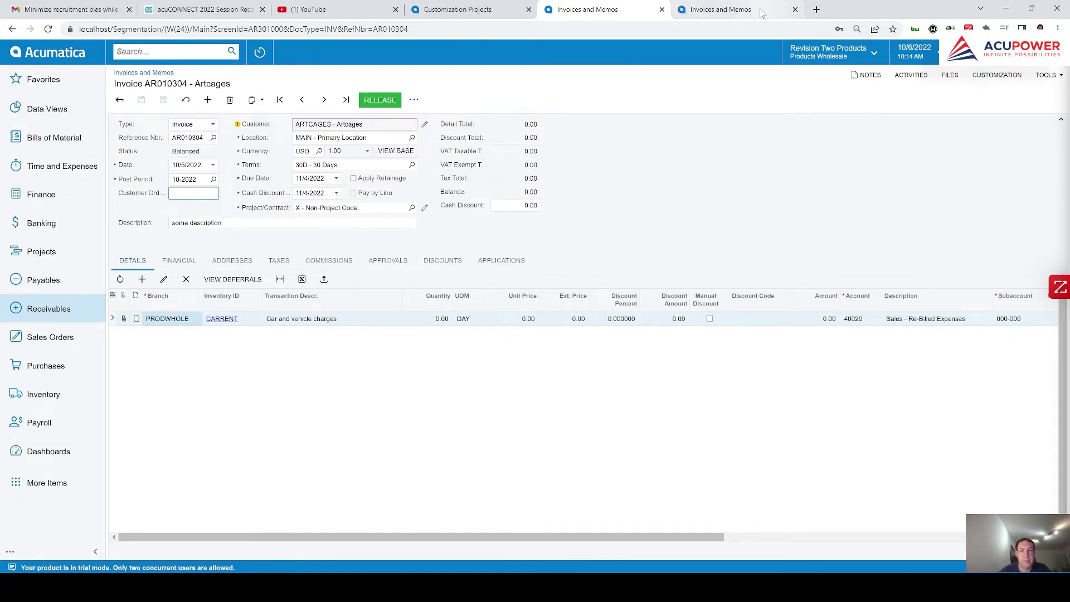
pyautogui.hotkey('ctrl', 'Tab')
pyautogui.click(558, 14)
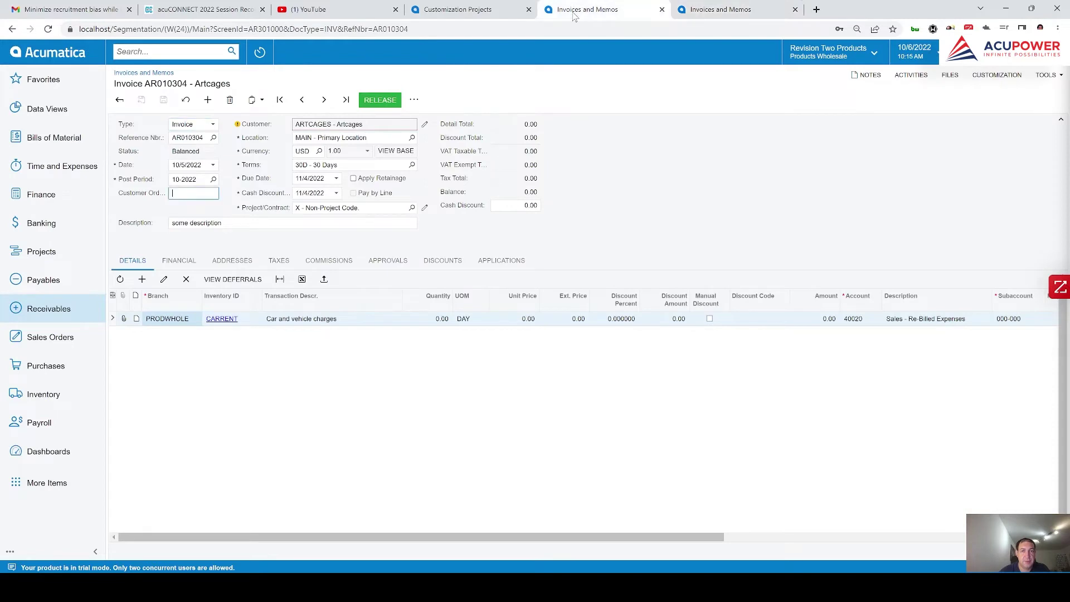
pyautogui.hotkey('ctrl', 'Tab')
pyautogui.click(594, 8)
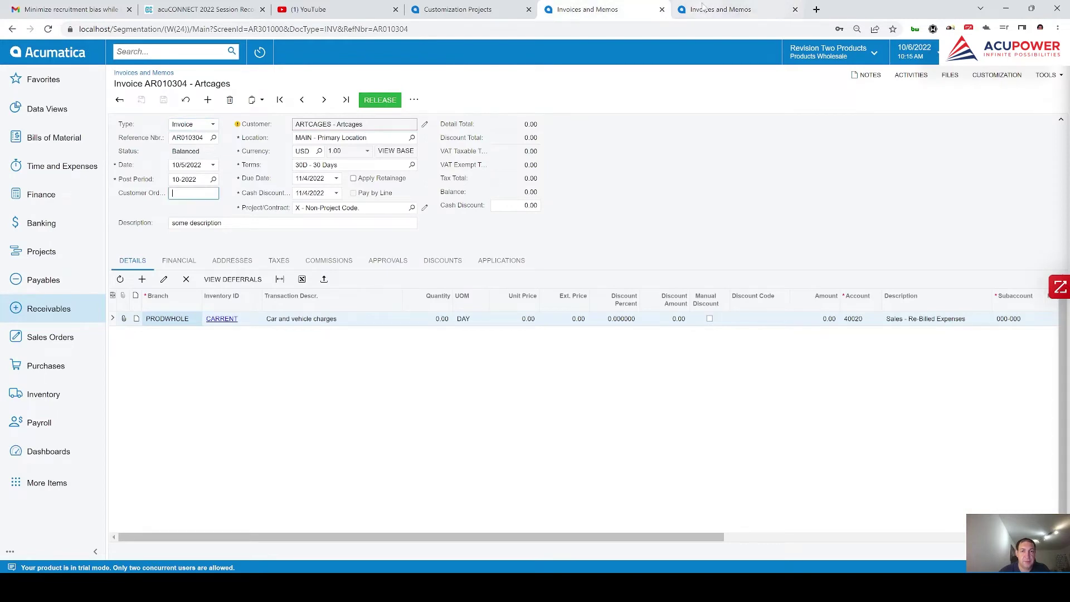
pyautogui.hotkey('ctrl', 'Tab')
pyautogui.click(601, 15)
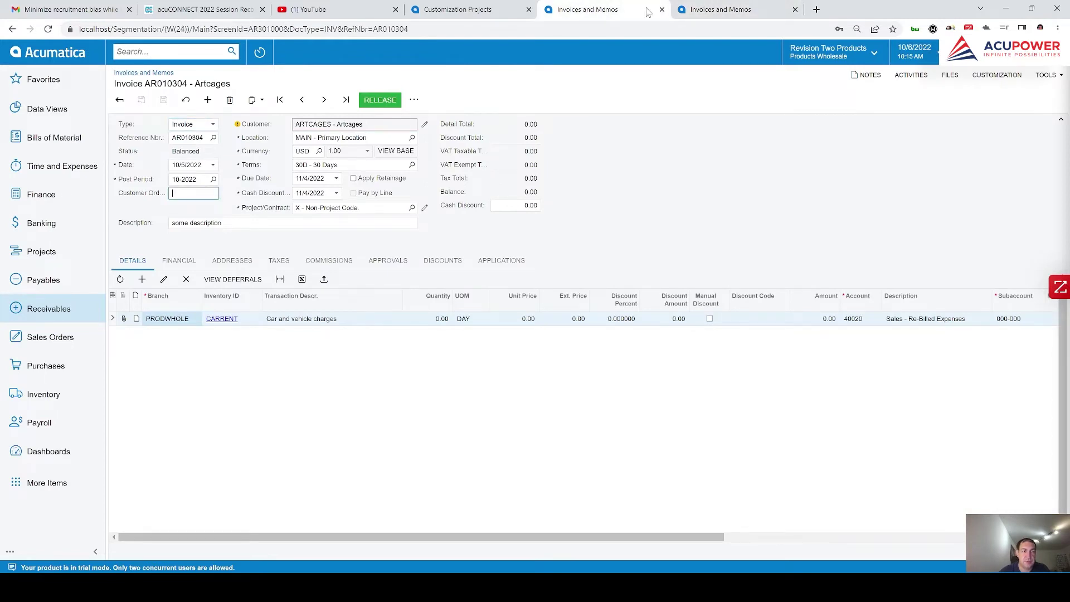
pyautogui.click(729, 13)
pyautogui.click(192, 194)
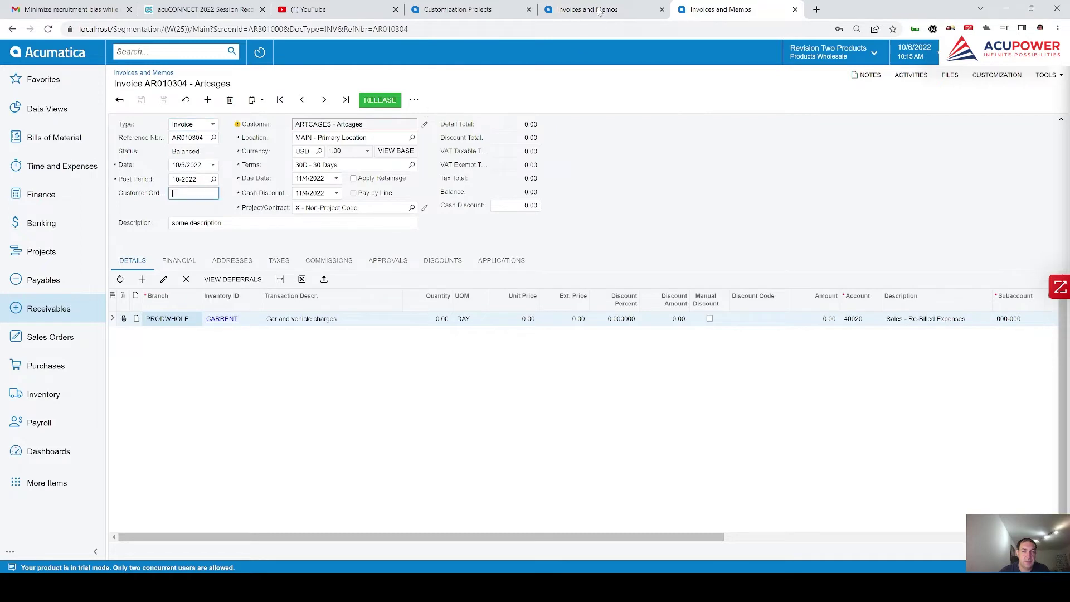
pyautogui.click(601, 10)
pyautogui.click(722, 8)
# Close the customization project popup and reload the invoice page
pyautogui.moveTo(549, 586)
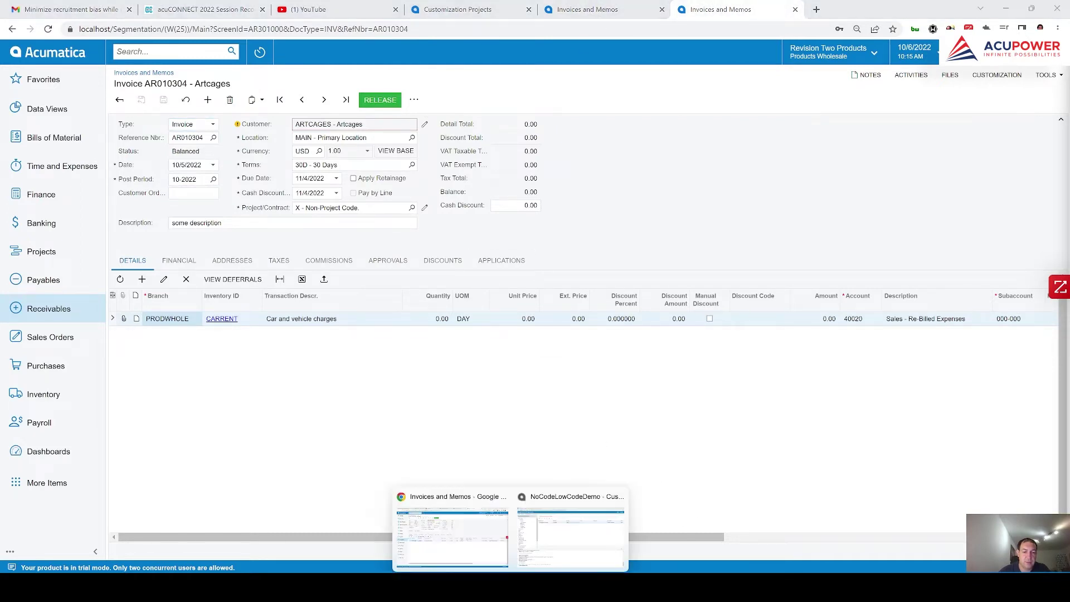
pyautogui.click(591, 532)
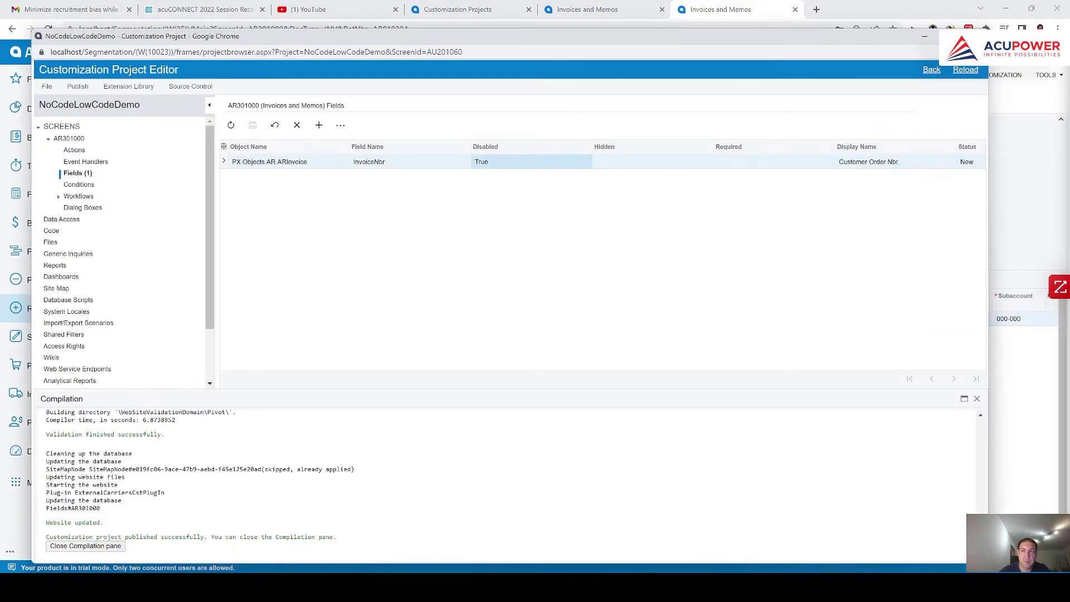
pyautogui.click(976, 36)
pyautogui.rightClick(620, 146)
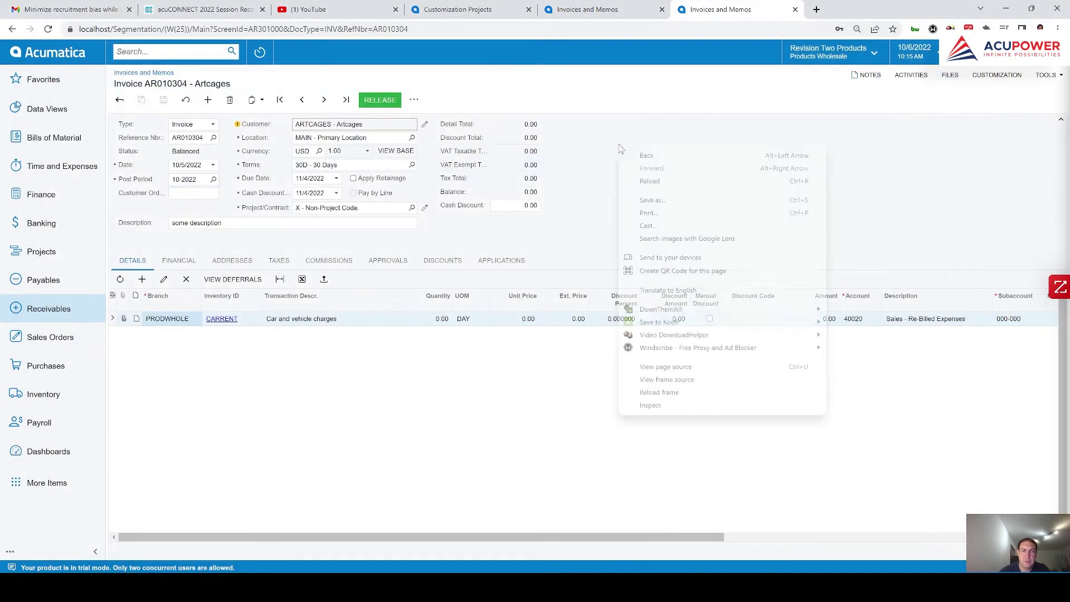
pyautogui.click(663, 181)
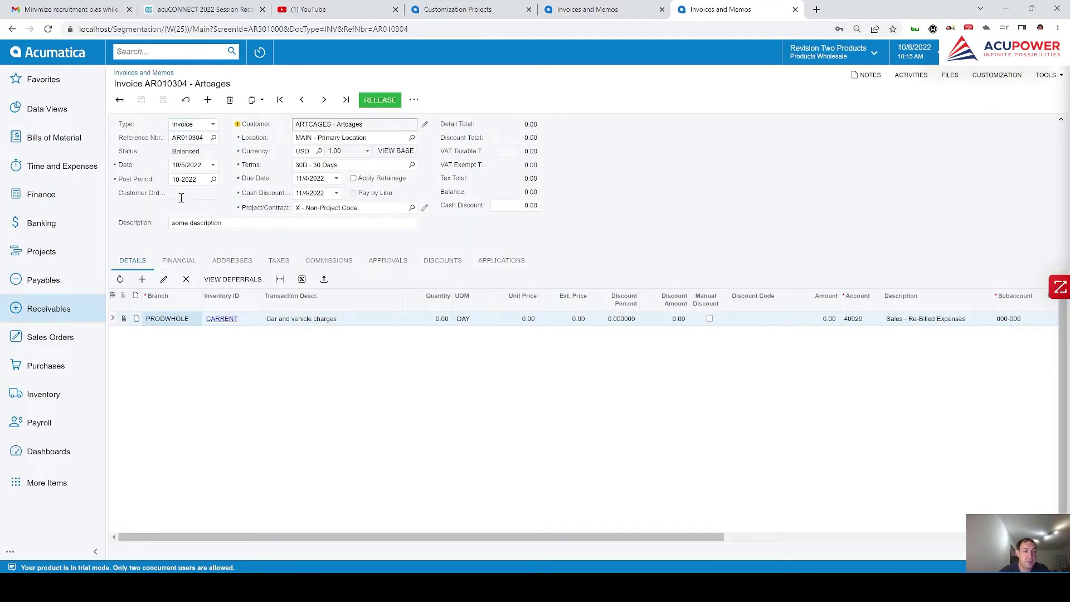
pyautogui.hotkey('ctrl', 'pageup')
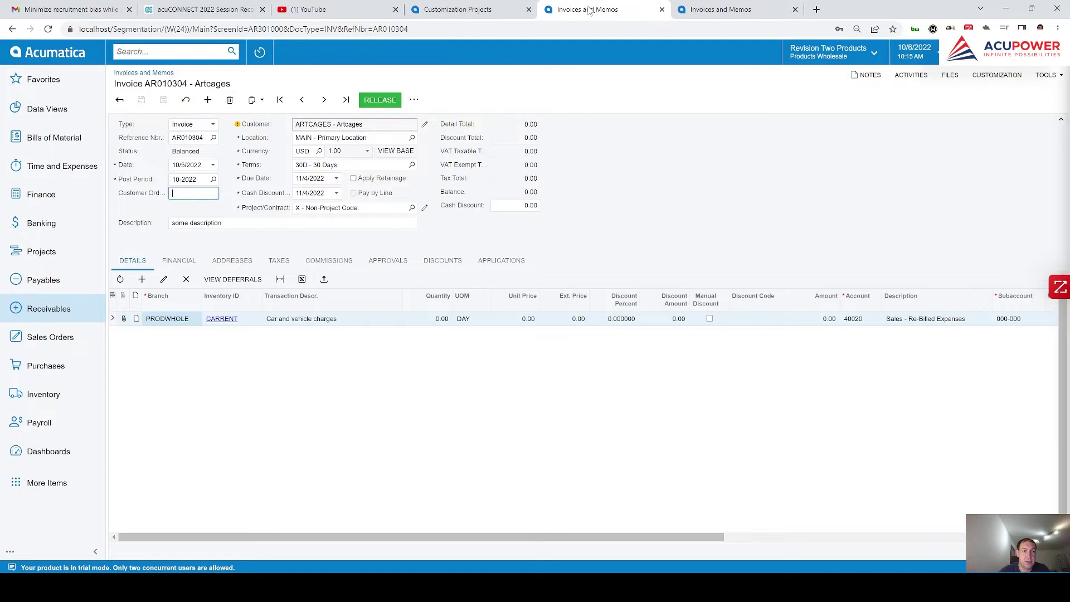
# Reopen NoCodeLowCodeDemo's AR301000 Fields list and select InvoiceNbr's Disabled value (True)
pyautogui.click(696, 12)
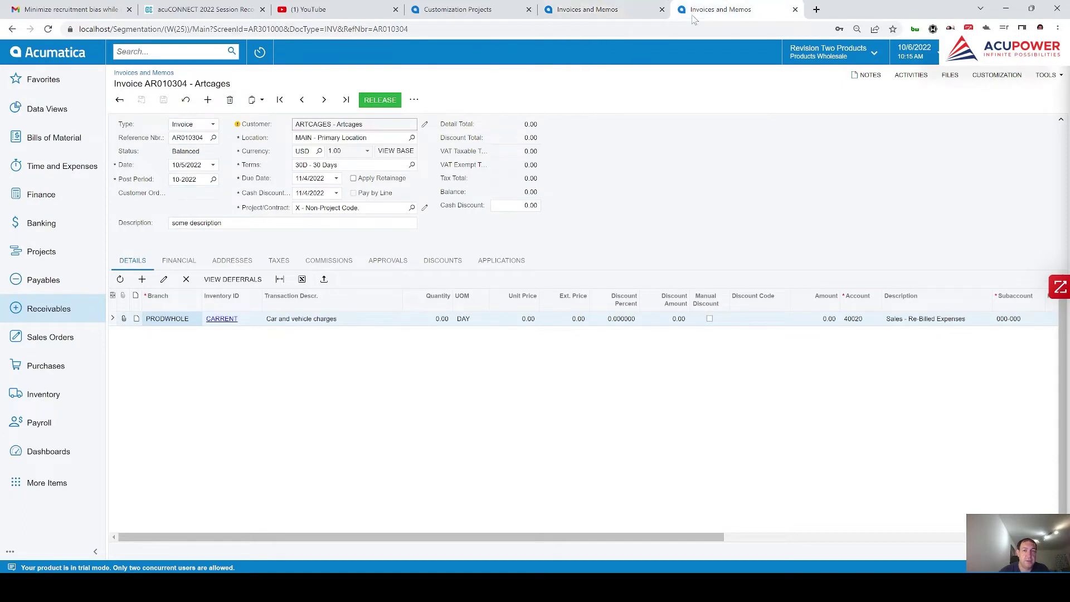
pyautogui.click(614, 16)
pyautogui.click(425, 20)
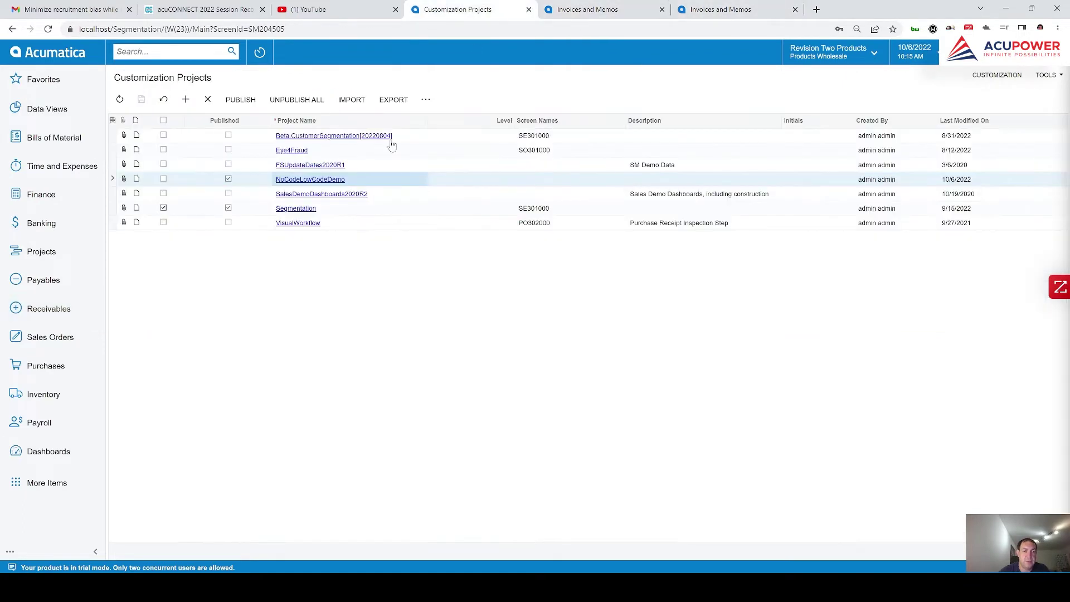
pyautogui.click(327, 179)
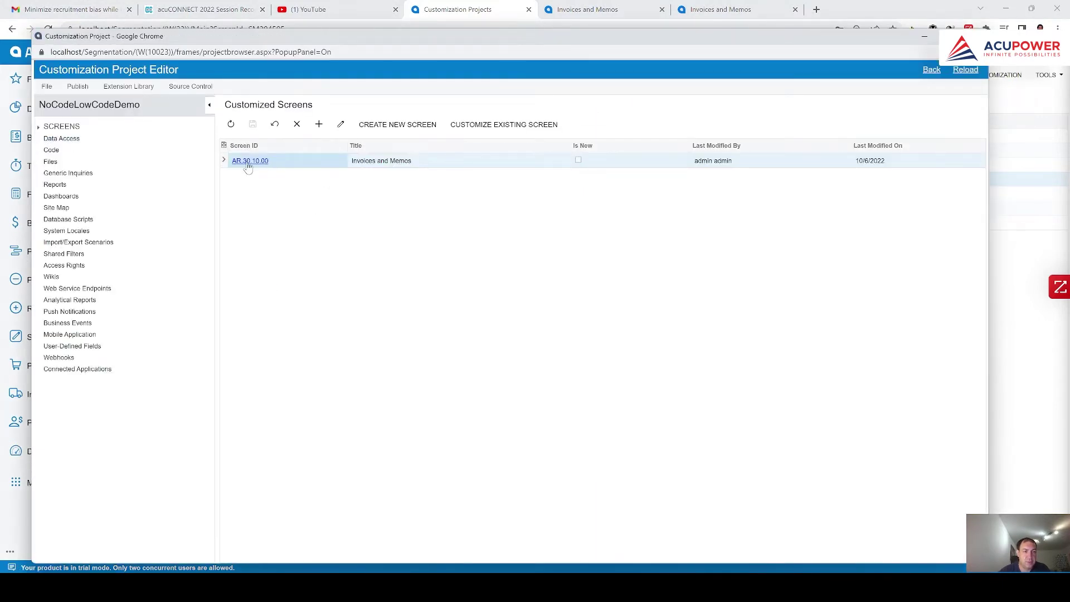
pyautogui.click(249, 162)
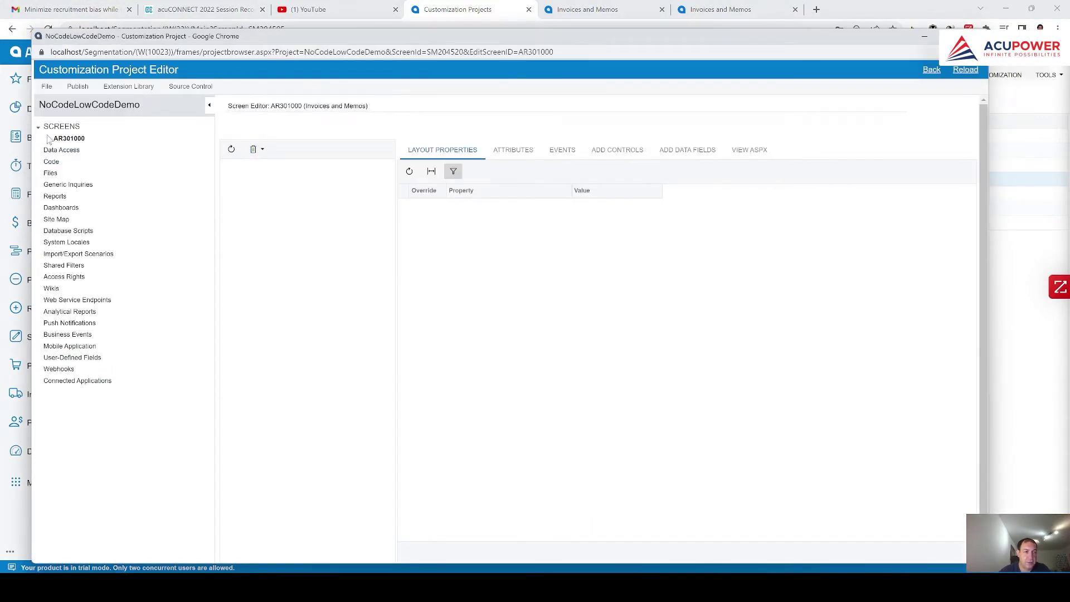
pyautogui.click(80, 175)
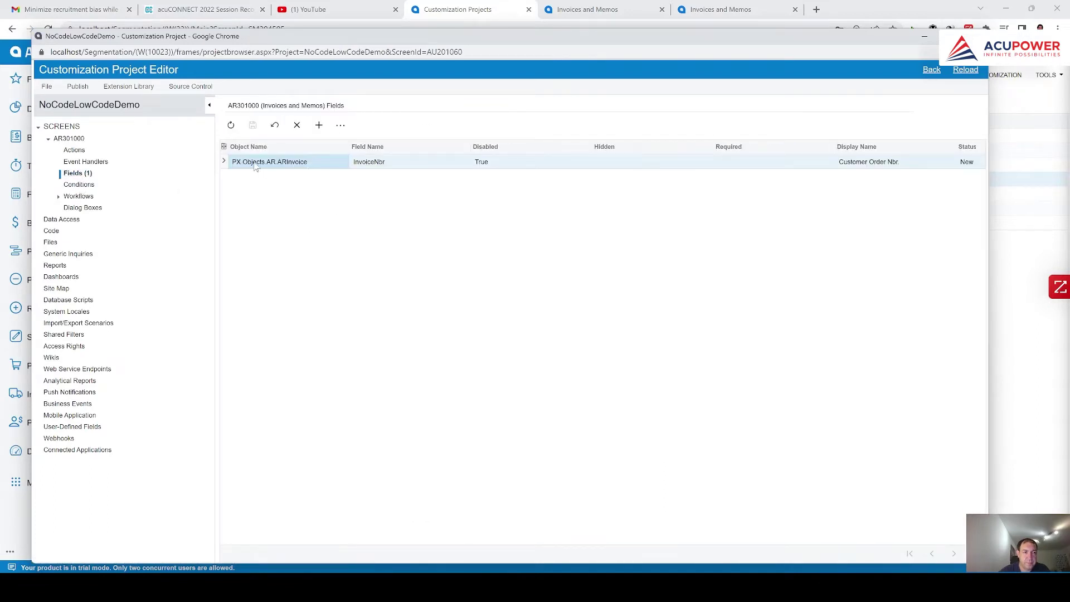
pyautogui.click(478, 167)
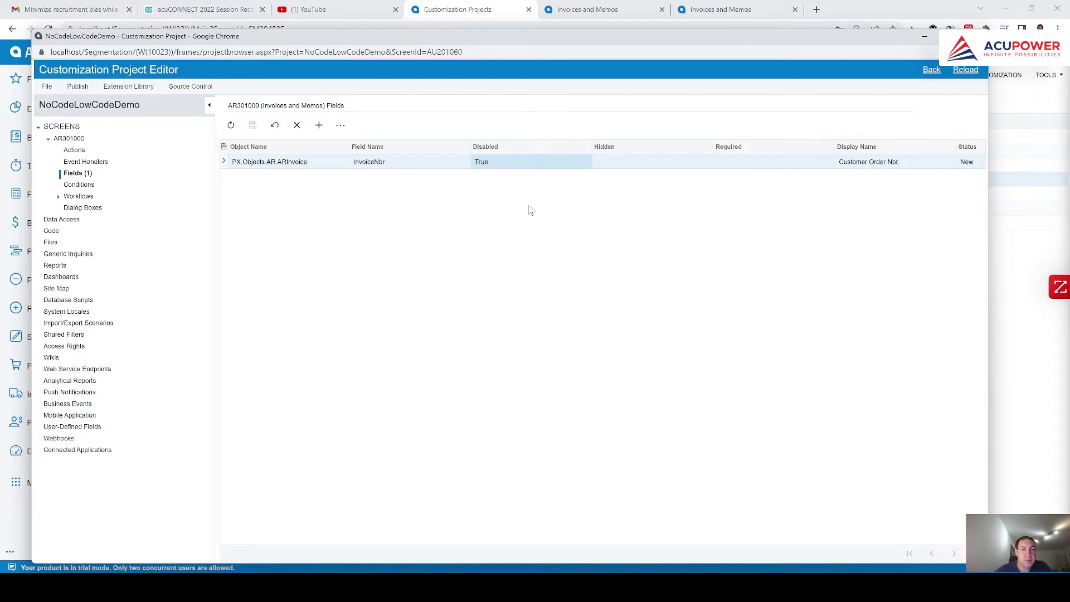
# Clear InvoiceNbr's Disabled condition, set its Hidden condition to True, and save
pyautogui.click(502, 163)
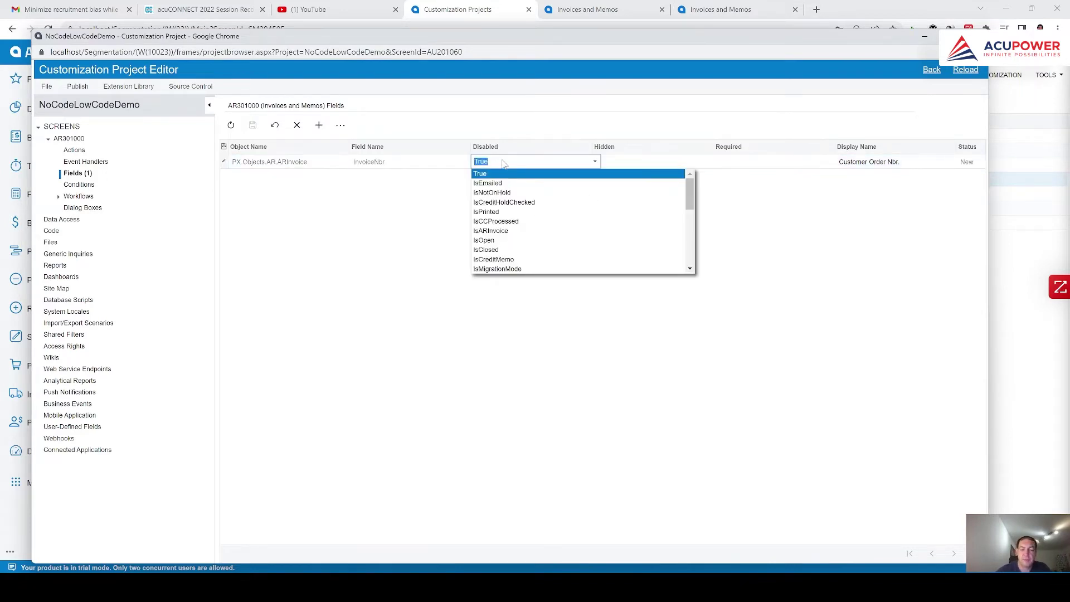
pyautogui.press('BackSpace')
pyautogui.click(630, 163)
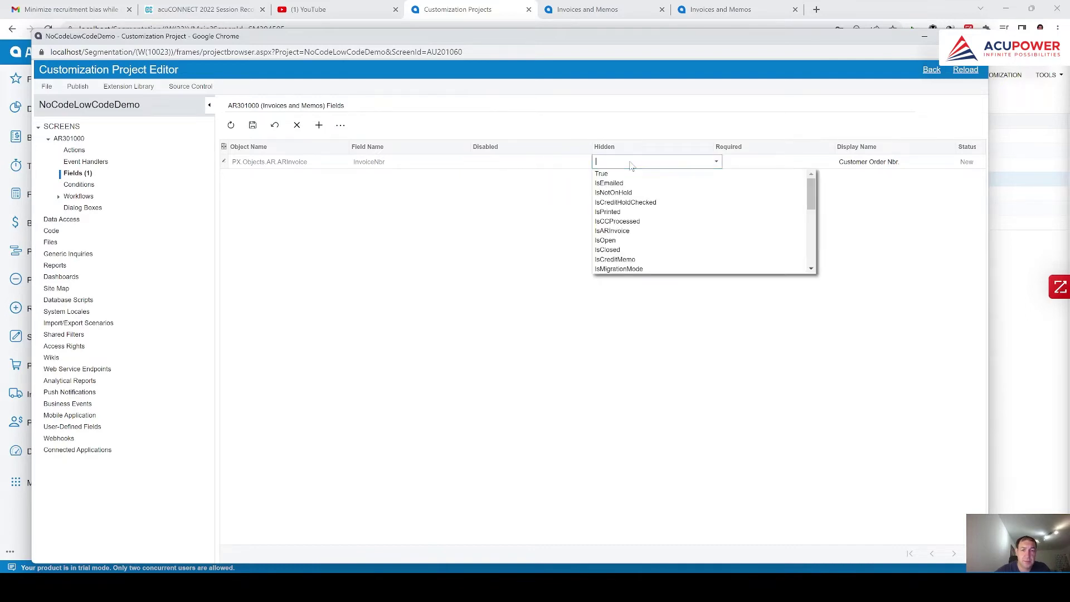
pyautogui.click(624, 175)
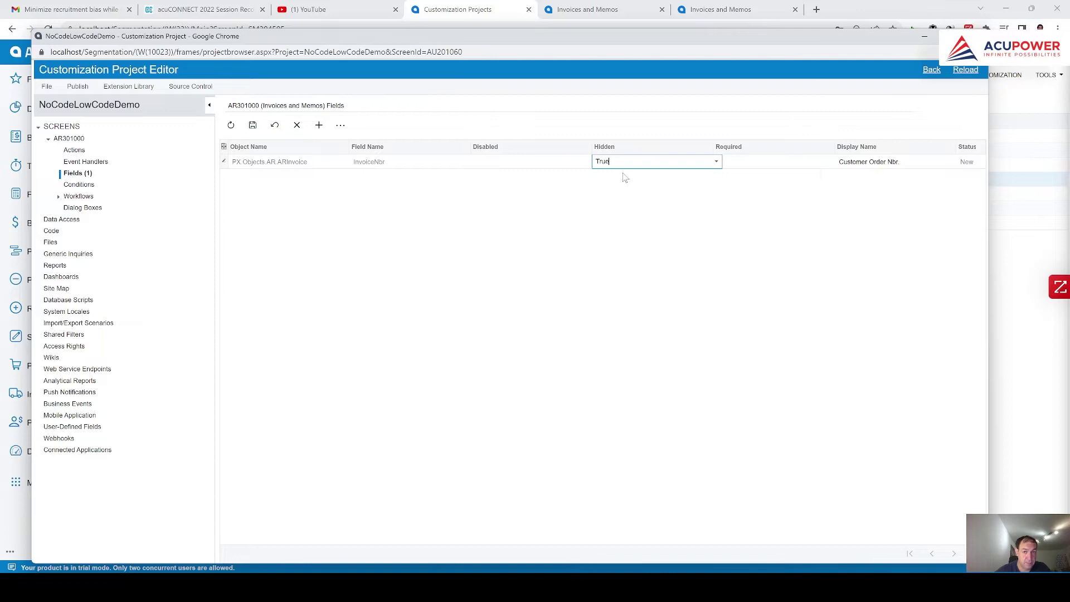
pyautogui.click(254, 125)
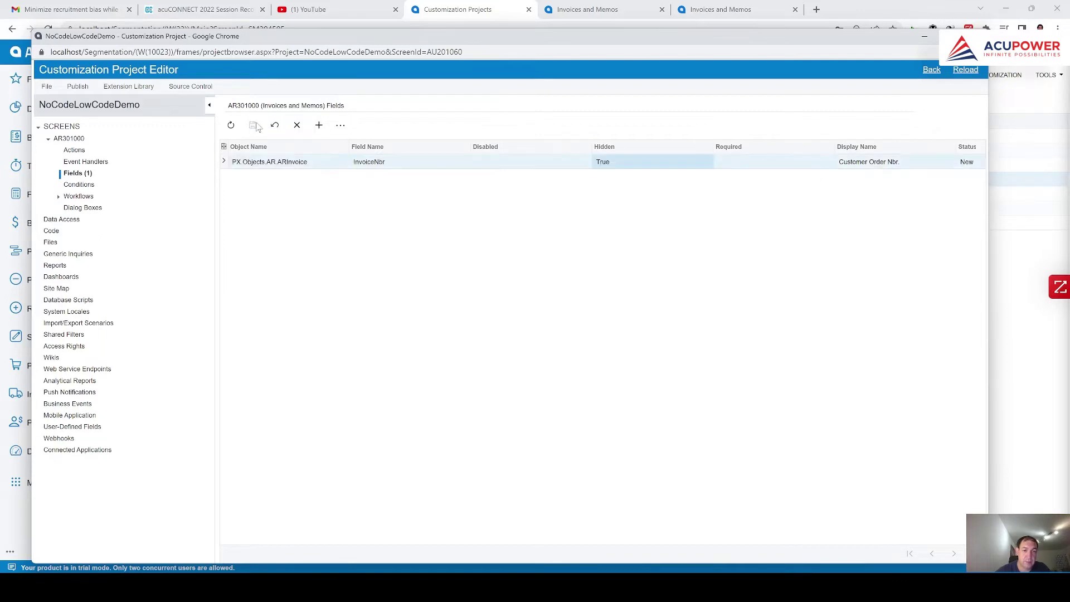
# Publish the current customization project and go back to invoice AR010304
pyautogui.click(88, 88)
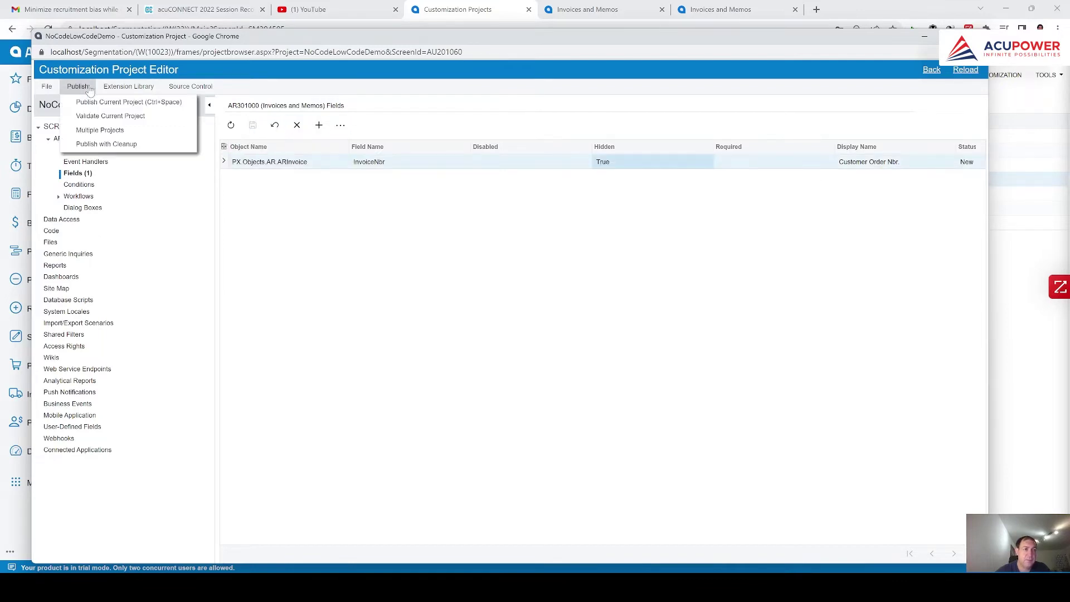
pyautogui.click(128, 102)
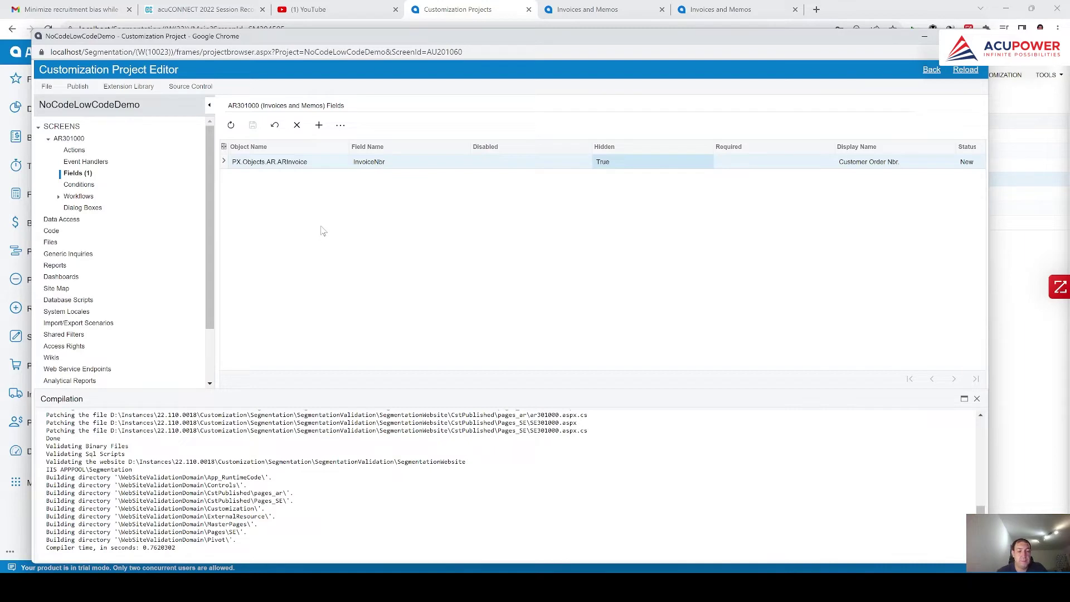
pyautogui.click(720, 10)
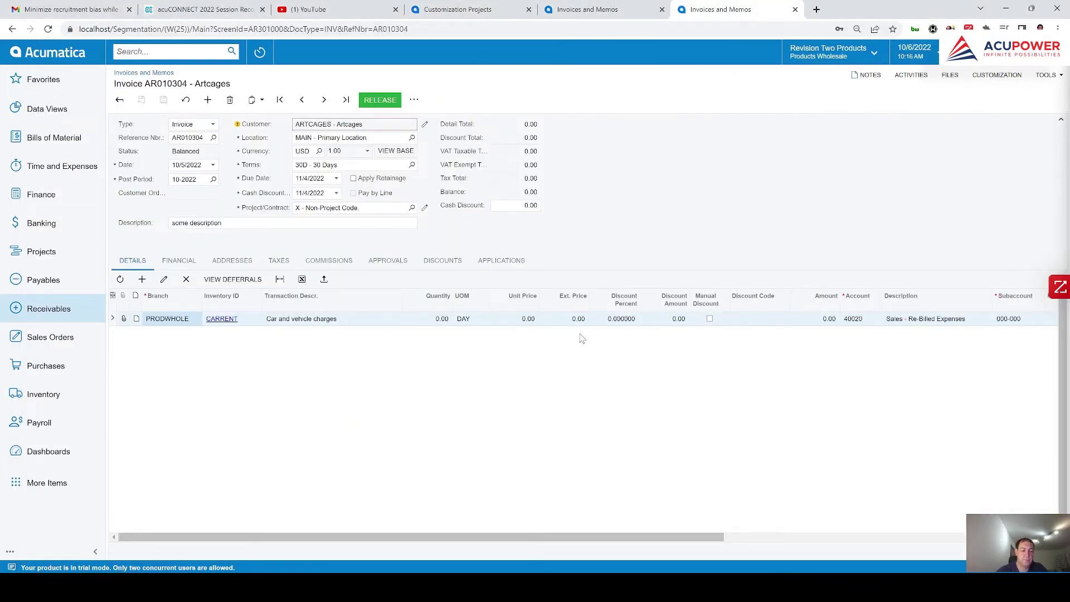
# Close the compilation log, confirm the invoice lacks a Customer Order field, and return to the editor
pyautogui.hotkey('alt', 'Tab')
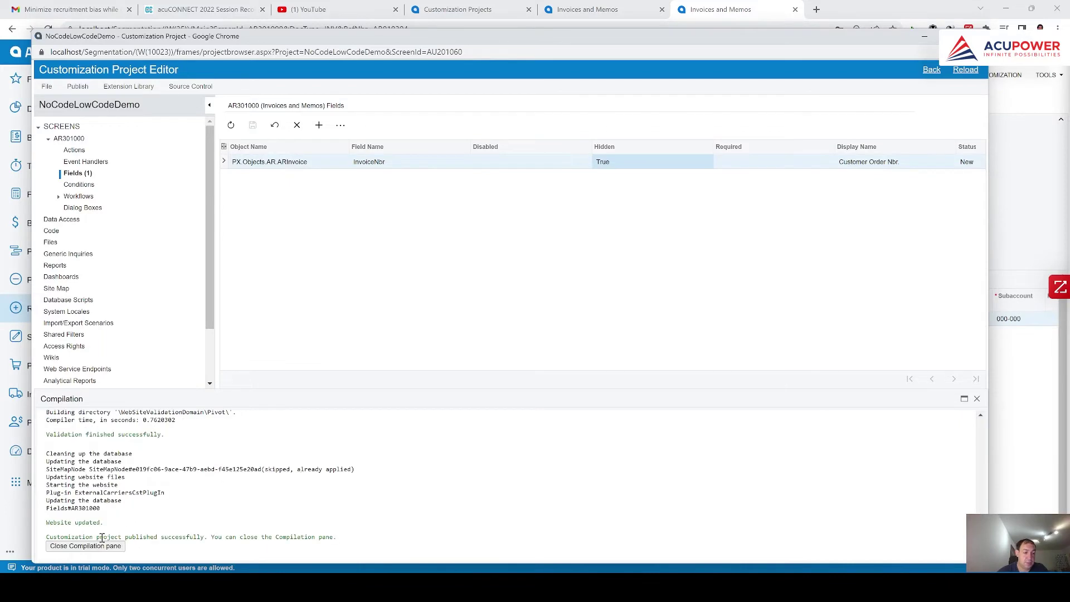
pyautogui.click(100, 549)
pyautogui.click(716, 13)
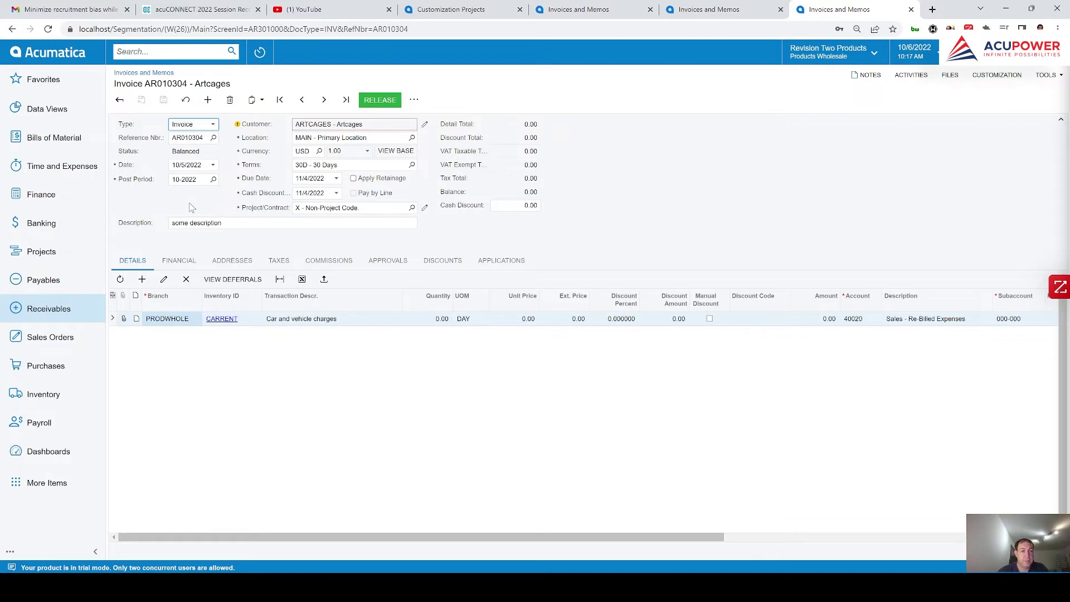
pyautogui.hotkey('alt', 'Tab')
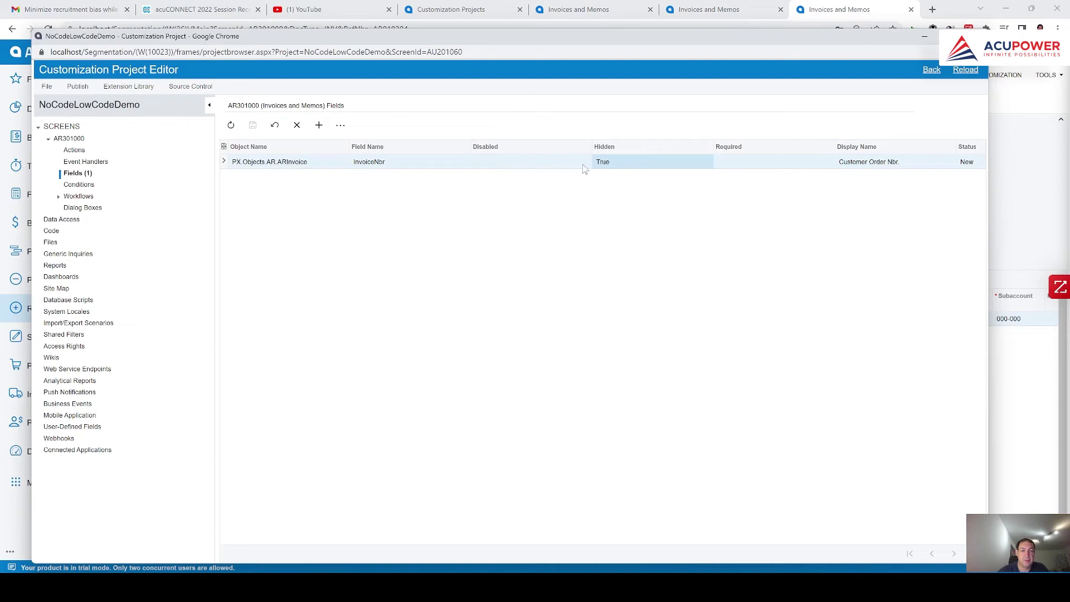
# Clear InvoiceNbr's Hidden value, set Required to True, and save the field settings
pyautogui.click(628, 165)
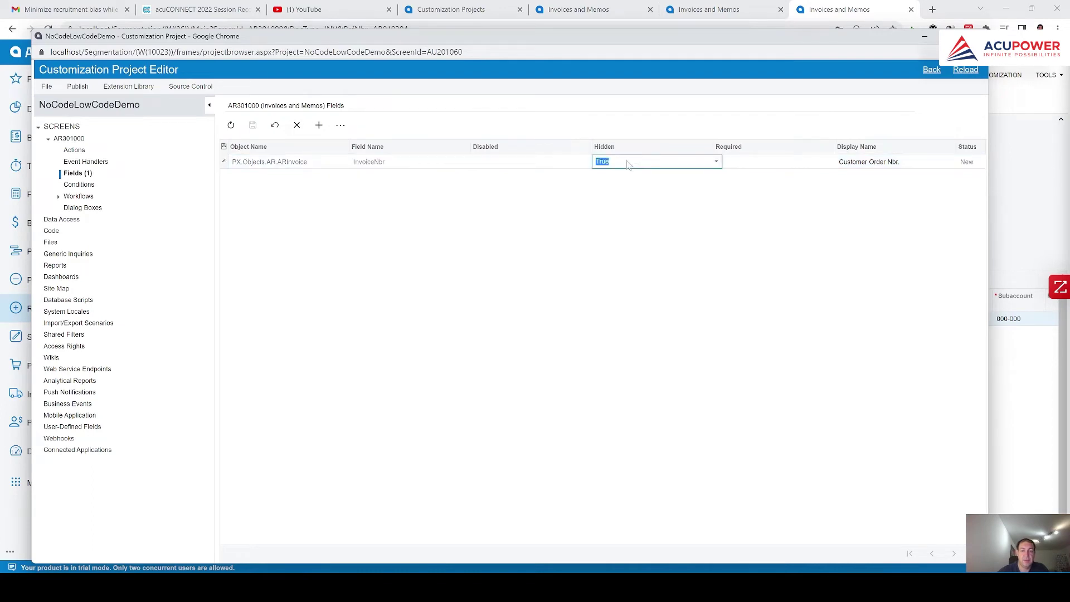
pyautogui.press('BackSpace')
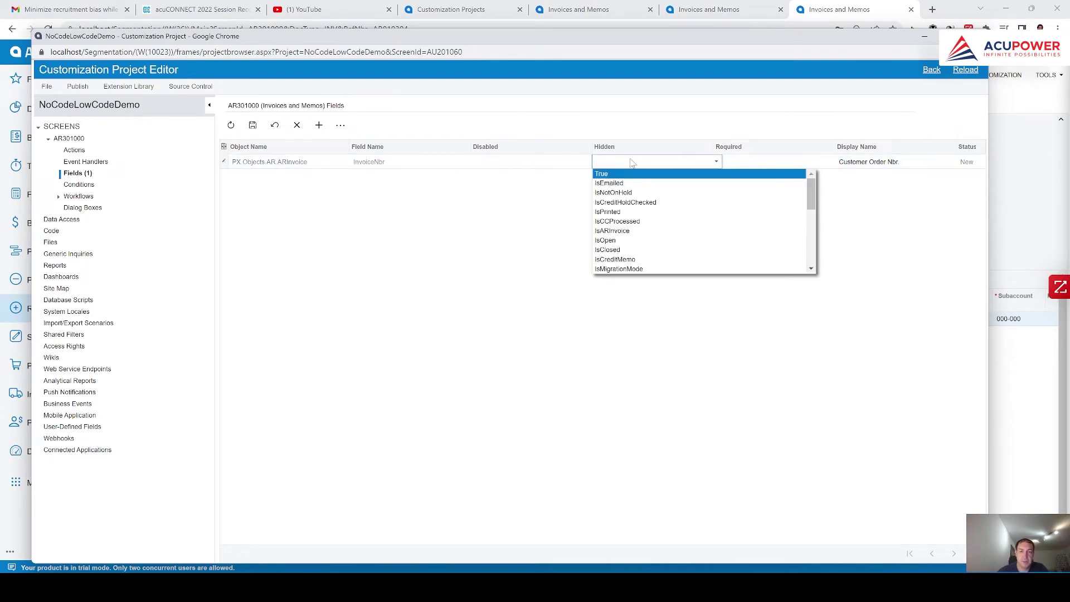
pyautogui.click(757, 167)
pyautogui.click(756, 167)
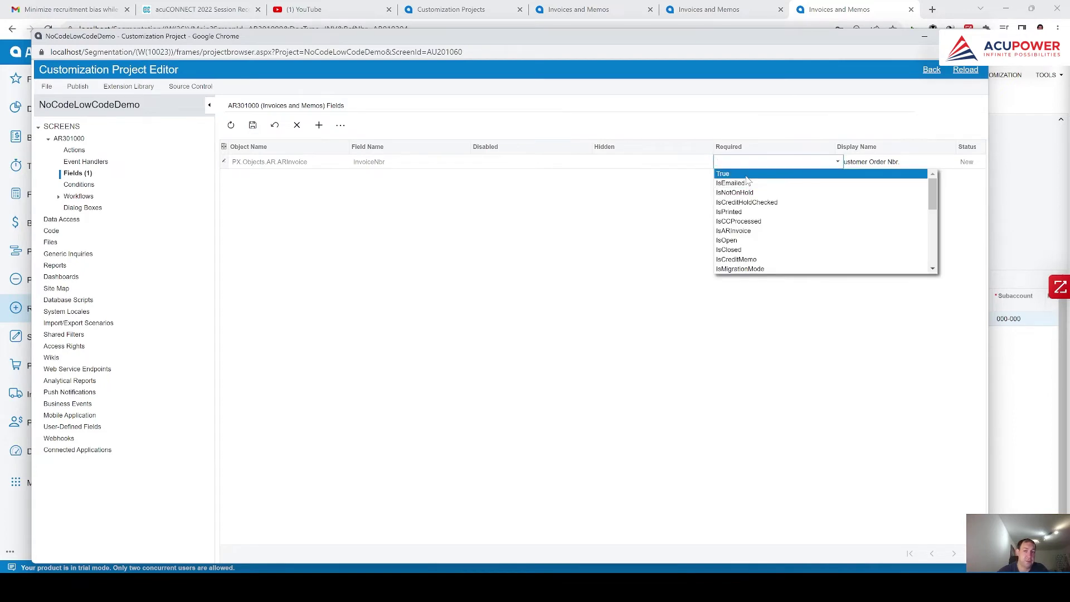
pyautogui.click(746, 175)
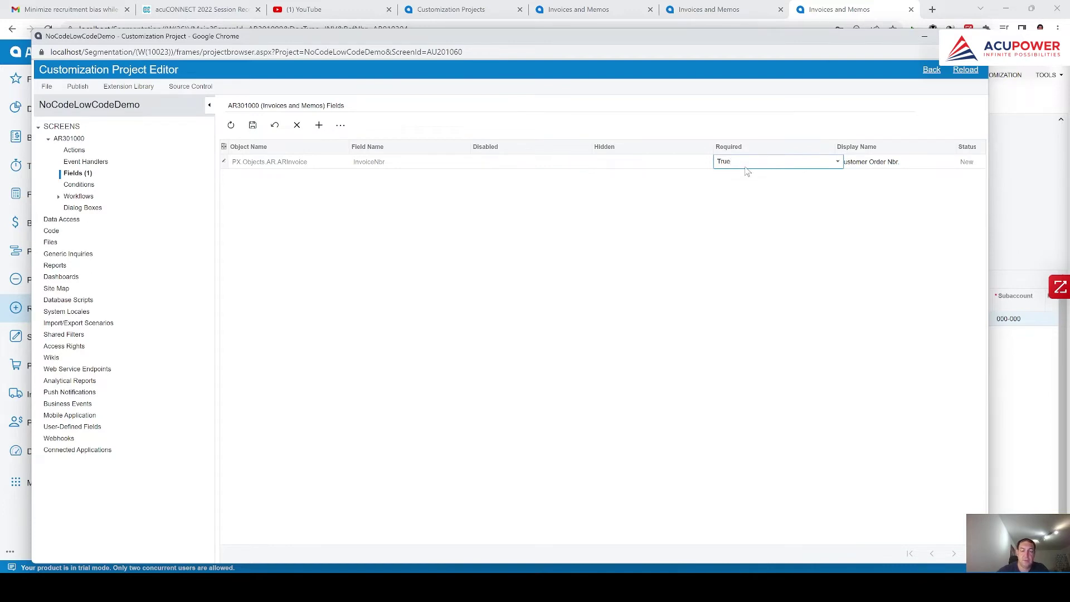
pyautogui.click(254, 128)
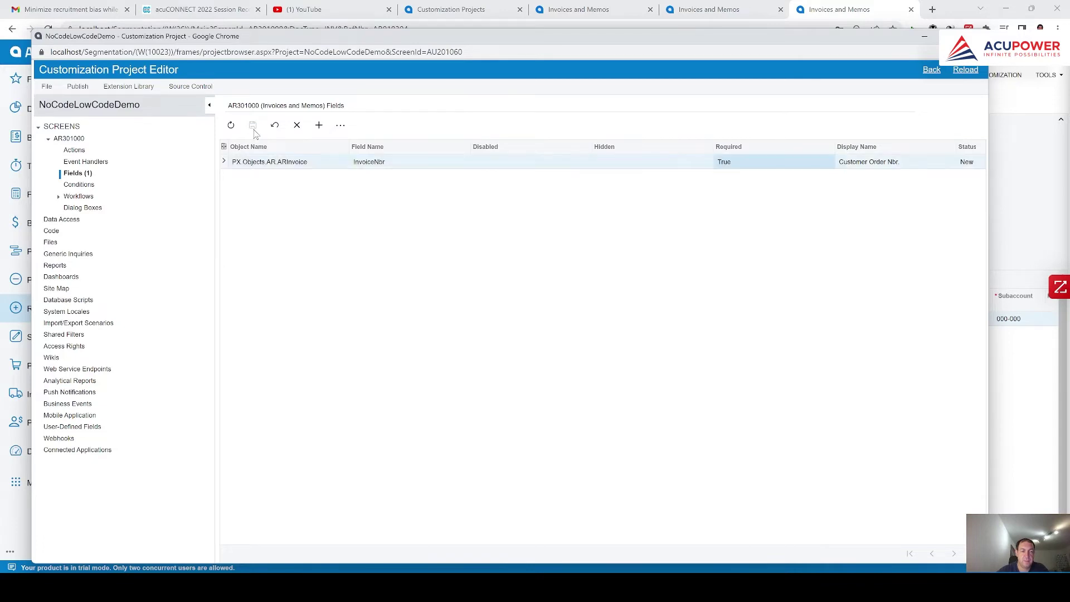
# Publish the current customization project and go back to the invoice page
pyautogui.click(78, 87)
pyautogui.click(80, 101)
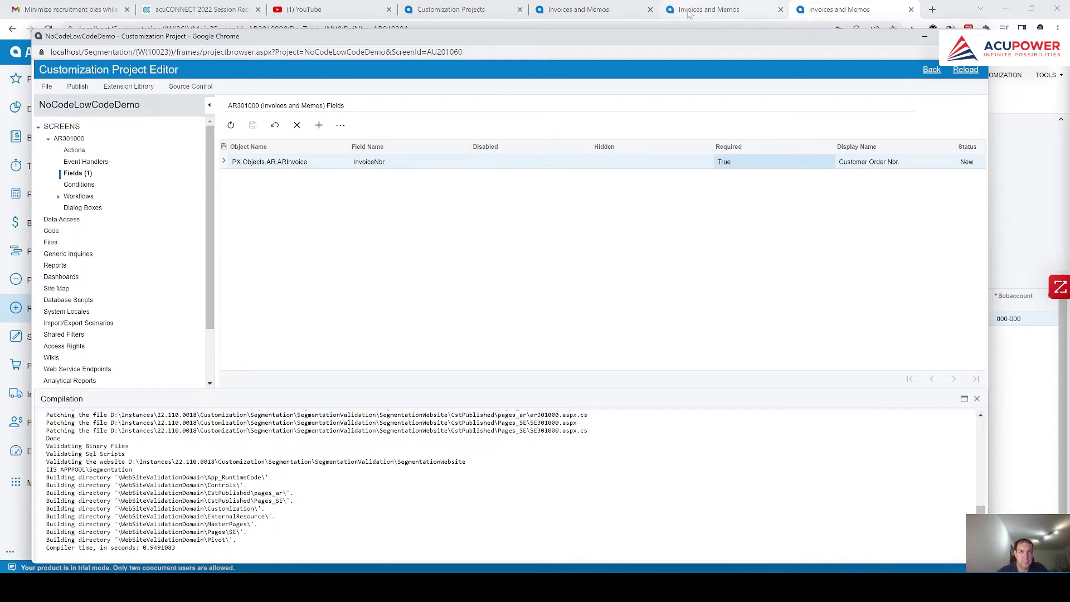
pyautogui.click(707, 10)
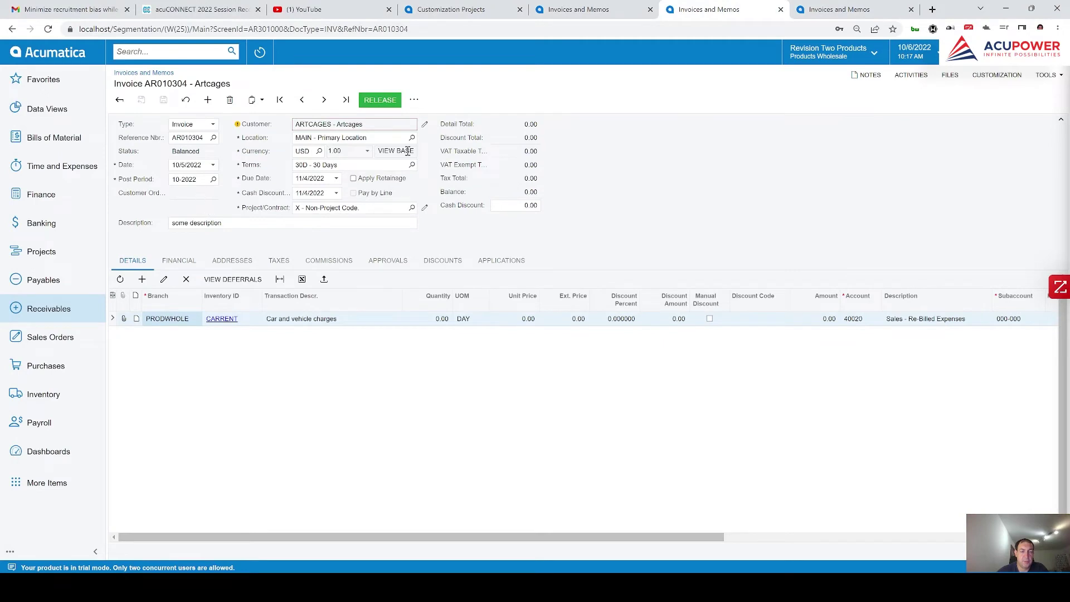
# Close two redundant invoice tabs and the compilation log, then return to invoice AR010304
pyautogui.click(781, 10)
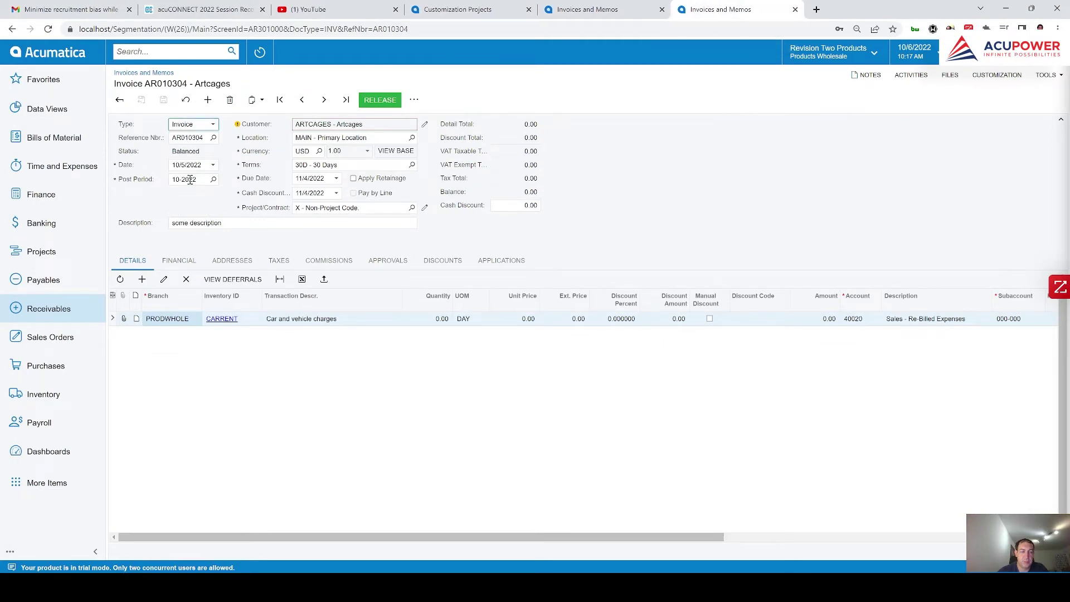
pyautogui.click(796, 10)
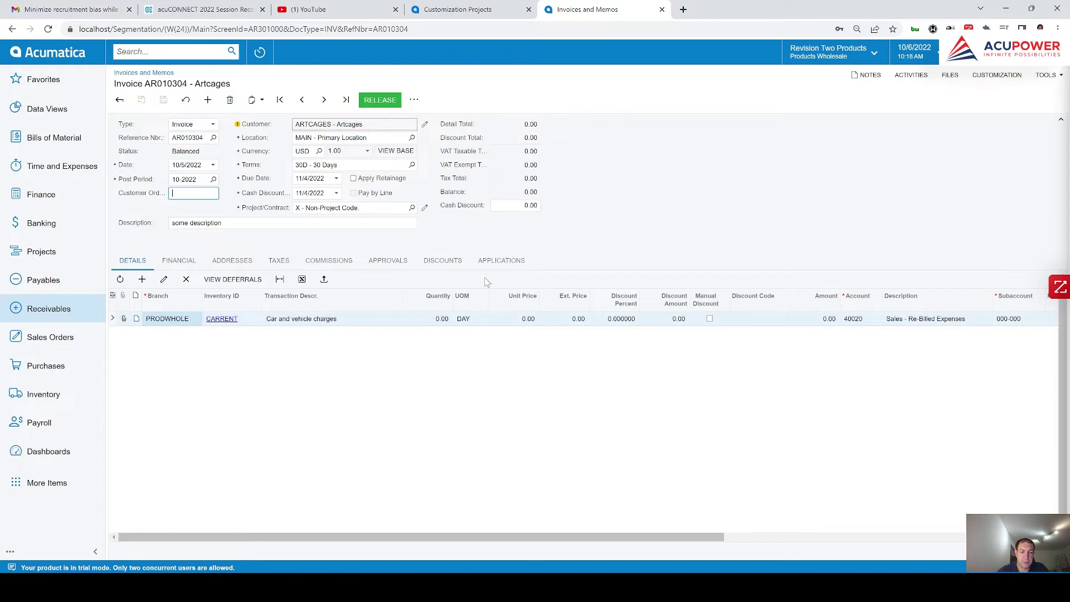
pyautogui.hotkey('alt', 'Tab')
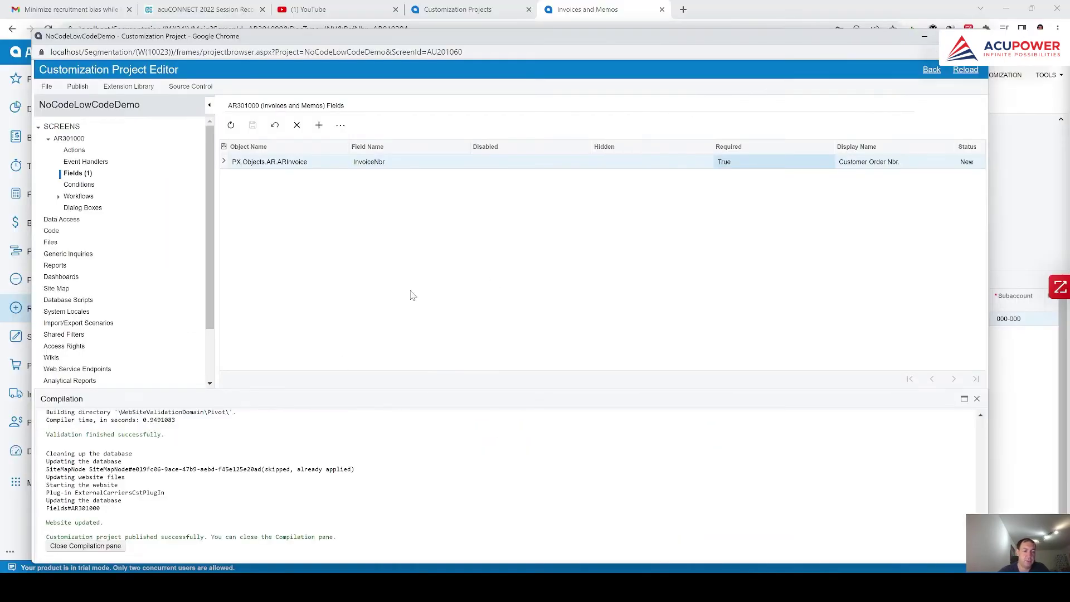
pyautogui.click(78, 547)
pyautogui.click(1002, 269)
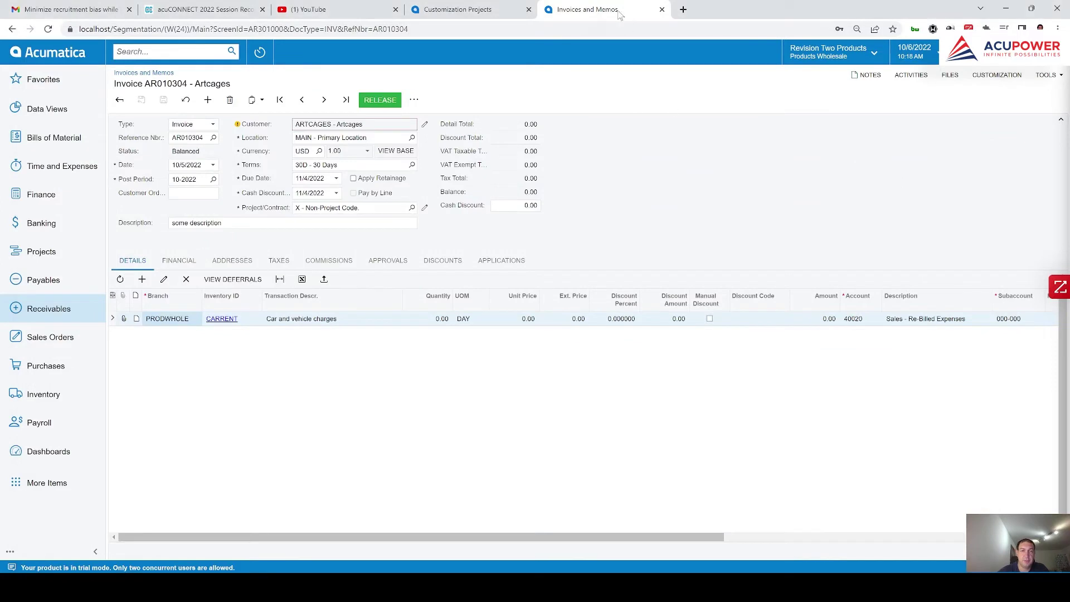
# Duplicate the invoice AR010304 tab and bring the Customization Project Editor forward
pyautogui.rightClick(595, 9)
pyautogui.click(647, 92)
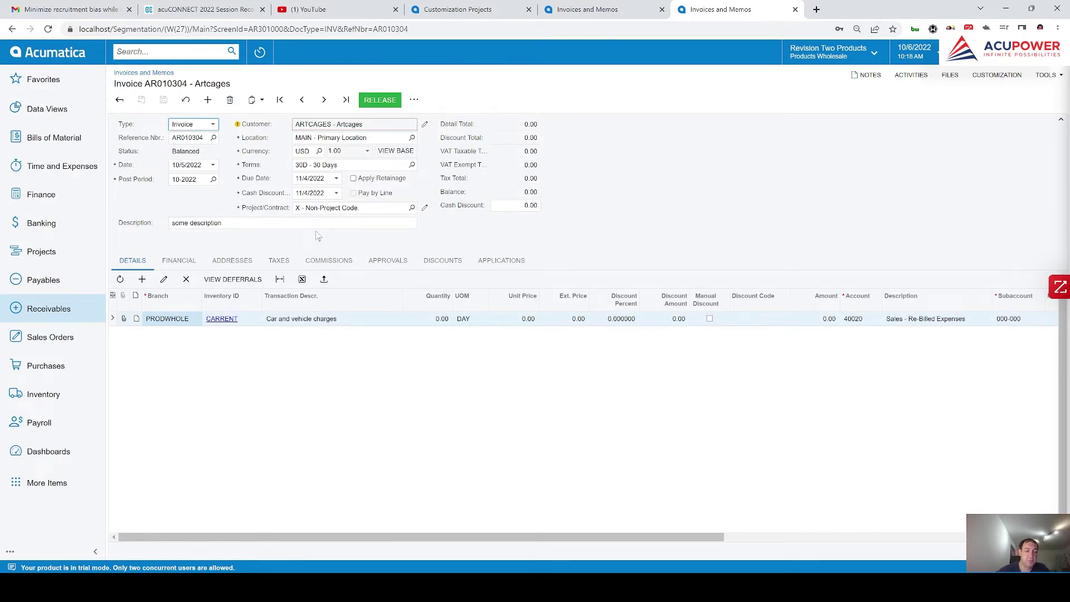
pyautogui.hotkey('alt', 'Tab')
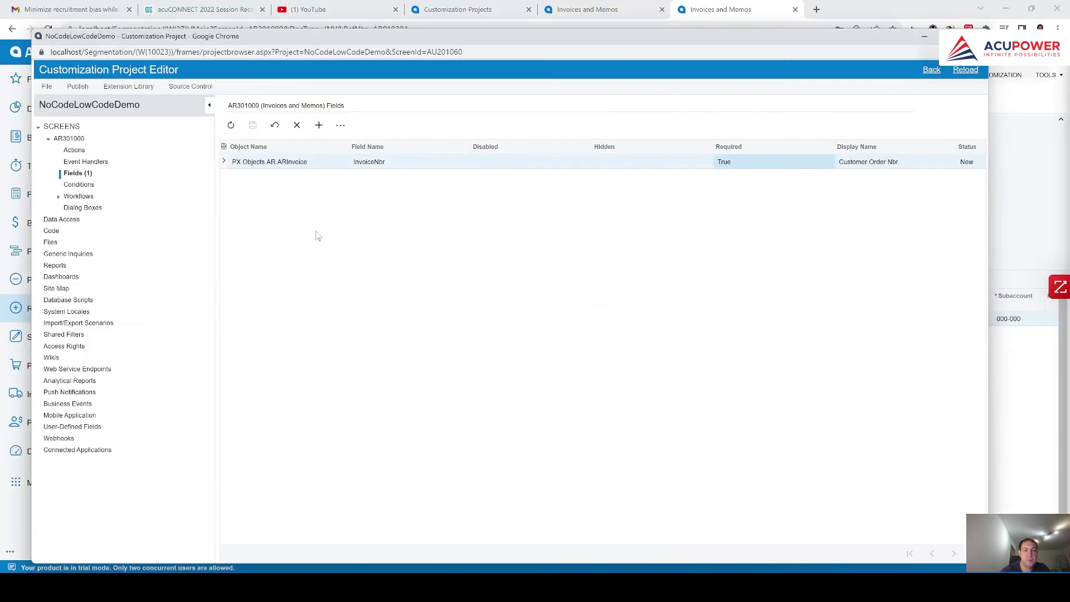
# Review InvoiceNbr's Hidden, Disabled and Required settings in the Fields grid
pyautogui.click(625, 166)
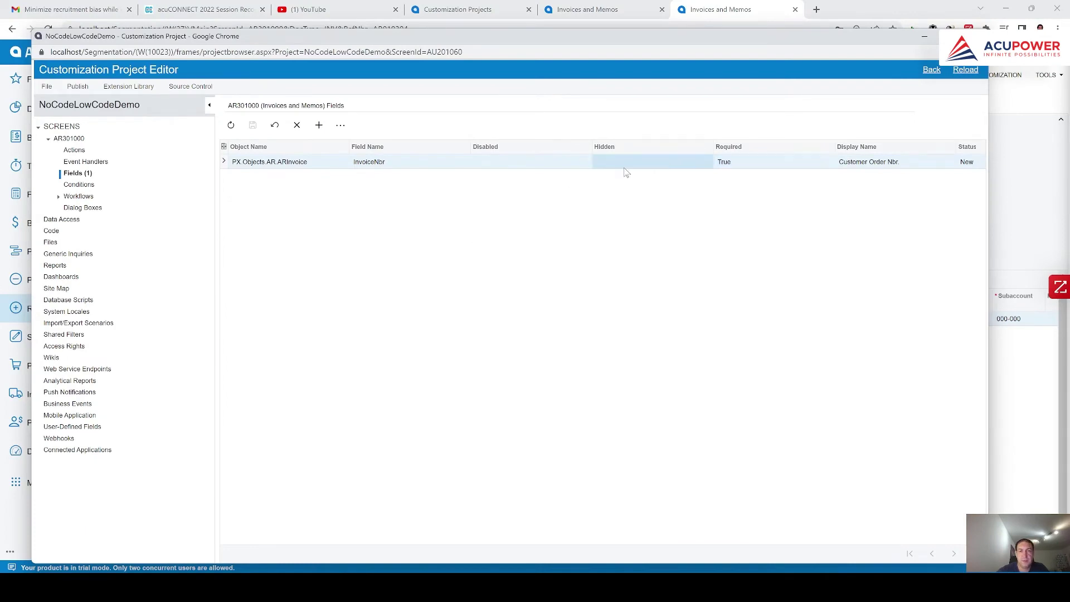
pyautogui.click(546, 164)
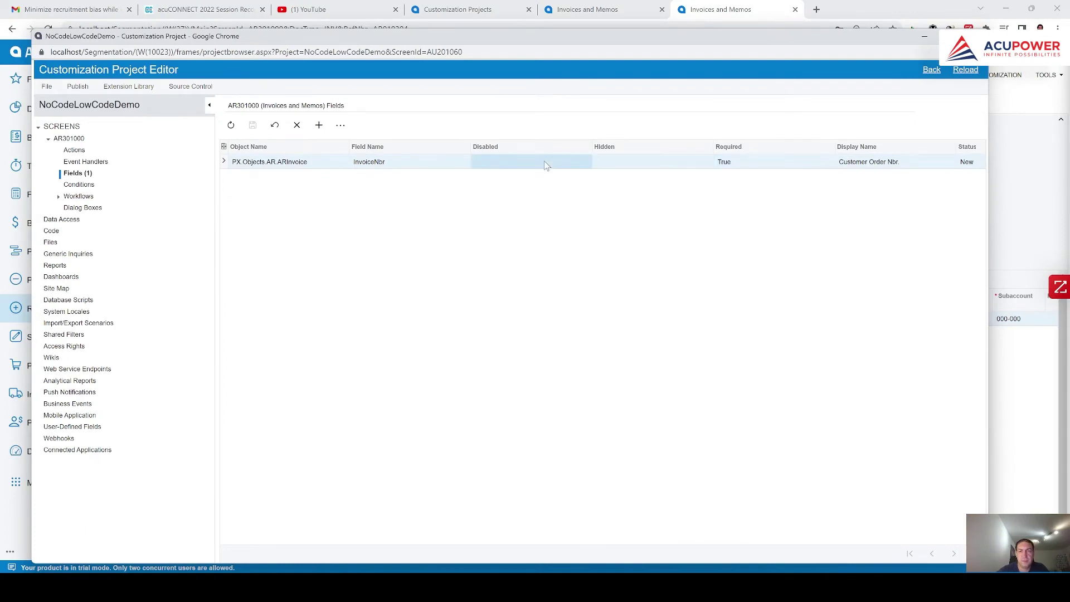
pyautogui.click(749, 165)
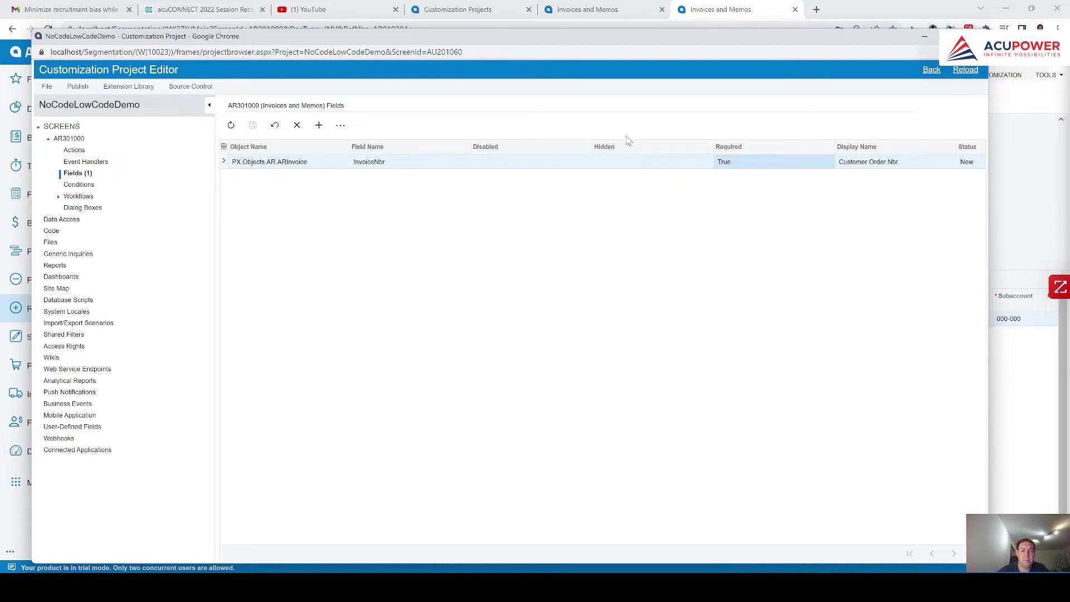
# Publish the current customization project again and go back to the invoice page
pyautogui.click(77, 88)
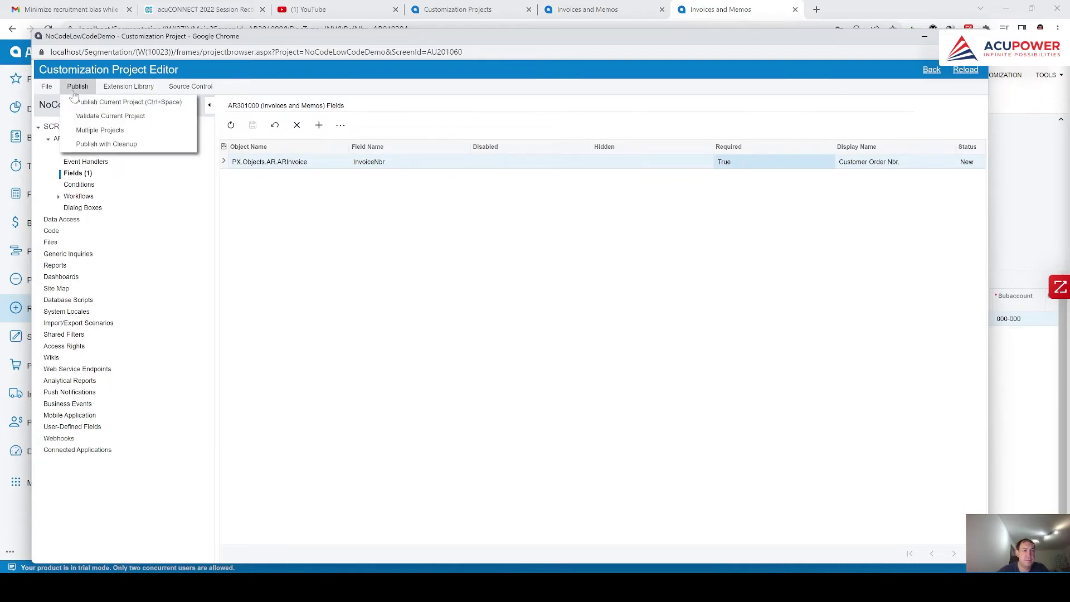
pyautogui.click(77, 102)
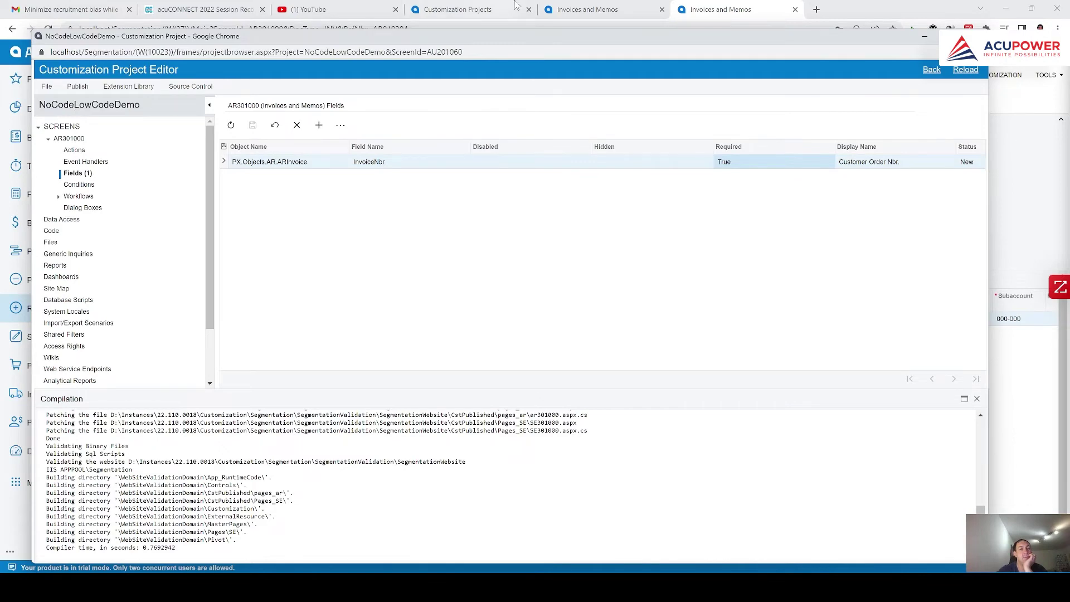
pyautogui.click(582, 12)
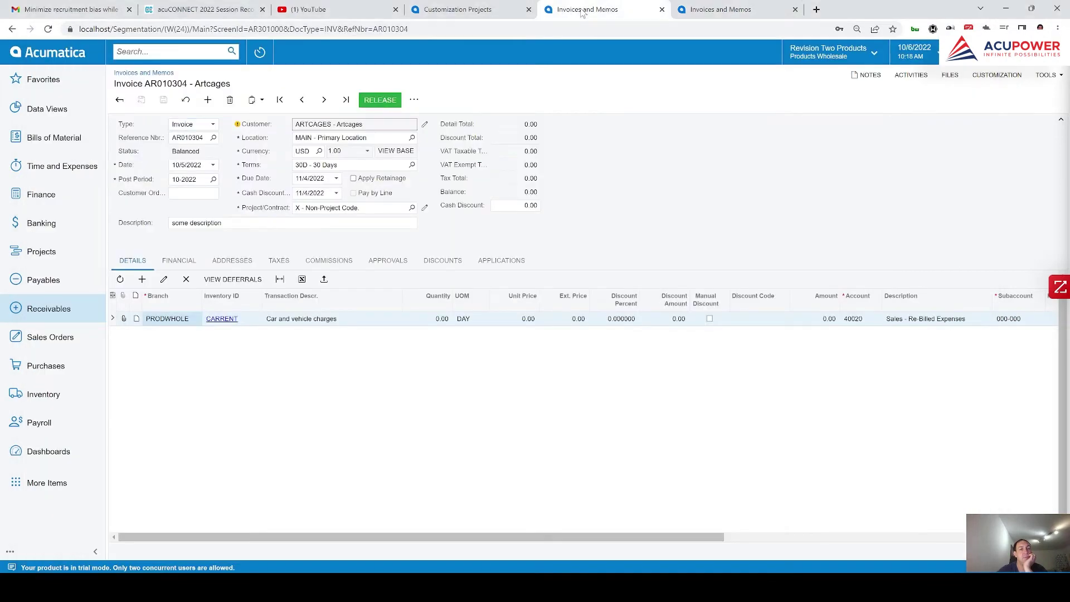
# Reload the duplicated invoice AR010304 tab and check the publish log
pyautogui.click(765, 7)
pyautogui.click(601, 11)
pyautogui.click(716, 9)
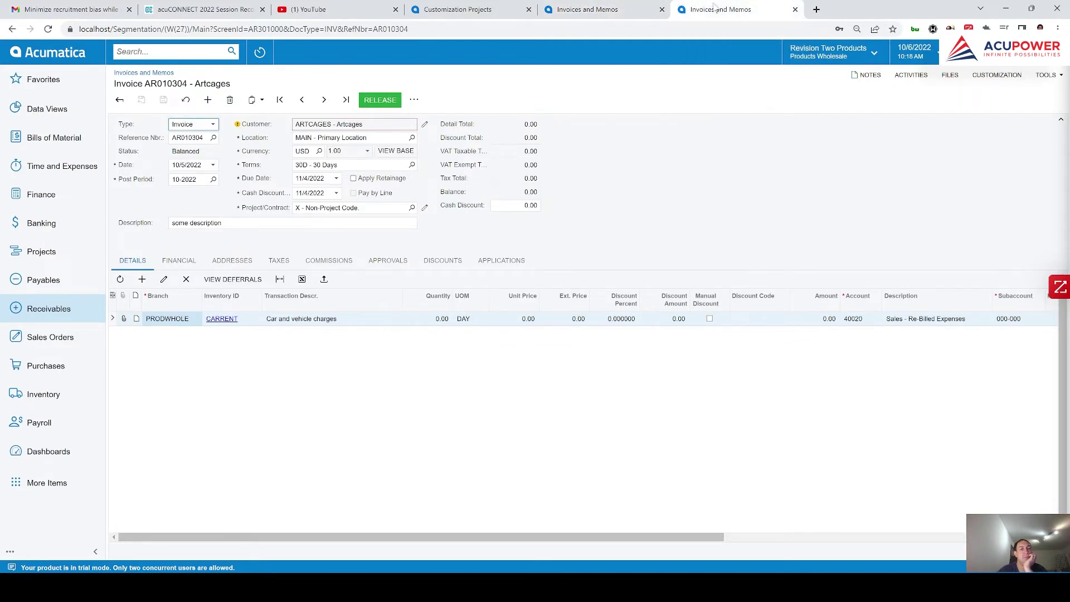
pyautogui.rightClick(640, 156)
pyautogui.click(671, 193)
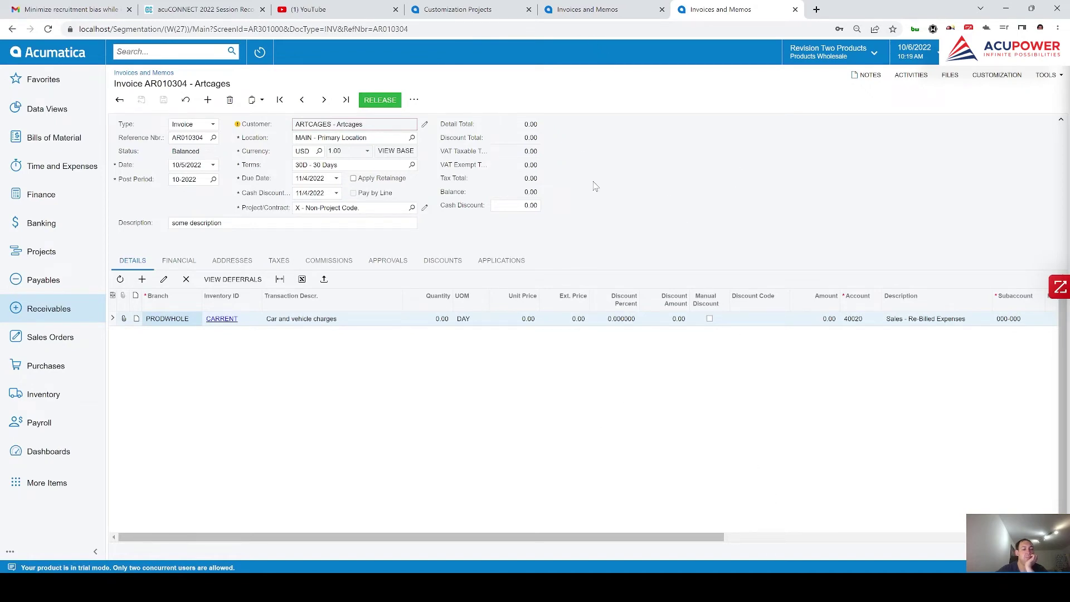
pyautogui.hotkey('alt', 'Tab')
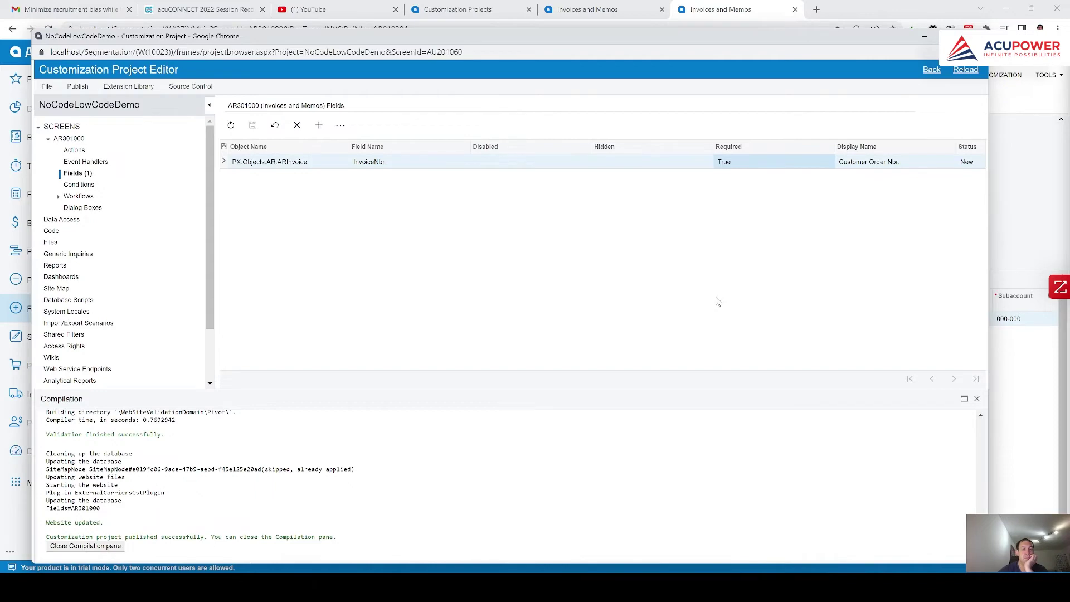
pyautogui.click(588, 10)
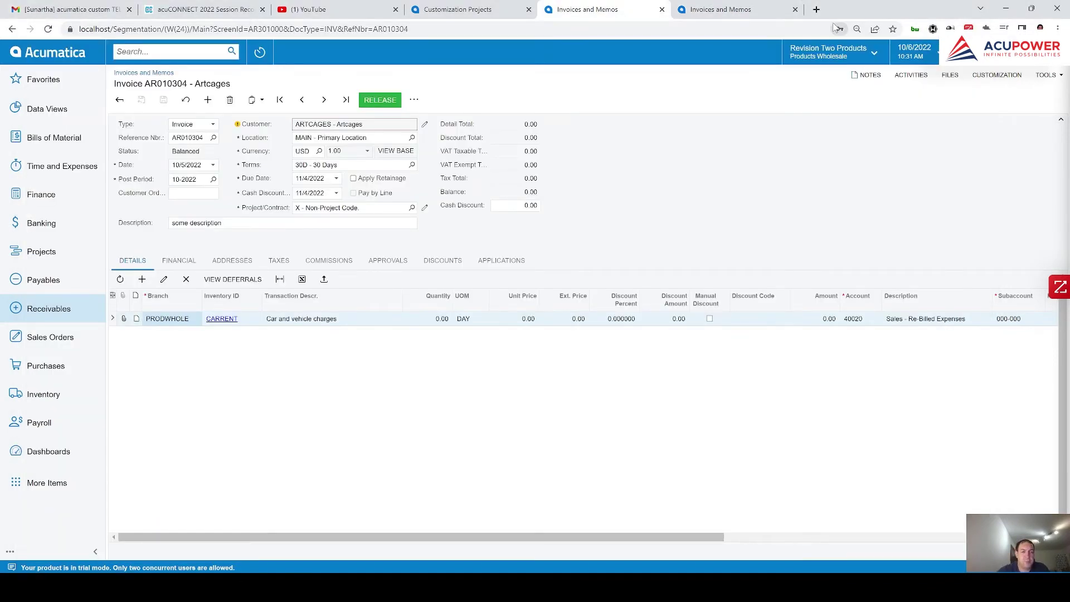
# Confirm InvoiceNbr's Required is True in NoCodeLowCodeDemo's AR301000 Fields, then return to invoice AR010304
pyautogui.click(838, 29)
pyautogui.click(466, 10)
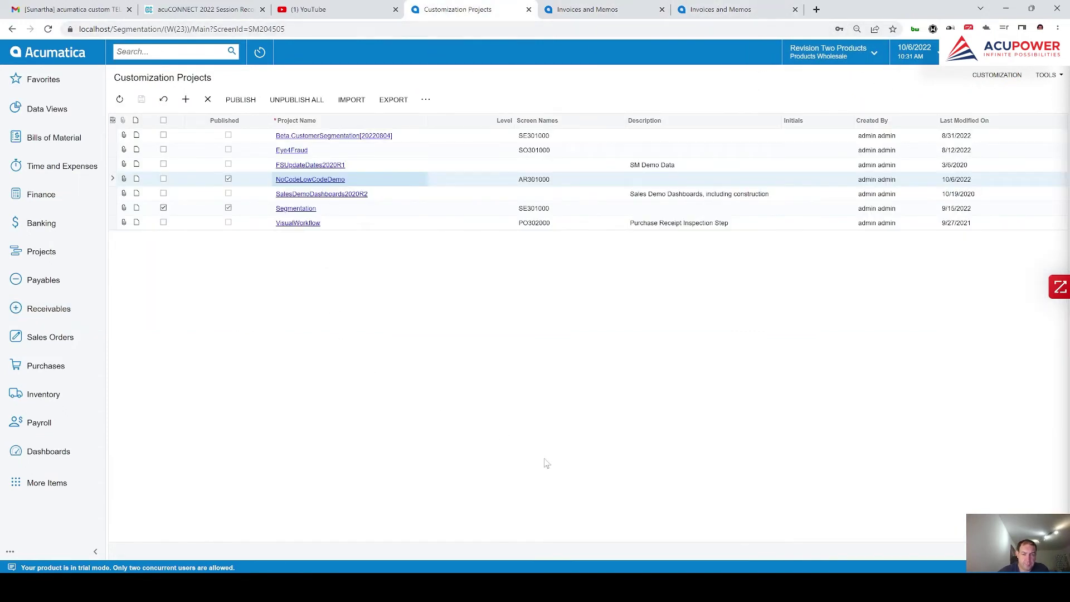
pyautogui.click(323, 180)
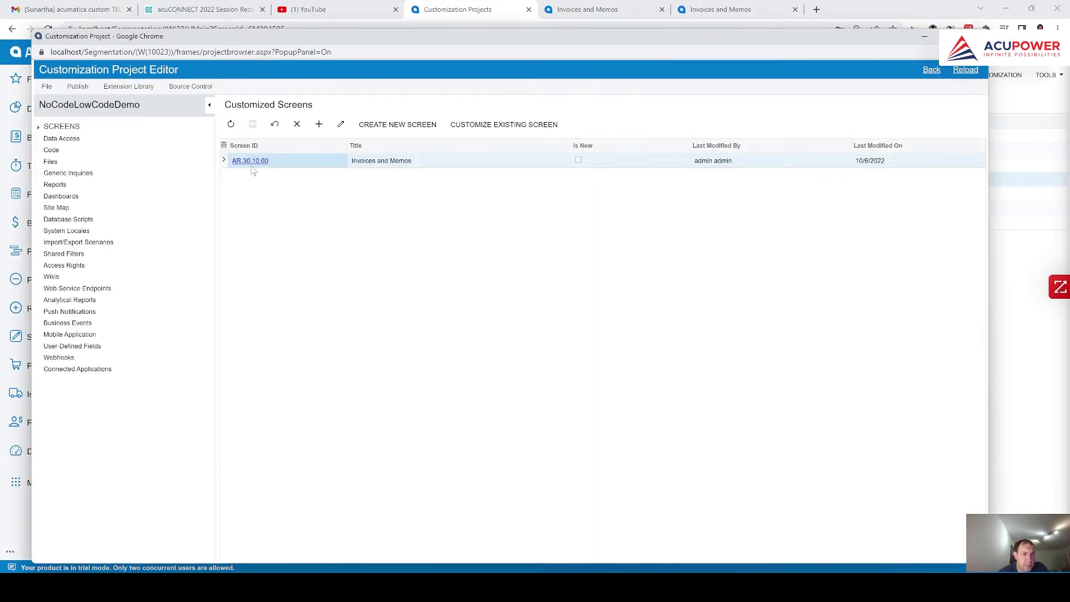
pyautogui.click(251, 161)
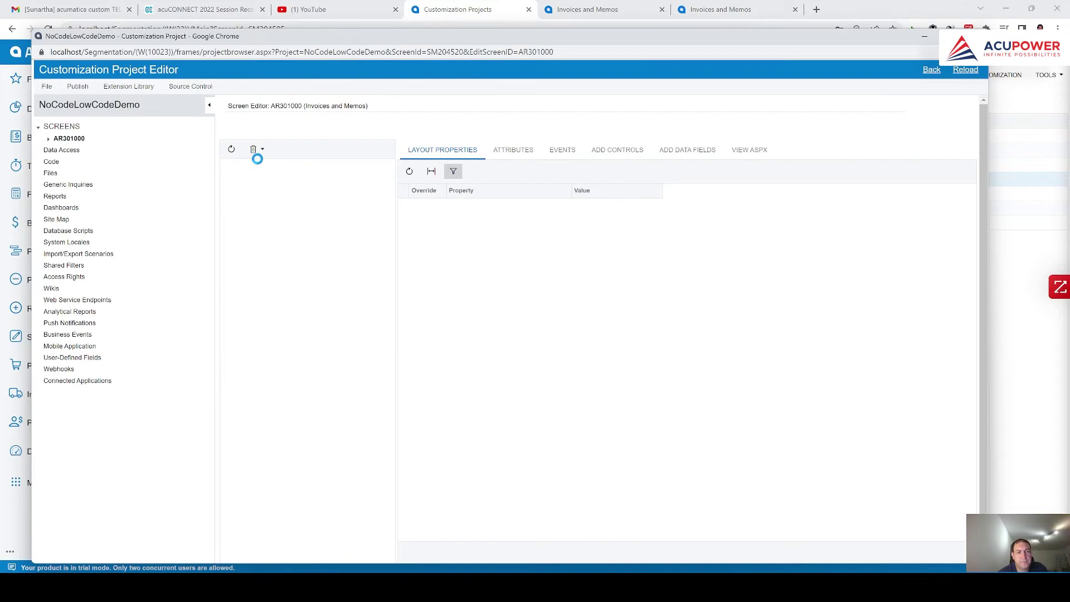
pyautogui.click(49, 139)
pyautogui.click(76, 173)
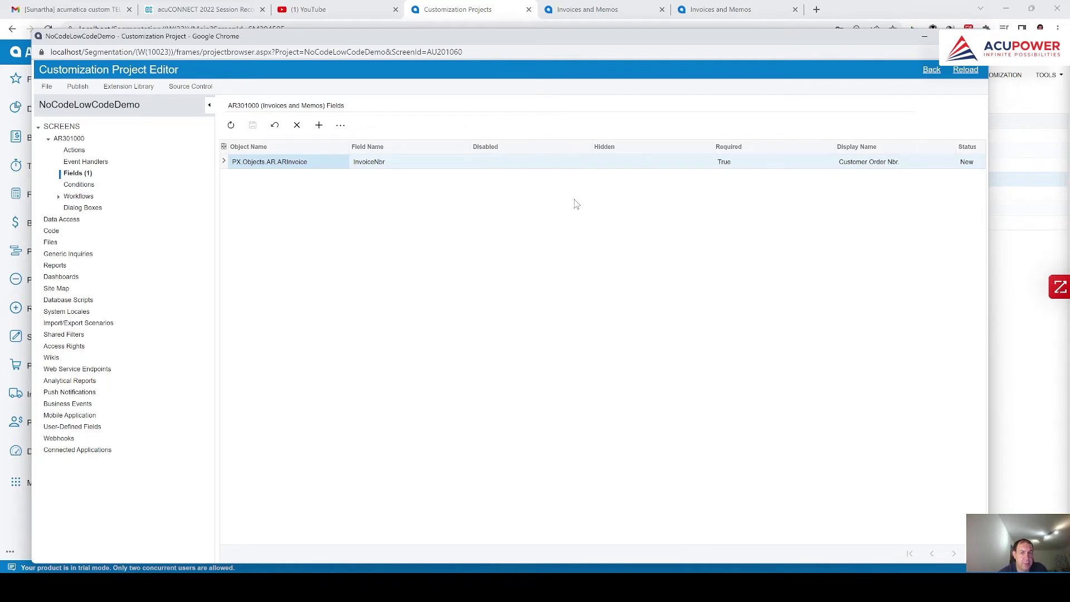
pyautogui.click(754, 161)
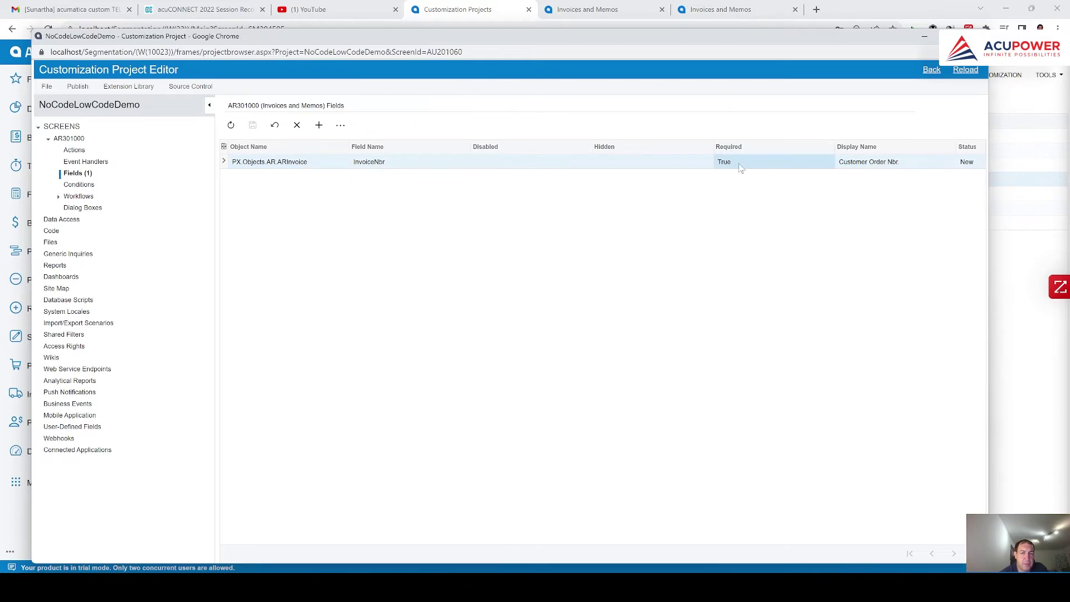
pyautogui.click(718, 10)
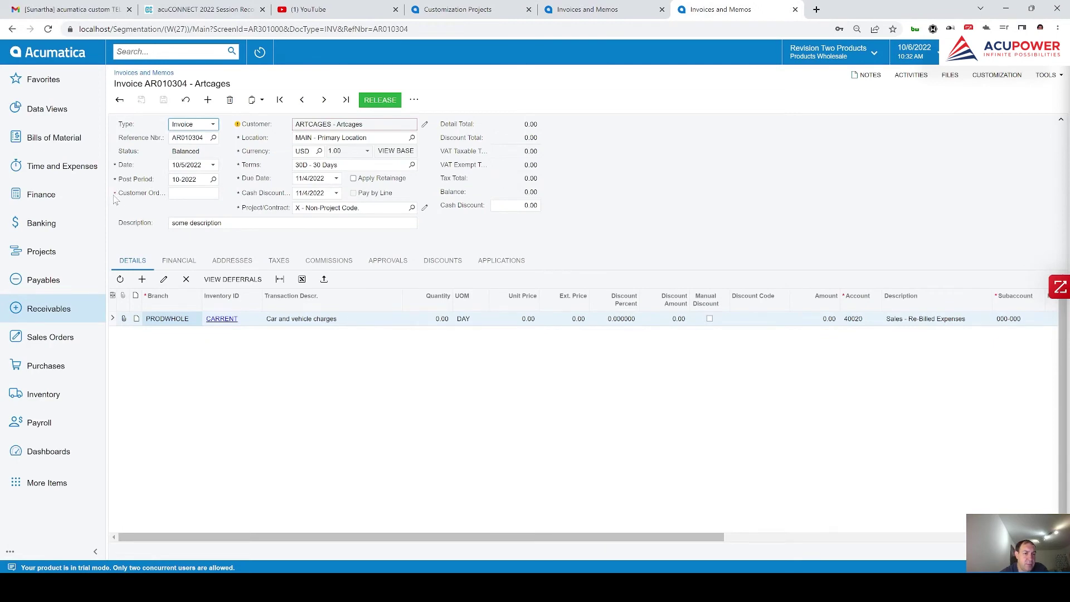
# Append 'o' to the invoice description and try saving, dismissing the empty Customer Ord. error
pyautogui.click(171, 193)
pyautogui.click(240, 222)
pyautogui.click(240, 221)
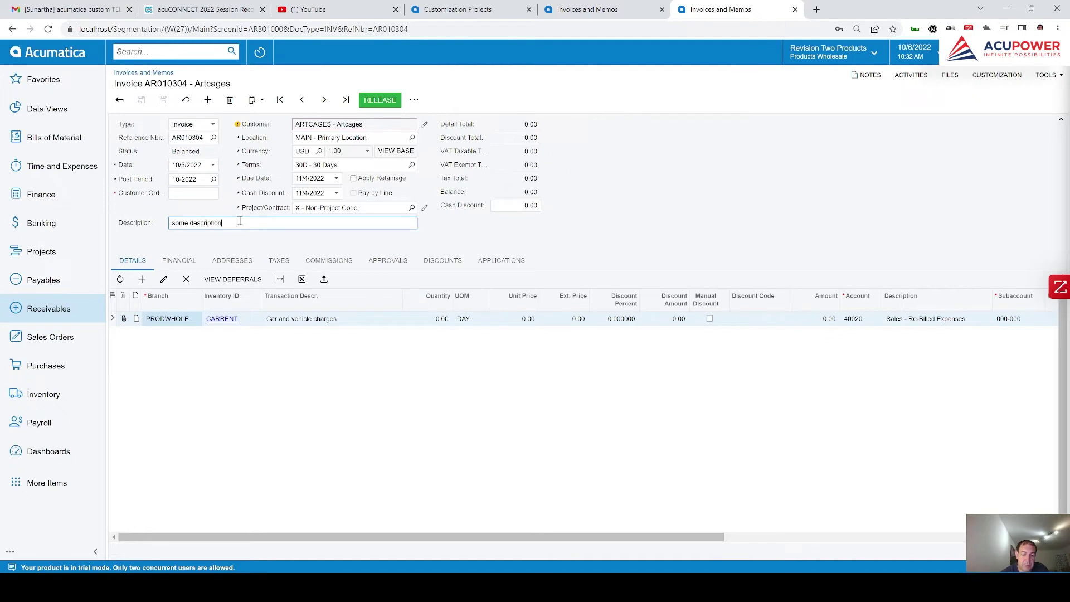
pyautogui.write('o')
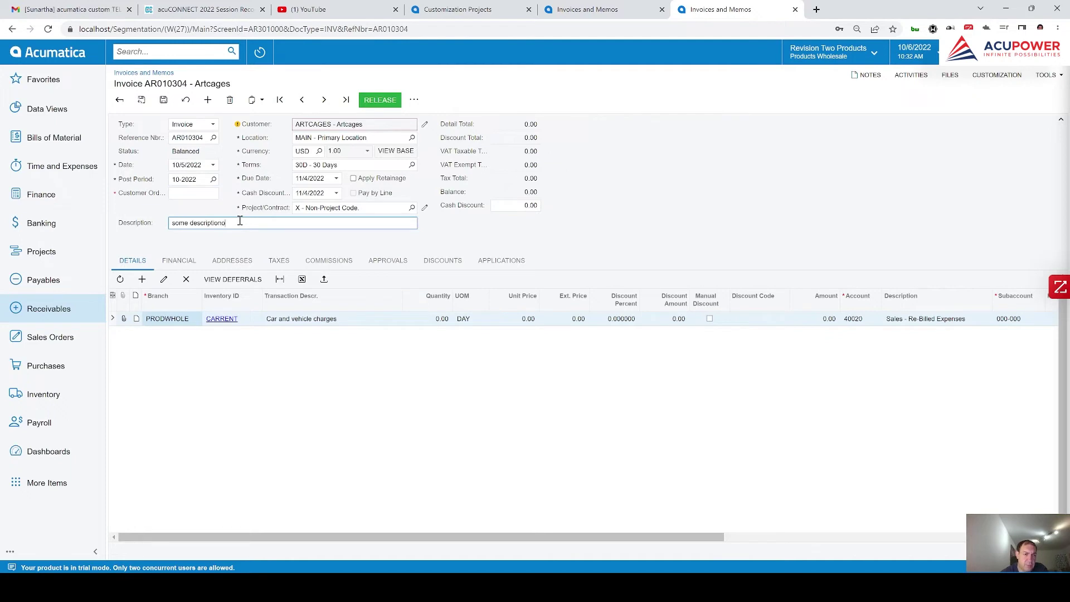
pyautogui.click(166, 101)
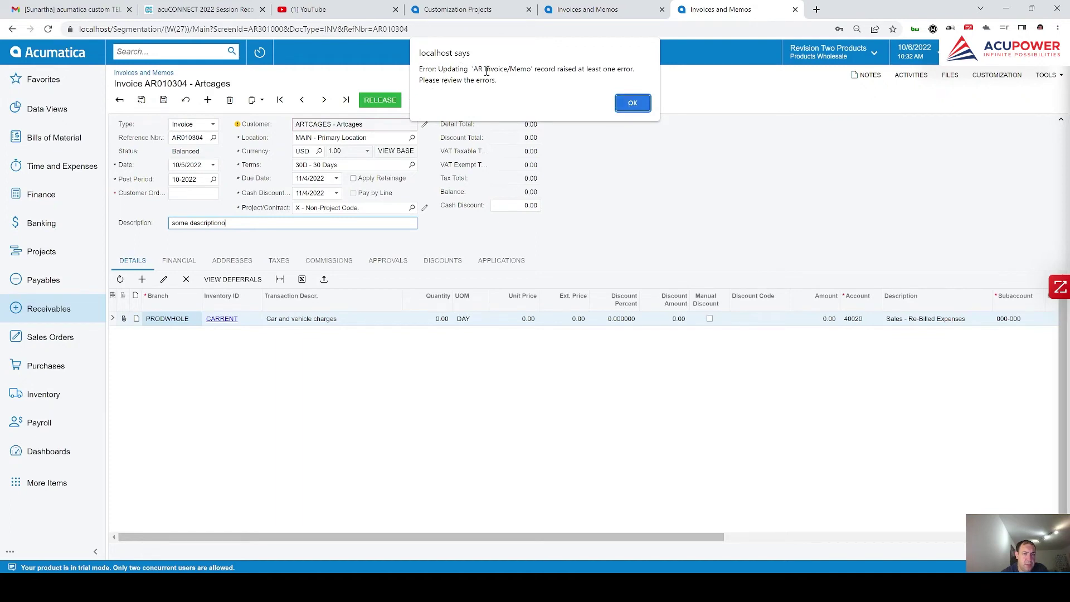
pyautogui.click(630, 105)
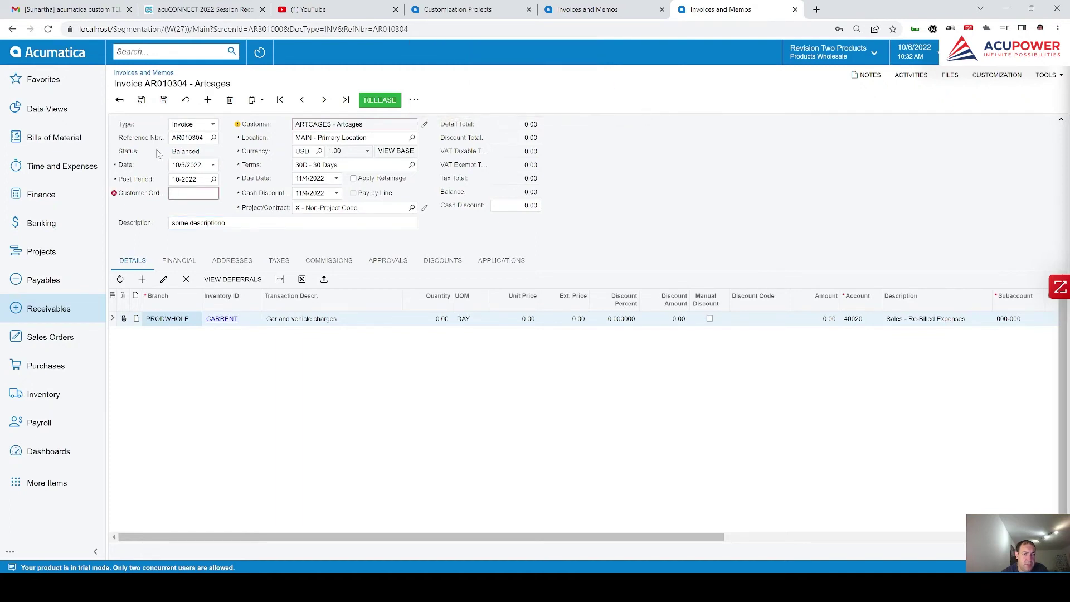
# Check the Customer Ord. marker, then switch to the Customization Project Editor via Task View
pyautogui.moveTo(116, 194)
pyautogui.press('super+Tab')
pyautogui.click(520, 136)
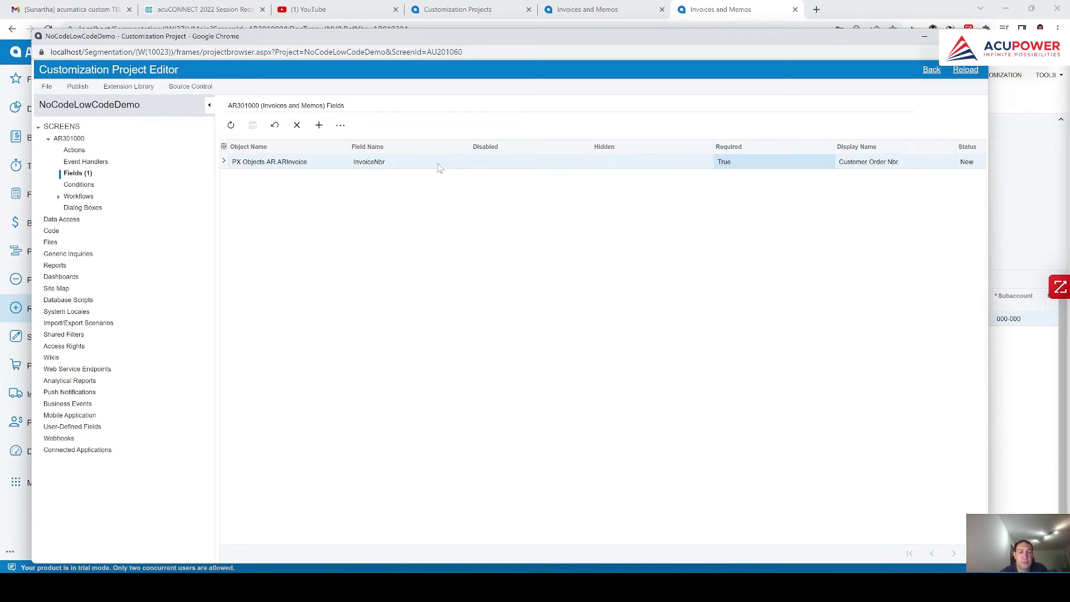
# Clear InvoiceNbr's Required value, leaving Disabled and Hidden unset
pyautogui.click(511, 167)
pyautogui.click(513, 168)
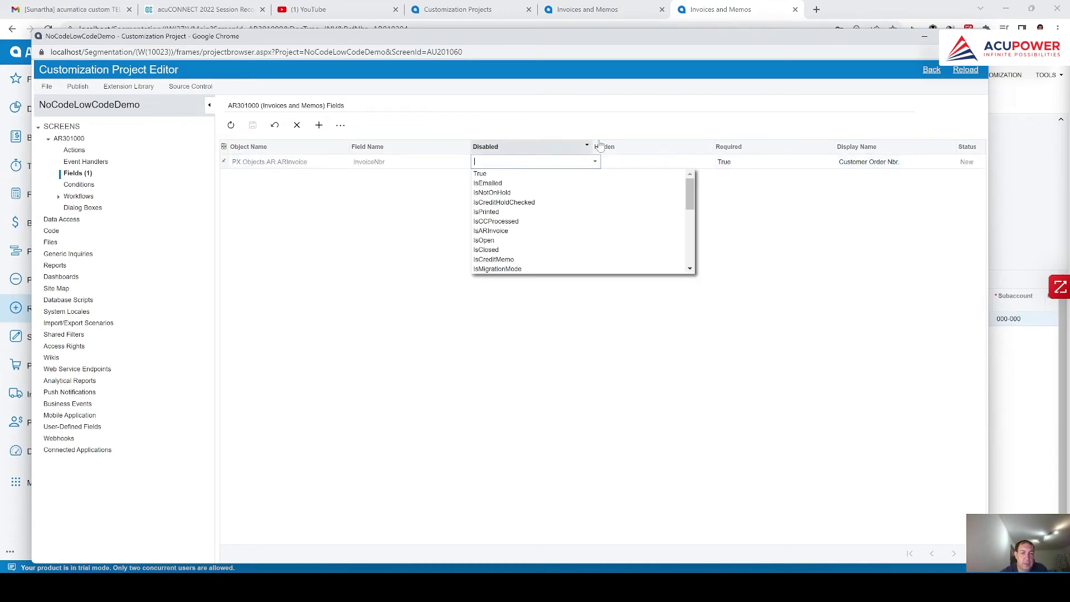
pyautogui.click(657, 161)
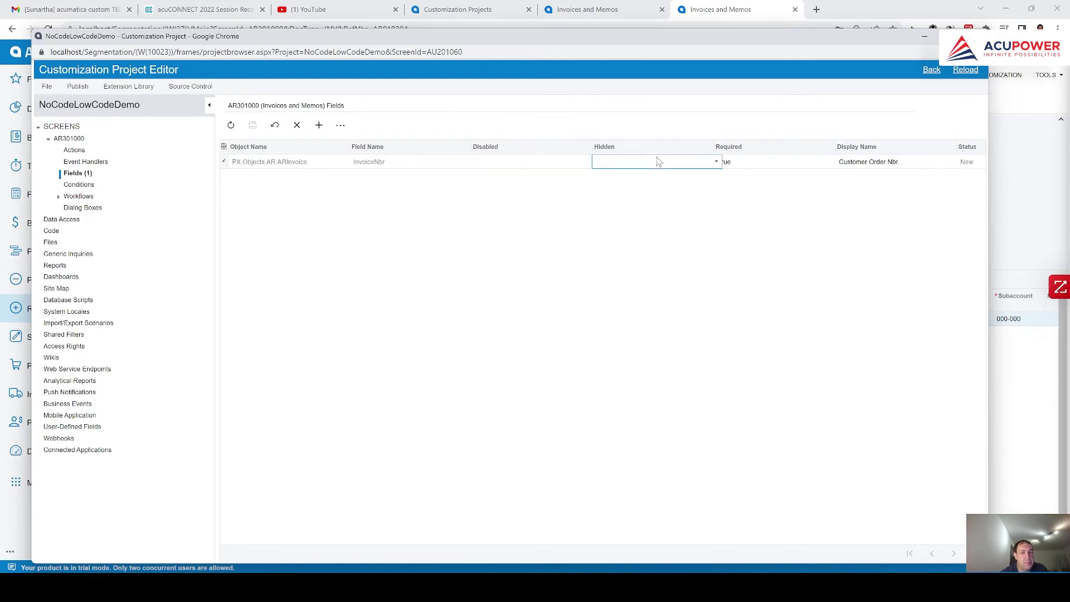
pyautogui.click(767, 174)
pyautogui.click(755, 167)
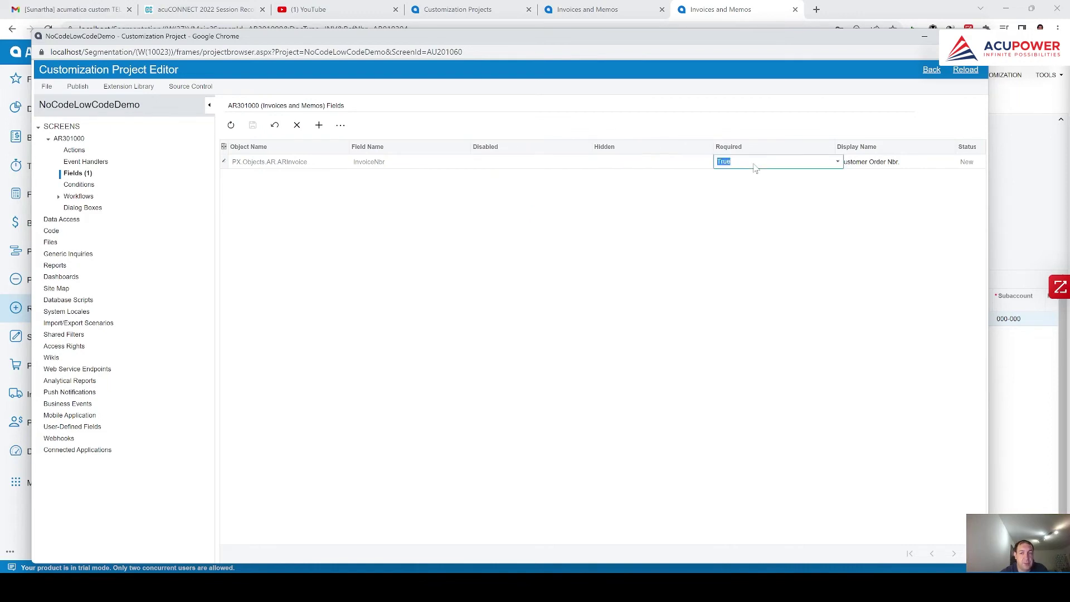
pyautogui.press('BackSpace')
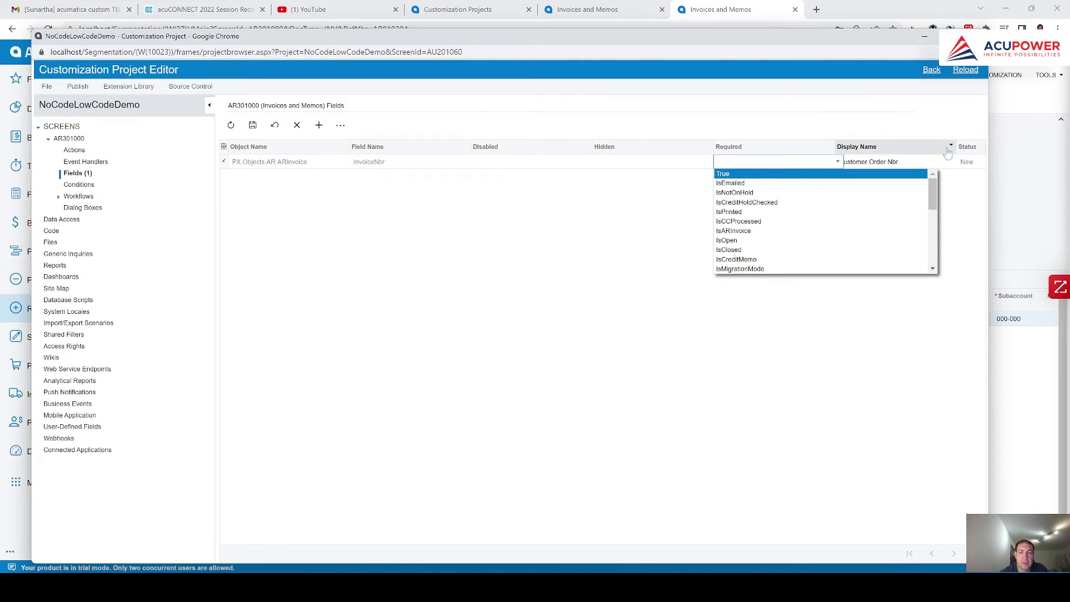
# Change InvoiceNbr's display name to 'Customer Ord.' and save the project
pyautogui.click(923, 160)
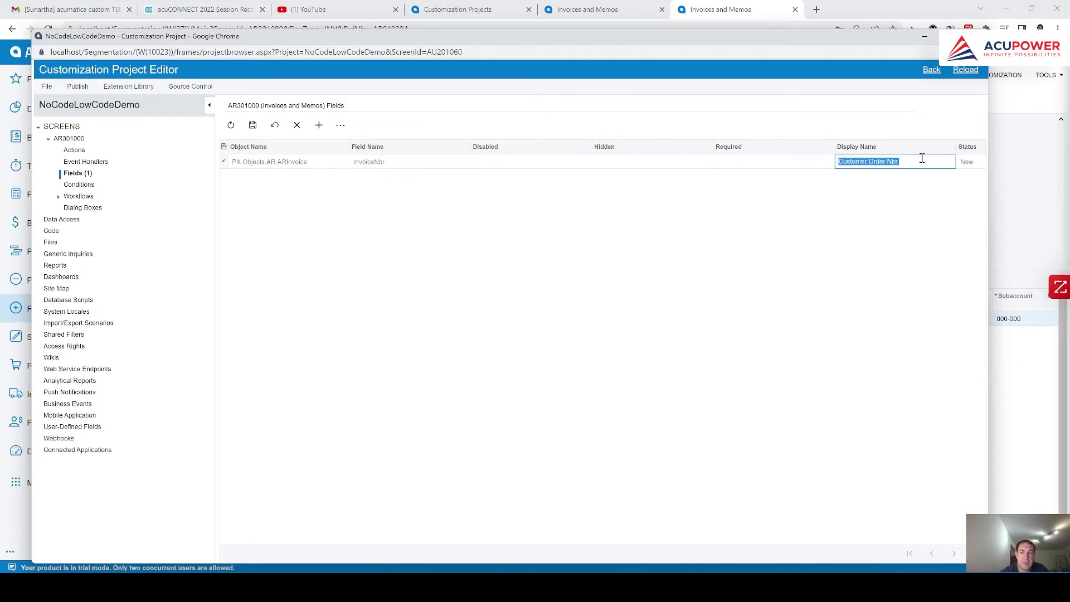
pyautogui.click(922, 160)
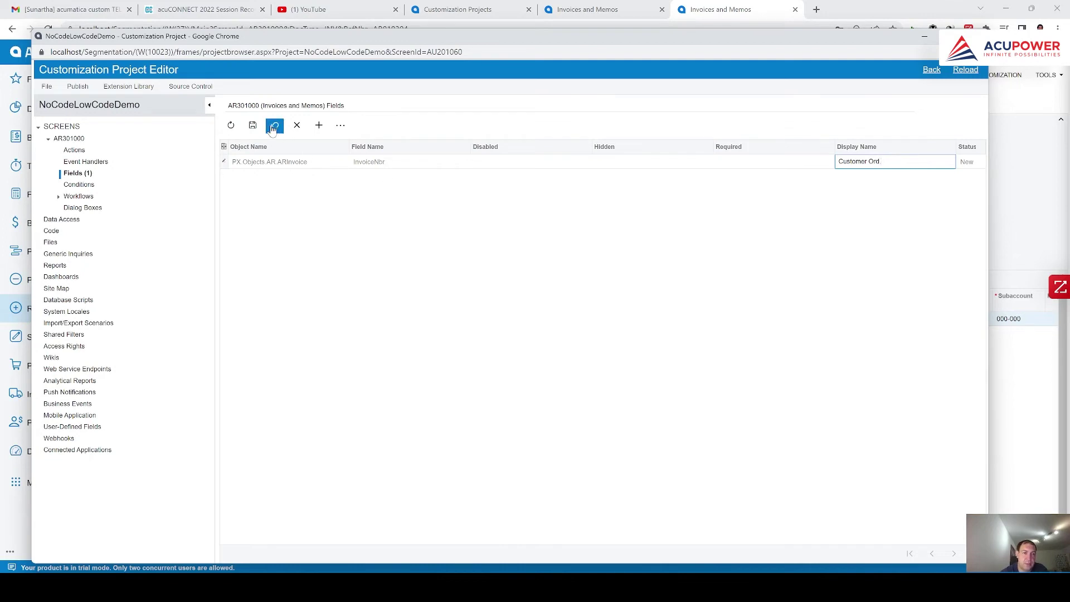
pyautogui.click(254, 124)
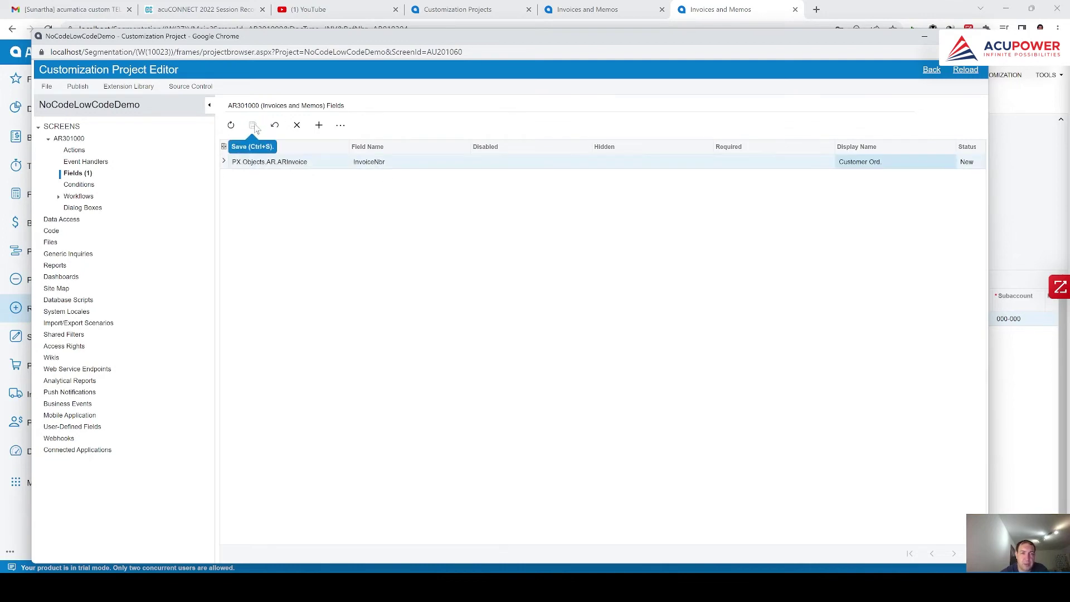
# Publish the NoCodeLowCodeDemo project, close the compilation pane, and return to invoice AR010304
pyautogui.click(78, 89)
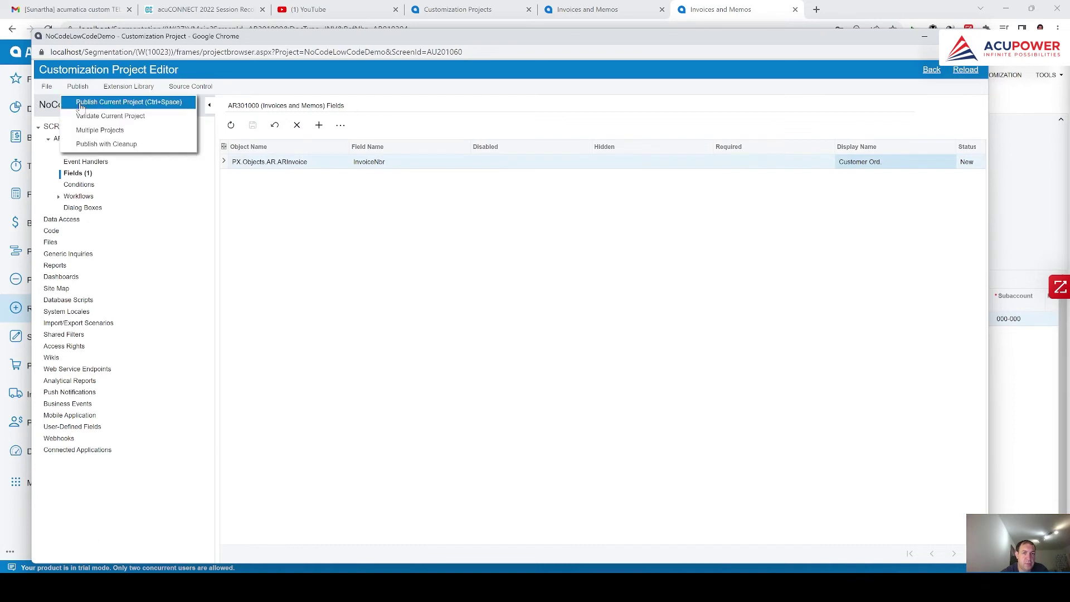
pyautogui.click(82, 102)
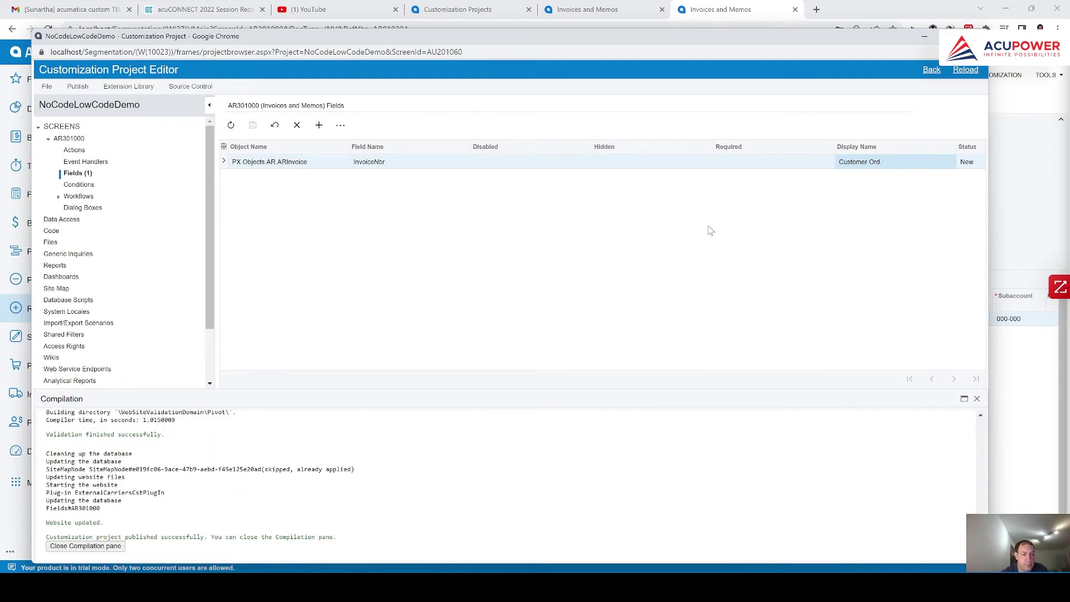
pyautogui.click(90, 549)
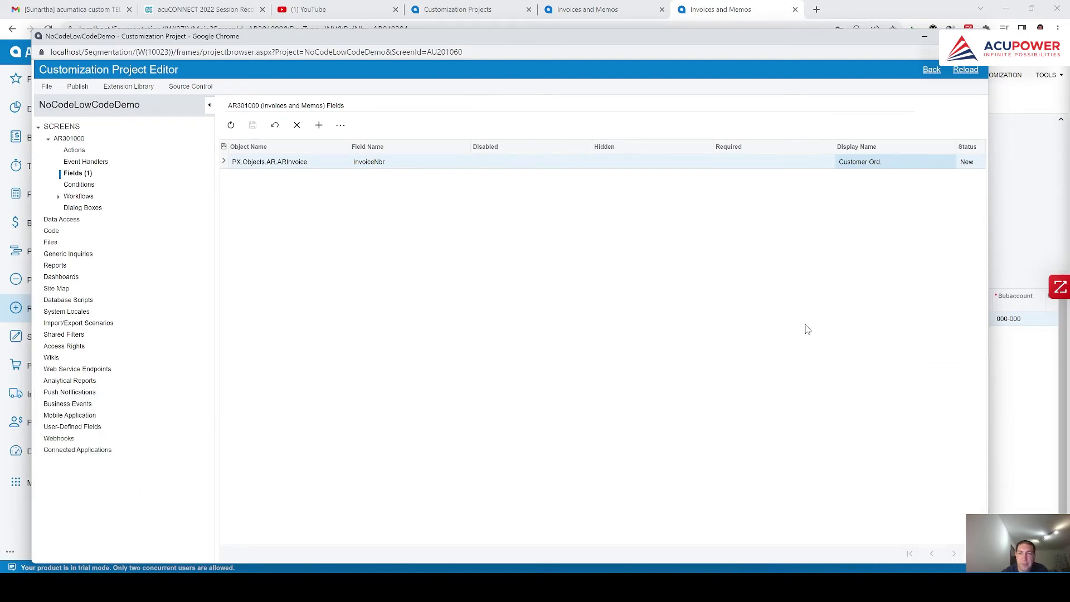
pyautogui.click(1018, 224)
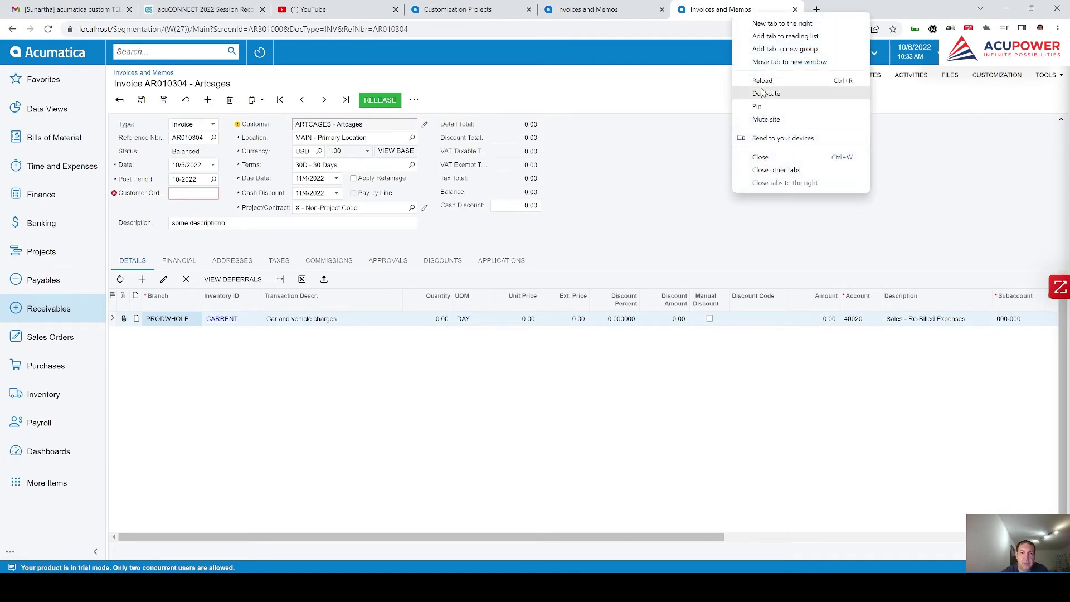
# Duplicate the tab to reload invoice AR010304 and confirm Customer Ord. is no longer required
pyautogui.click(764, 92)
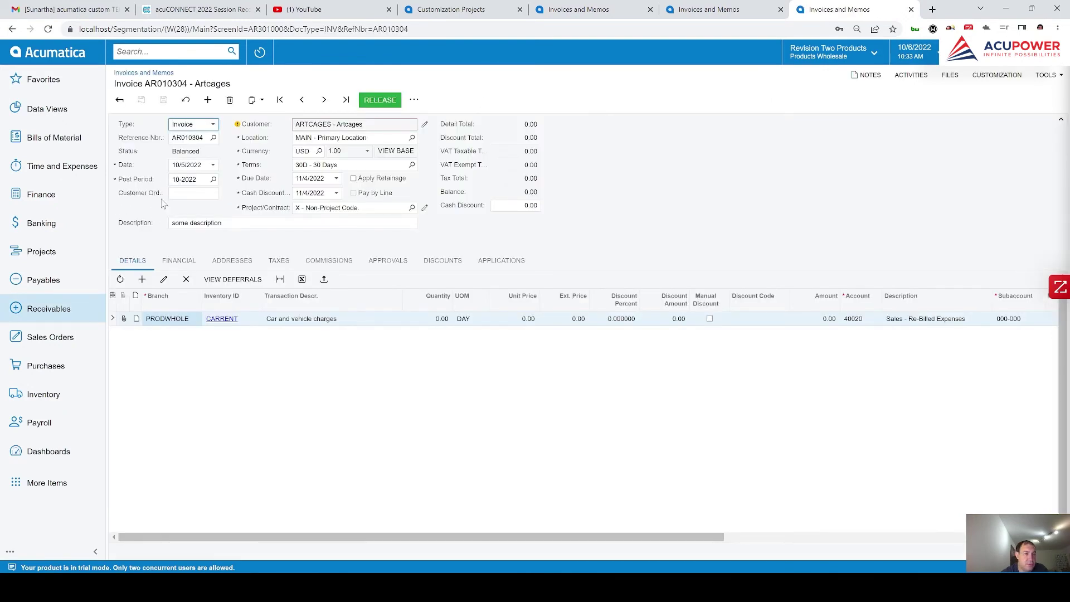
pyautogui.click(201, 198)
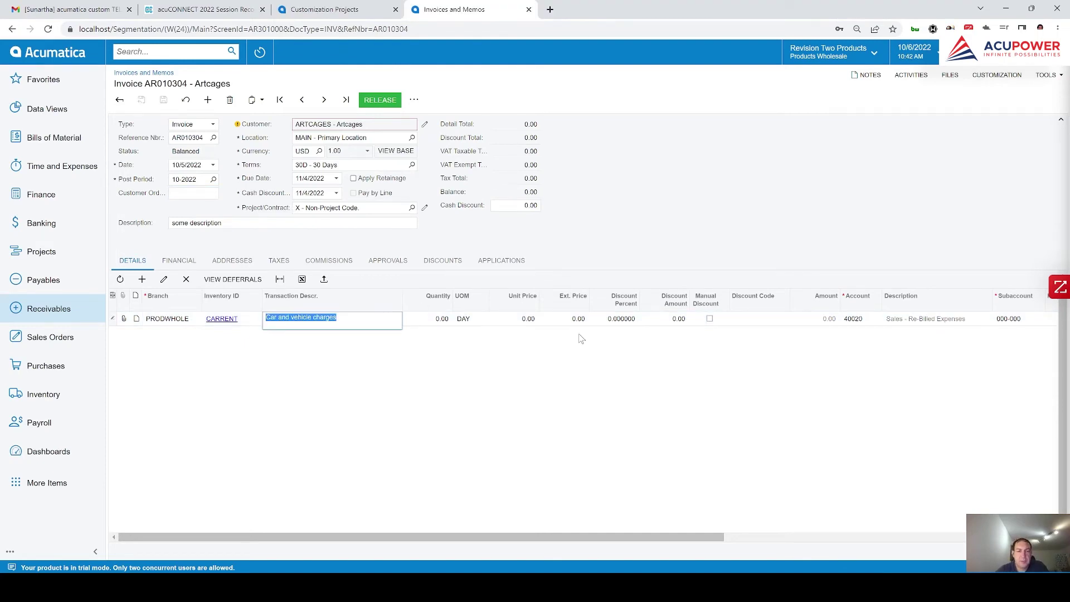
# Open the invoice's Financial section and try the Customer Tax Zone lookup
pyautogui.click(658, 245)
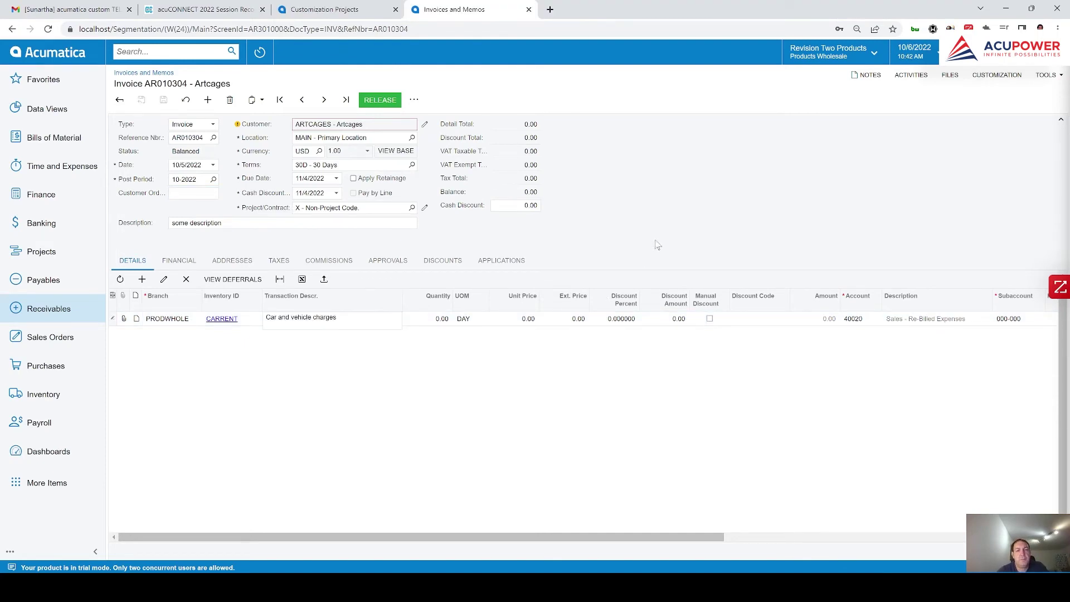
pyautogui.click(178, 260)
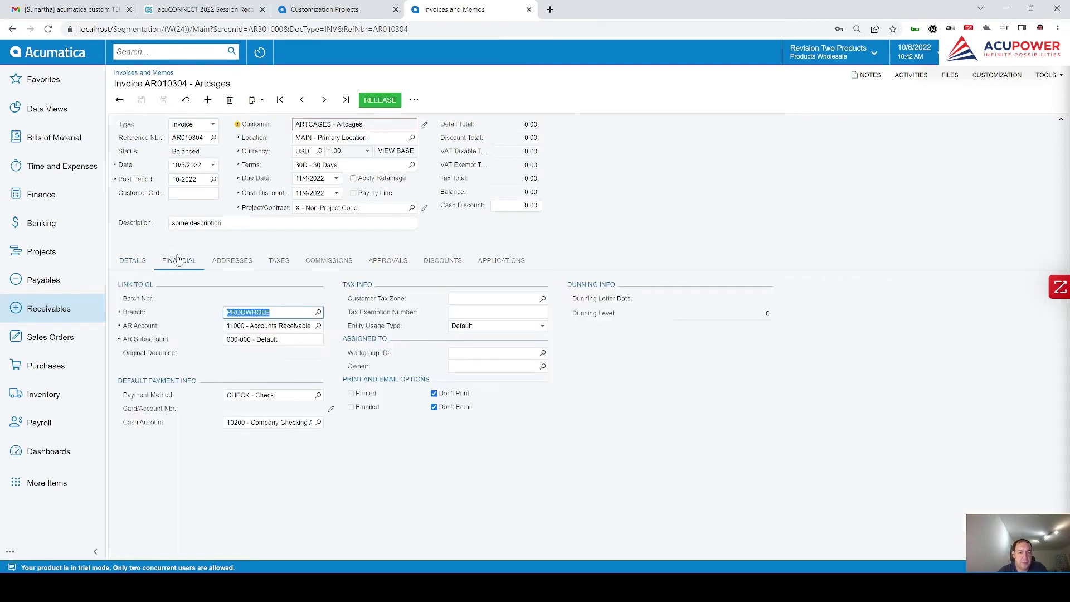
pyautogui.click(639, 417)
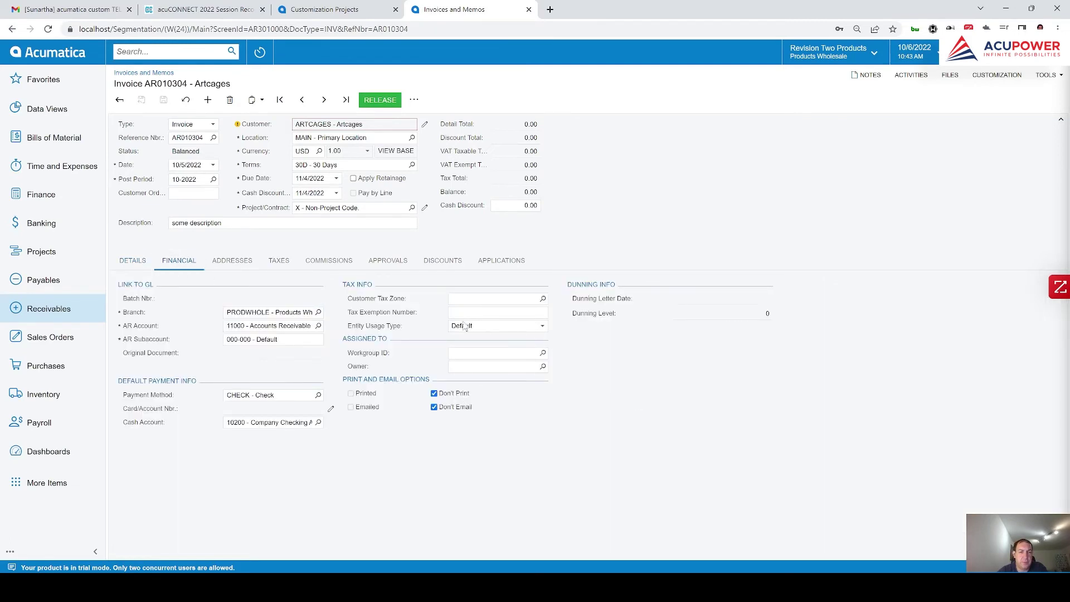
pyautogui.click(485, 300)
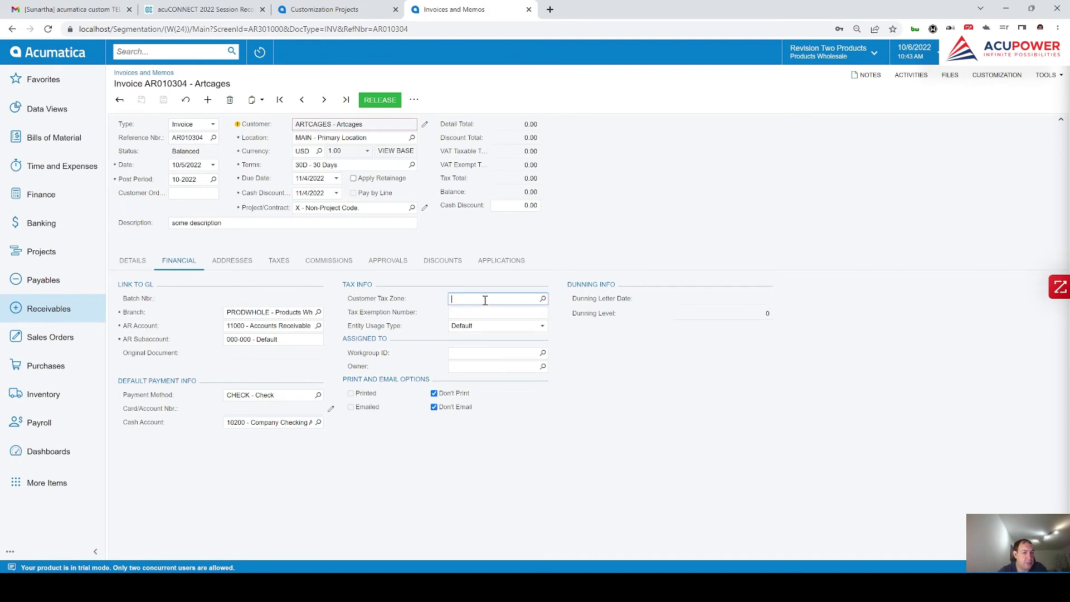
pyautogui.click(542, 300)
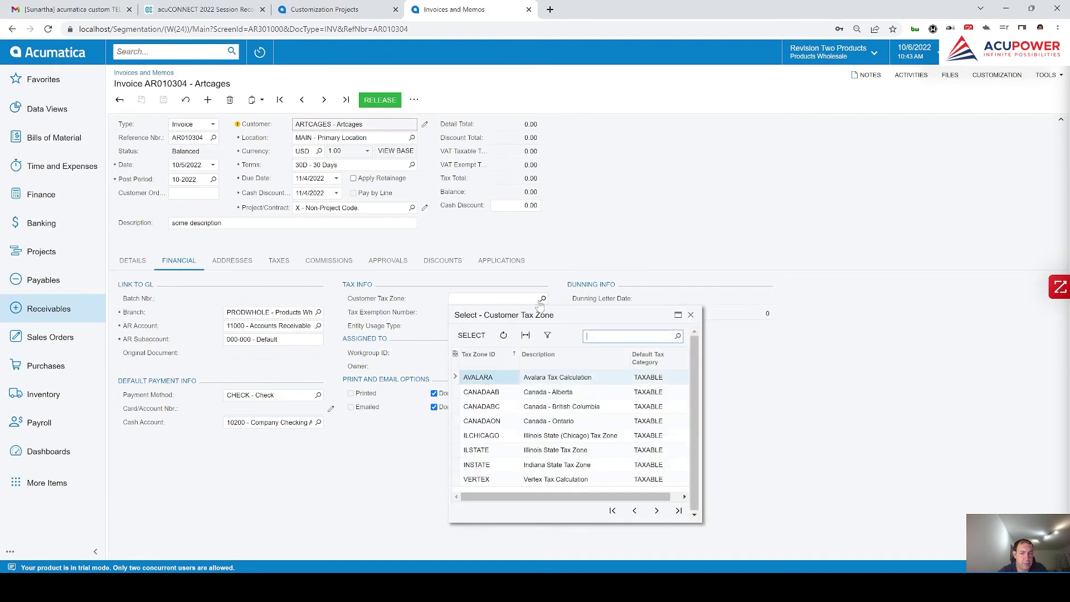
pyautogui.click(744, 216)
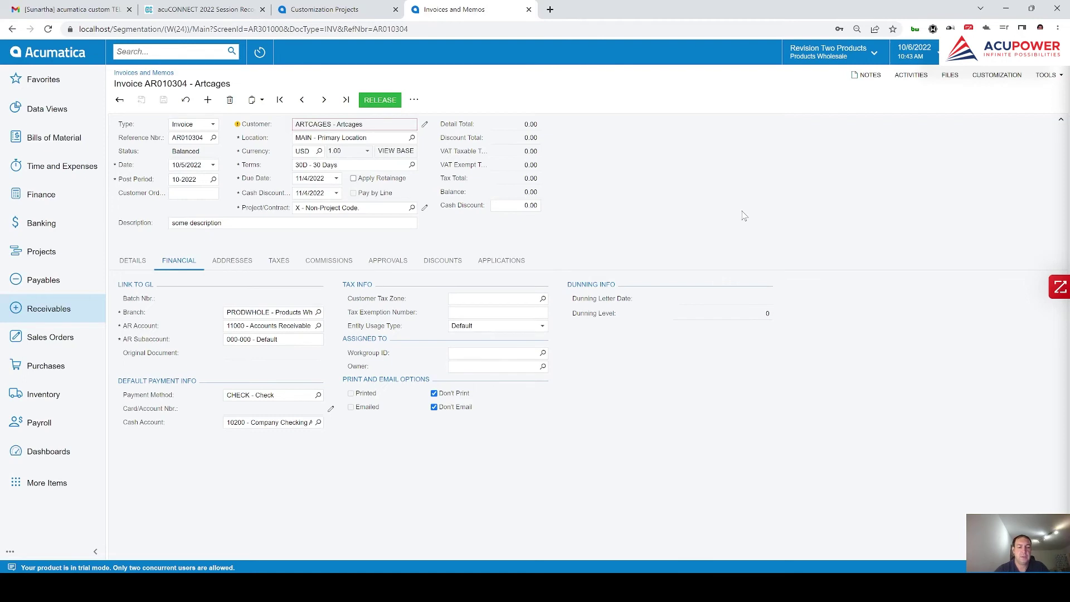
# Inspect Customer Tax Zone, noting field TaxZoneID, graph ARInvoiceEntry and view CurrentDocument
pyautogui.click(998, 75)
pyautogui.click(987, 108)
pyautogui.click(514, 301)
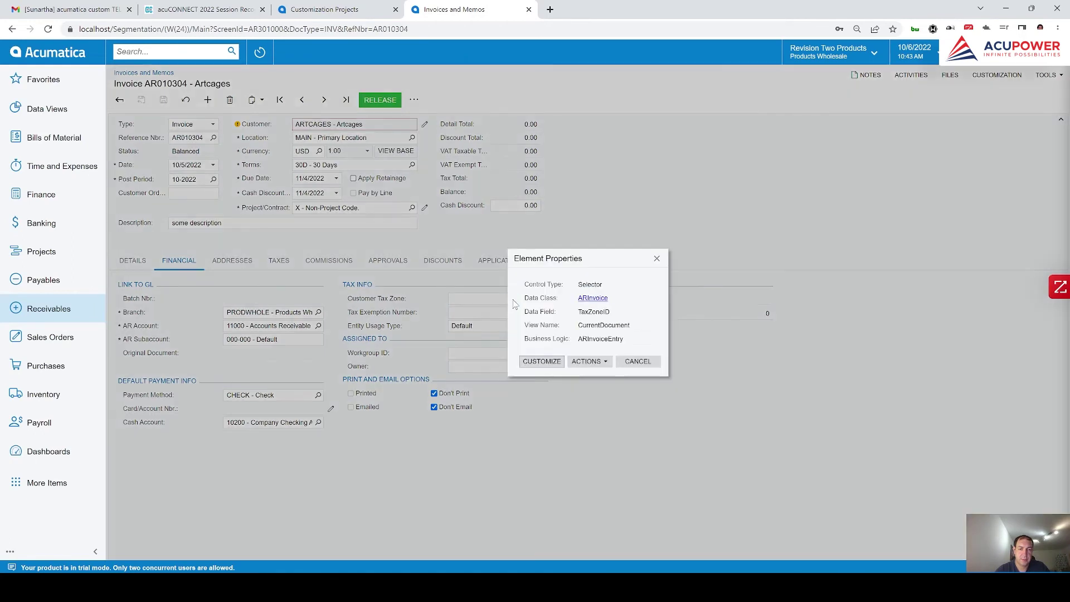
pyautogui.doubleClick(592, 311)
pyautogui.doubleClick(602, 338)
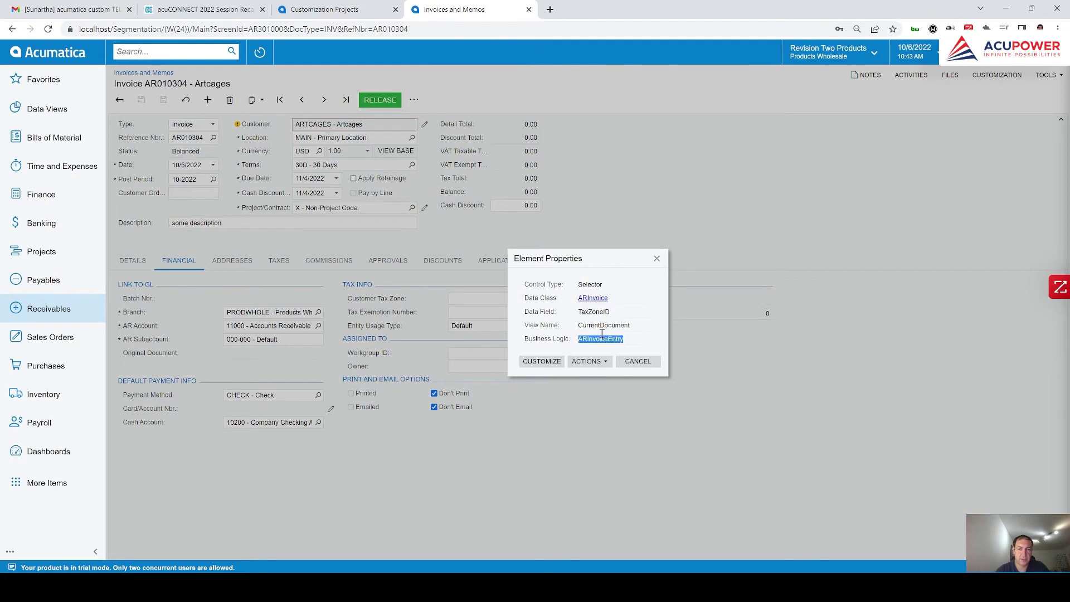
pyautogui.moveTo(578, 326)
pyautogui.mouseDown()
pyautogui.moveTo(631, 325)
pyautogui.moveTo(599, 331)
pyautogui.mouseUp()
# Start adding a field and choose the CurrentDocument (Financial -> Link to GL) container
pyautogui.hotkey('alt', 'Tab')
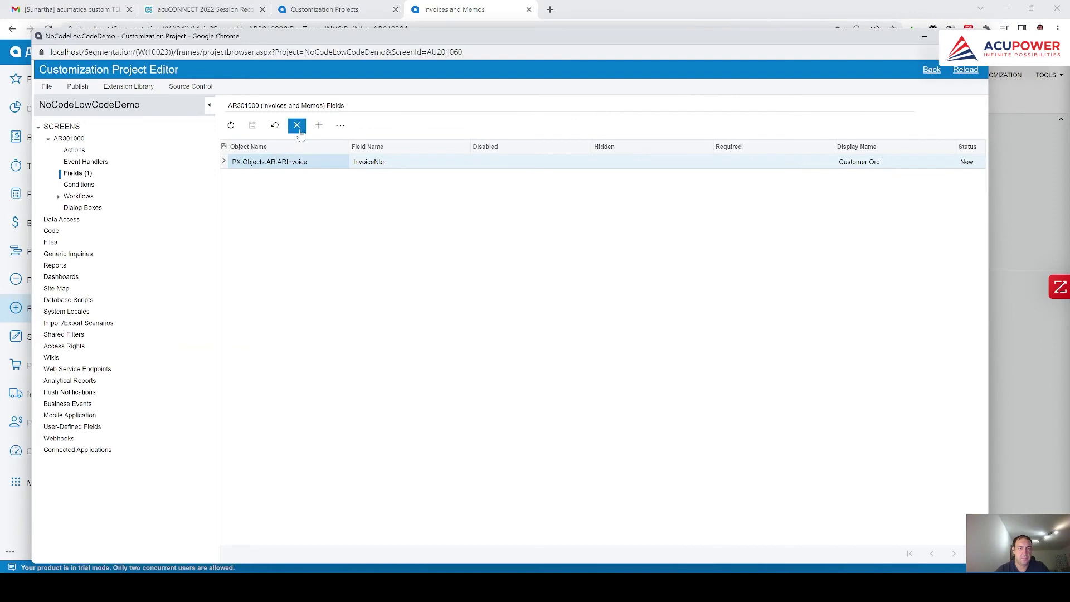
pyautogui.click(317, 126)
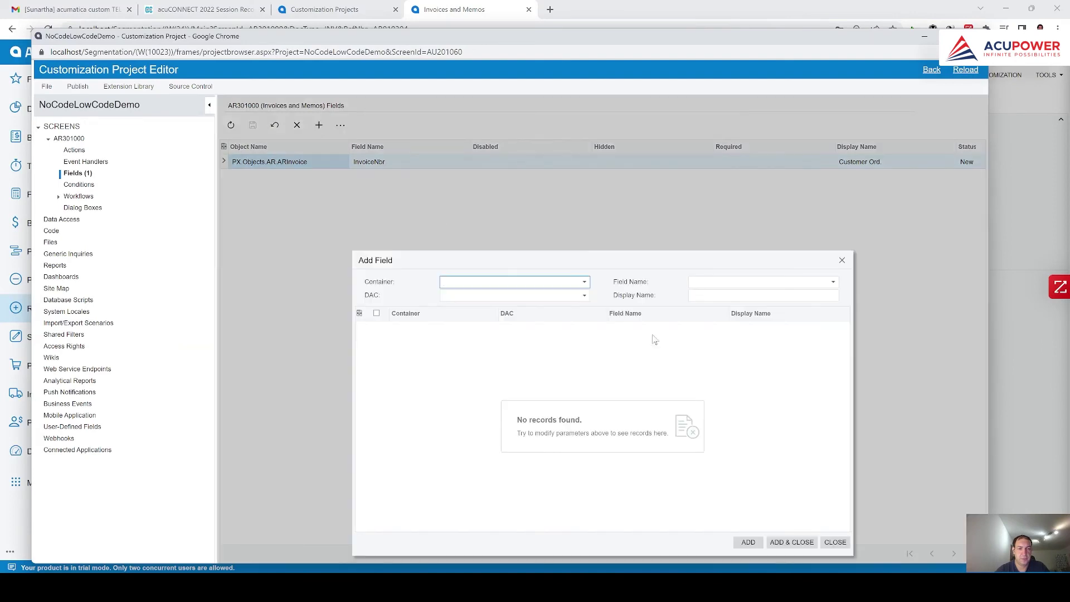
pyautogui.click(585, 282)
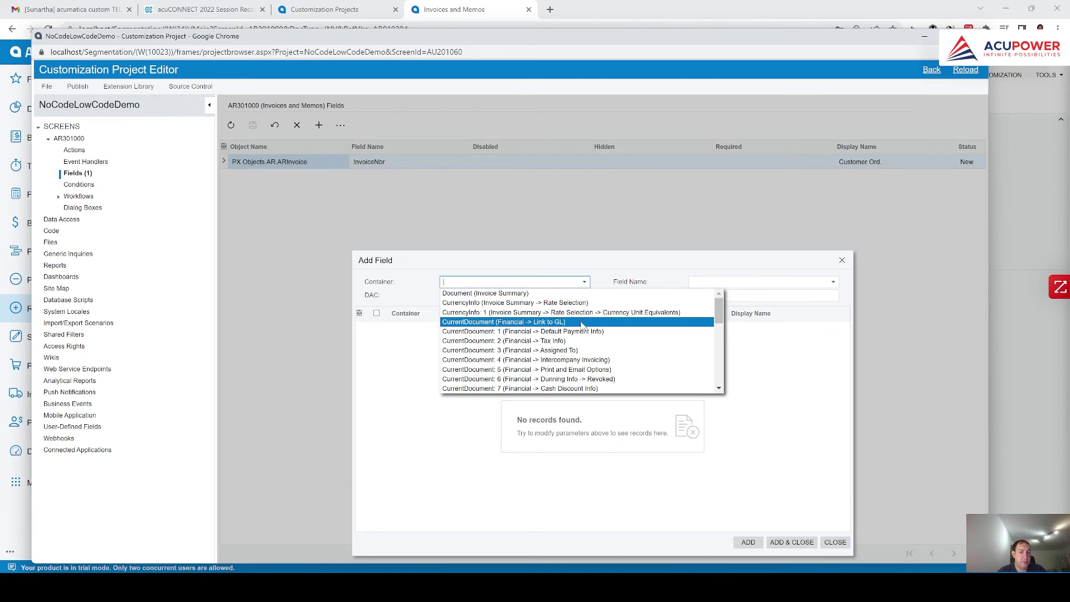
pyautogui.hotkey('alt', 'Tab')
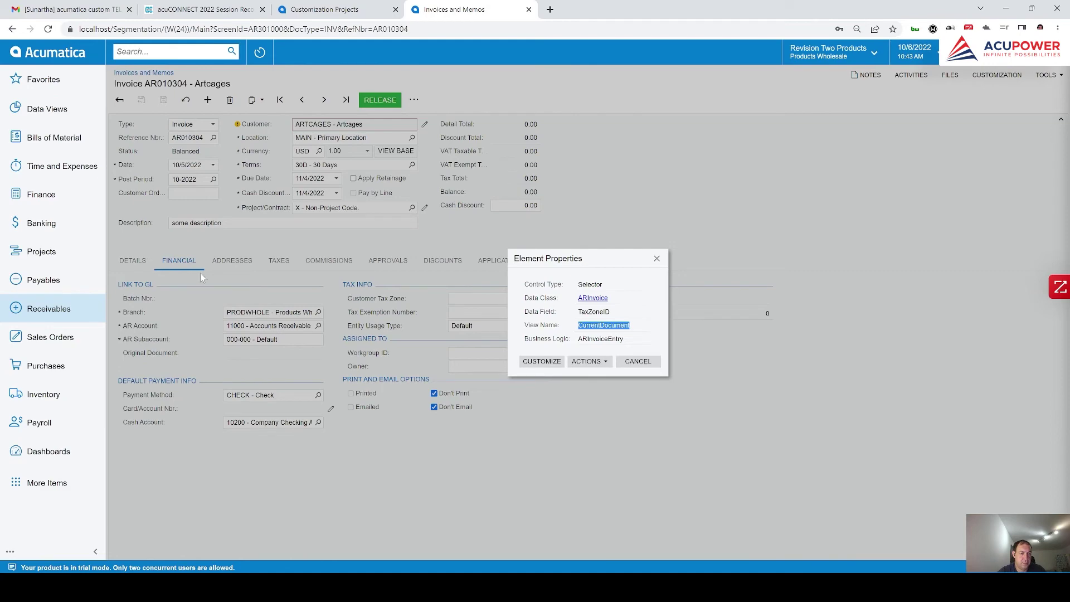
pyautogui.hotkey('alt', 'Tab')
pyautogui.click(526, 282)
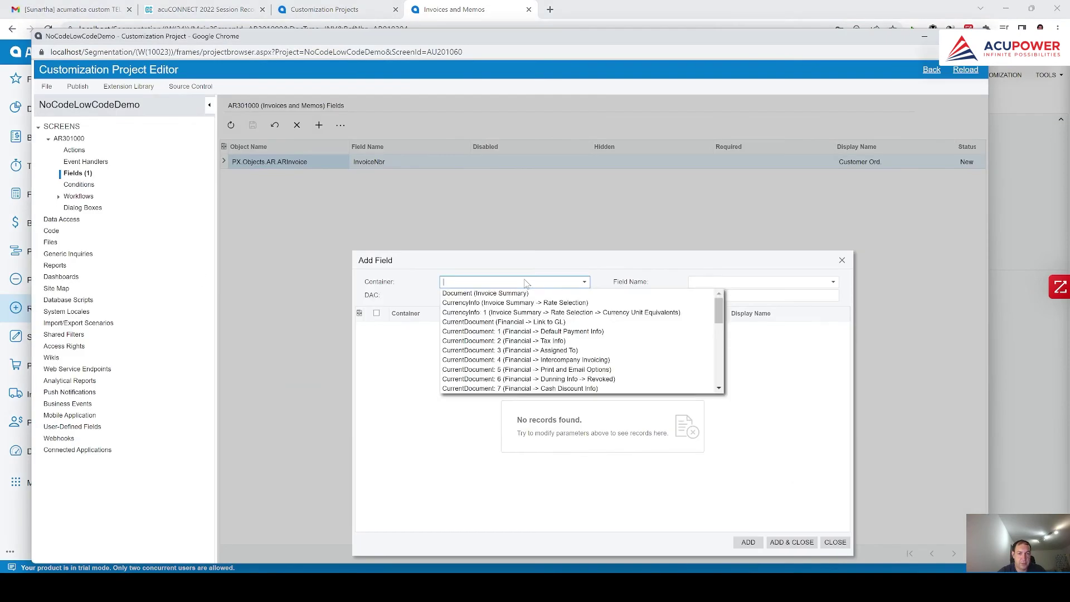
pyautogui.click(538, 323)
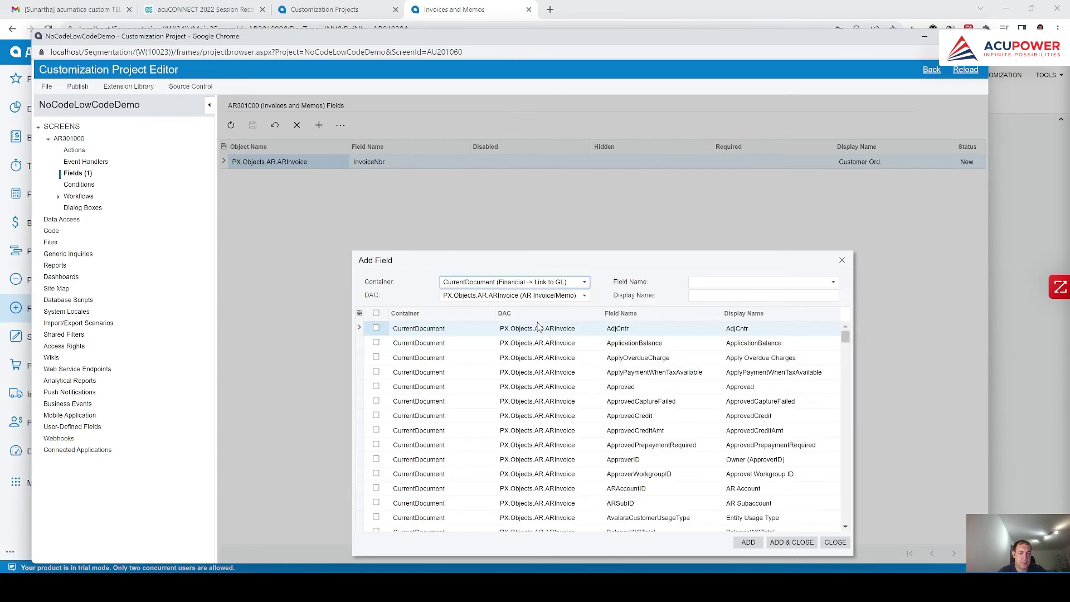
# Select TaxZoneID in Field Name, tick its row, and add it to the customization
pyautogui.click(726, 288)
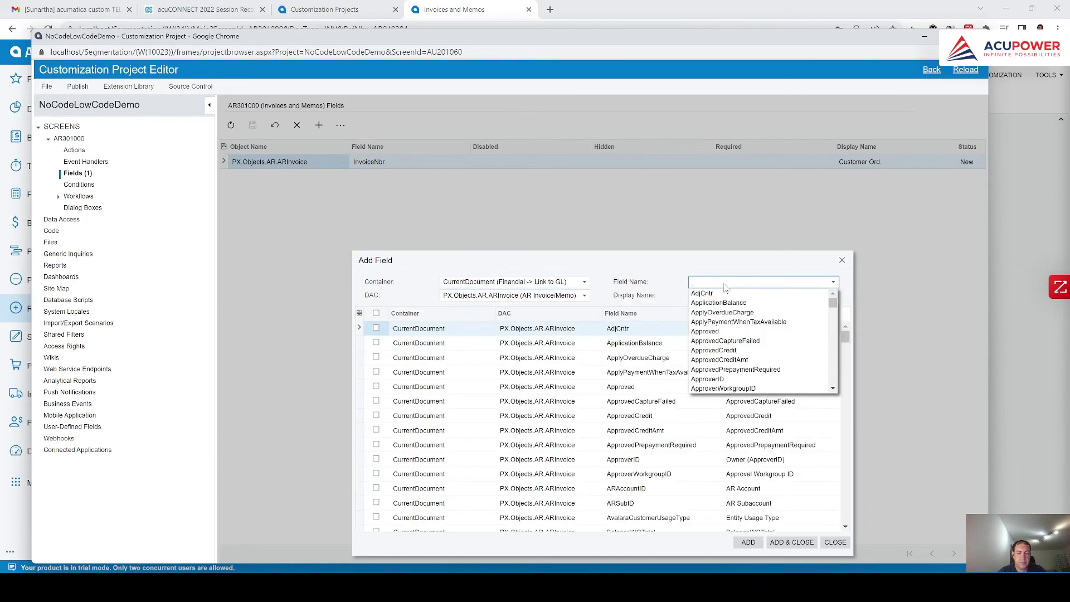
pyautogui.write('TaxZoneID')
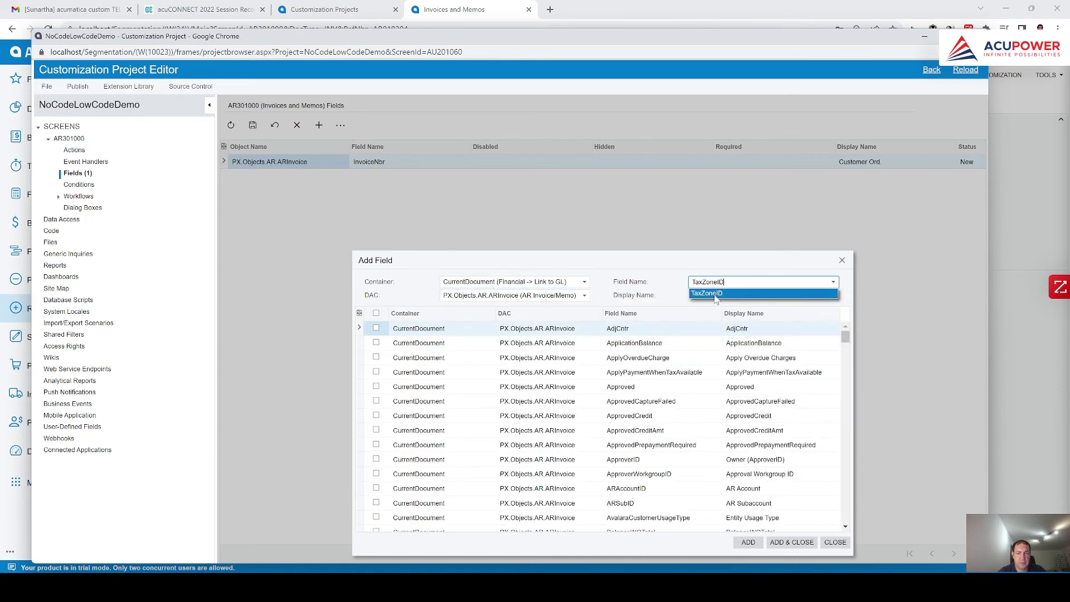
pyautogui.click(716, 294)
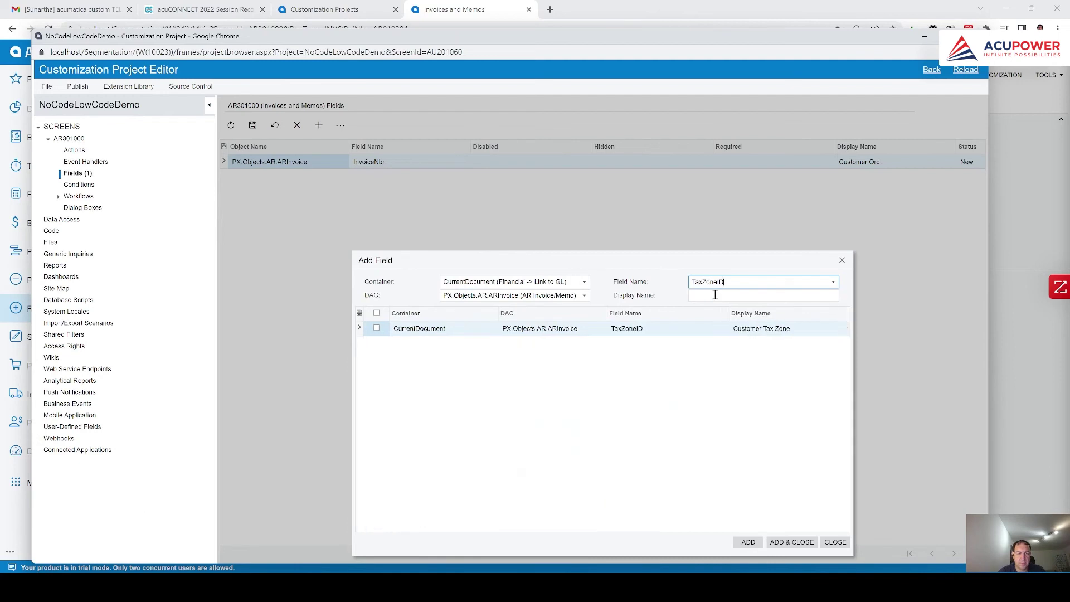
pyautogui.click(376, 329)
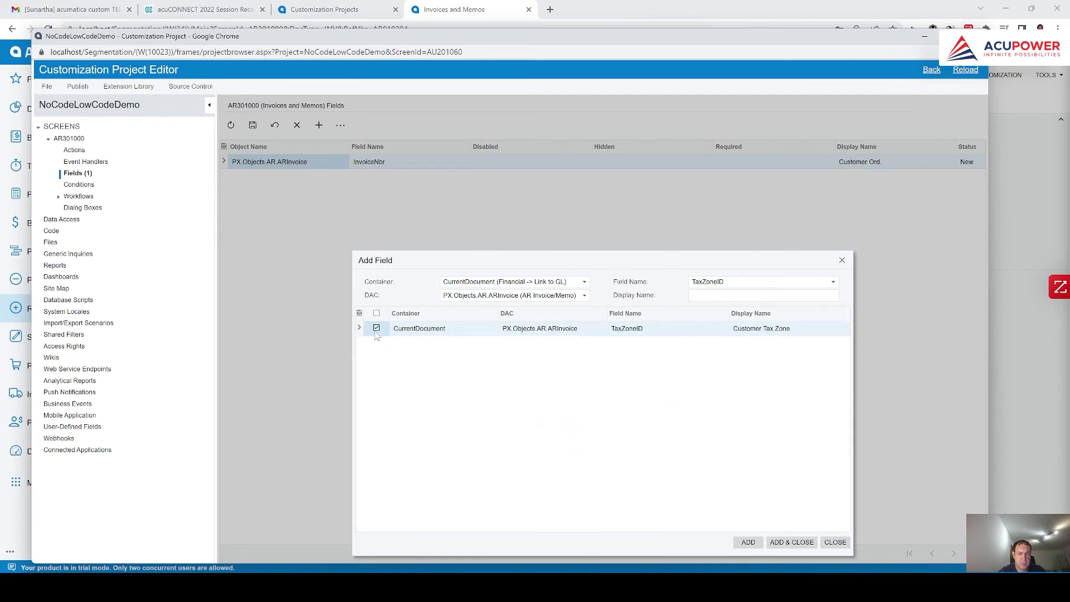
pyautogui.click(778, 547)
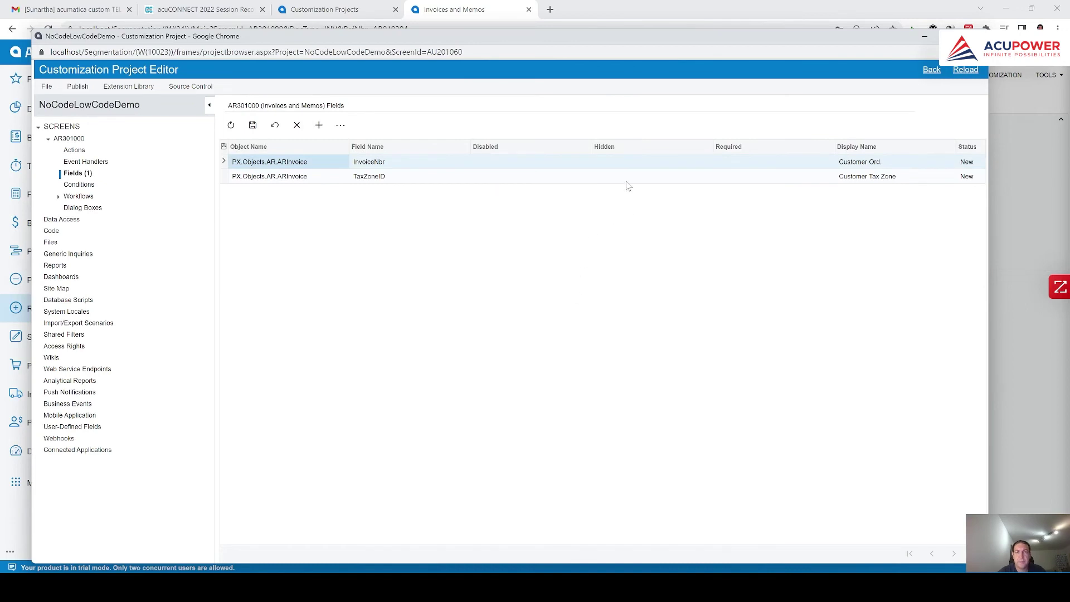
# Set TaxZoneID's Disabled condition to True and save the customization project
pyautogui.click(500, 177)
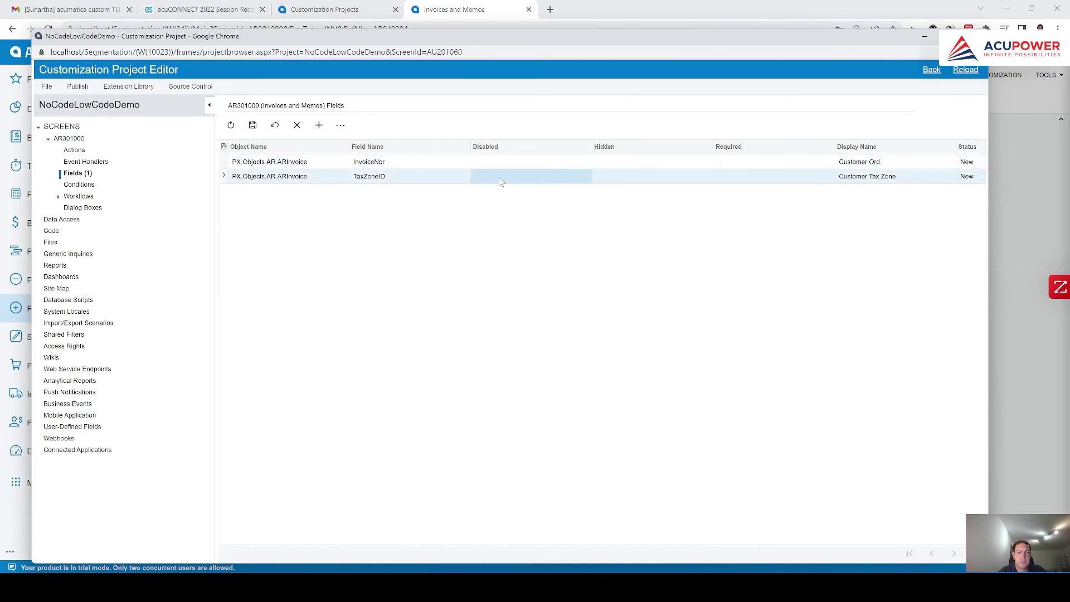
pyautogui.click(500, 182)
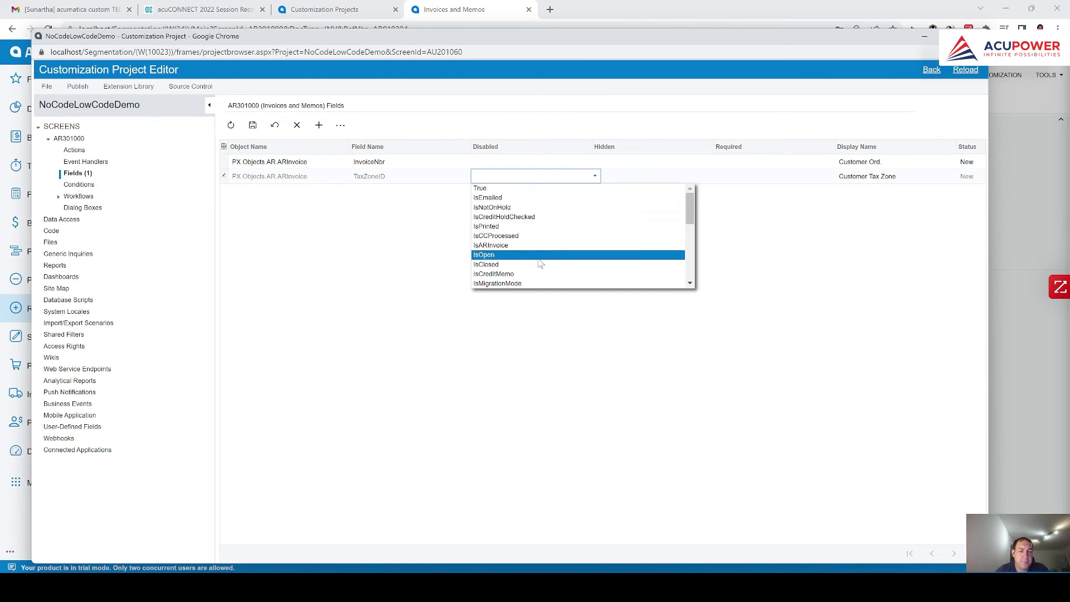
pyautogui.scroll(-8, 540, 263)
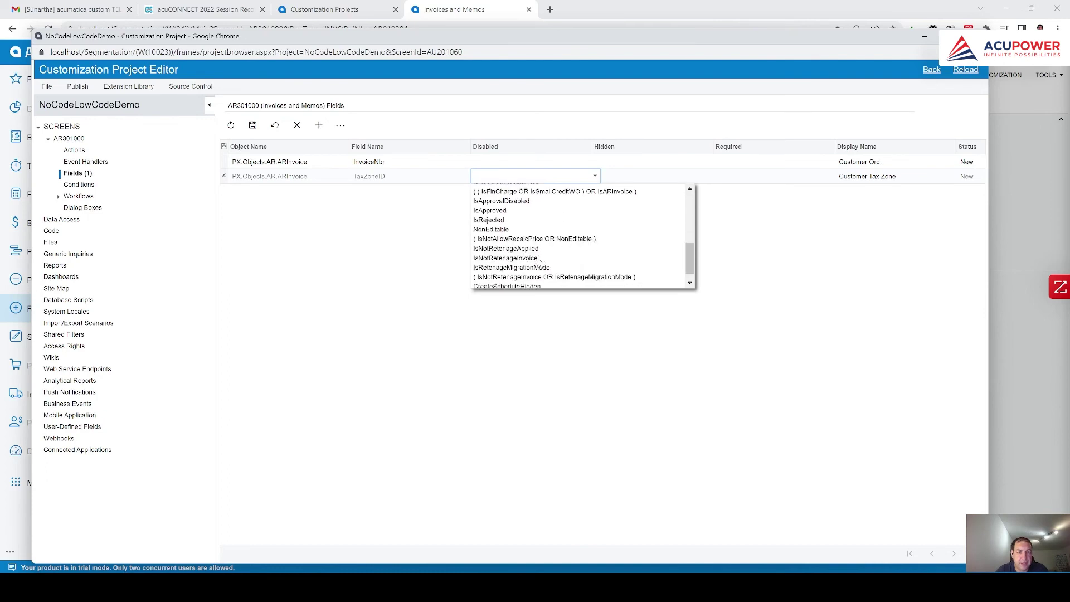
pyautogui.scroll(8, 540, 263)
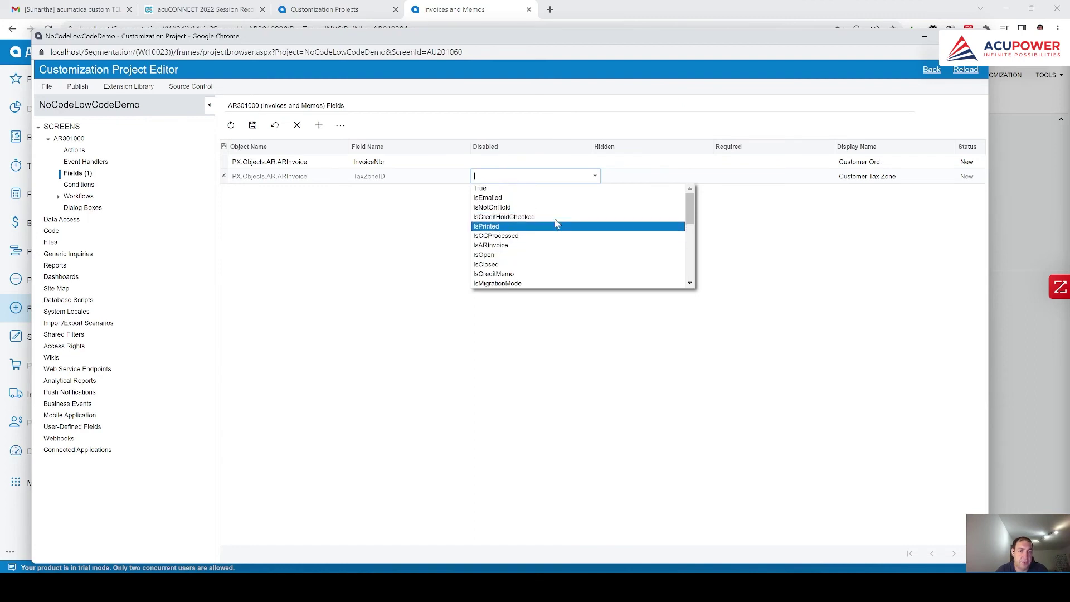
pyautogui.click(531, 190)
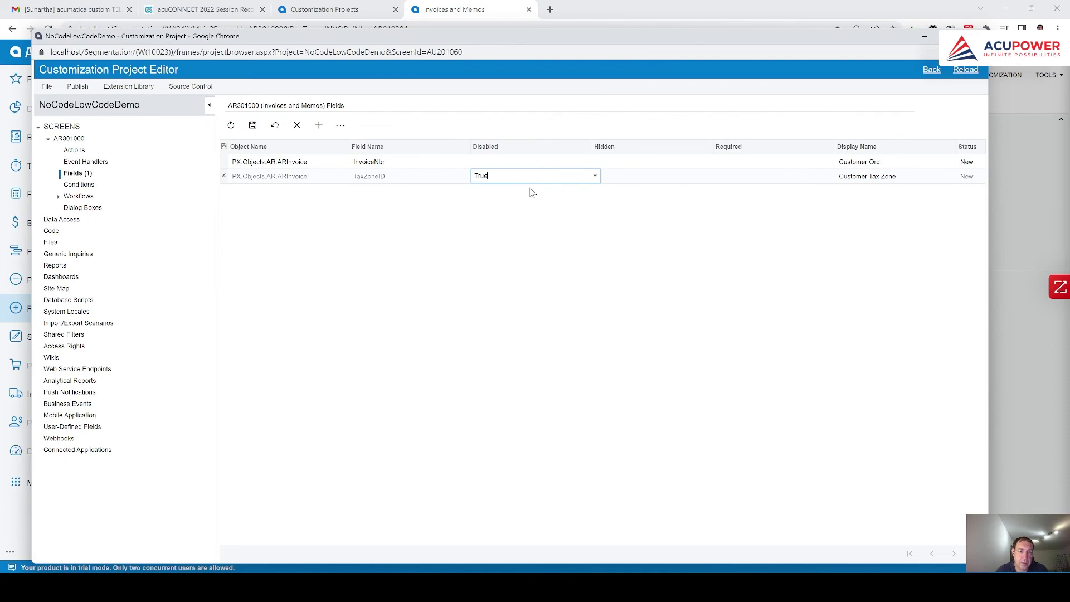
pyautogui.click(254, 125)
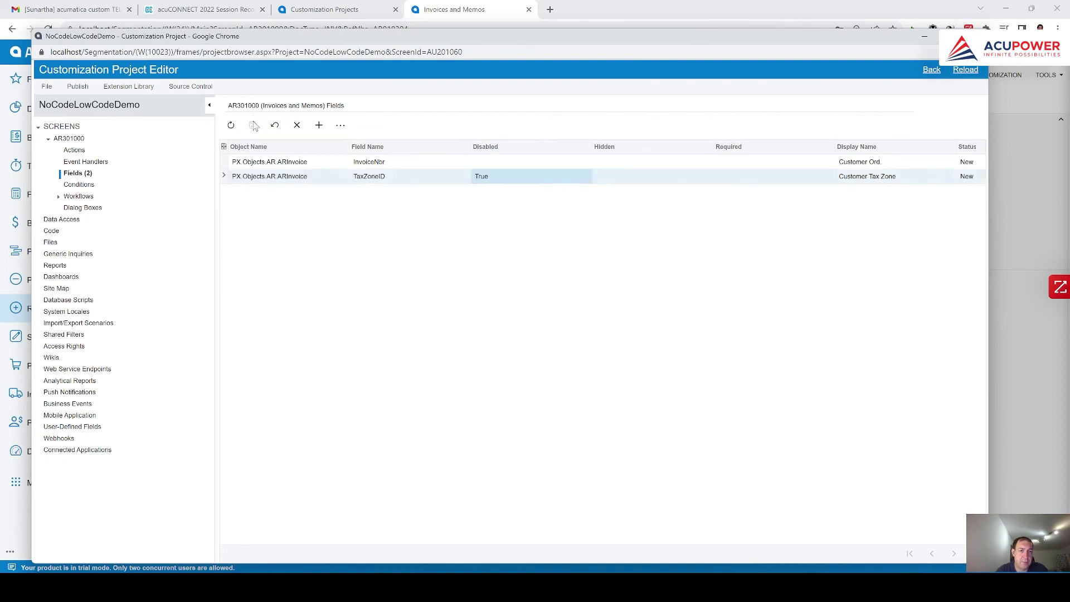
# Publish the NoCodeLowCodeDemo project again and close the compilation pane after success
pyautogui.click(78, 87)
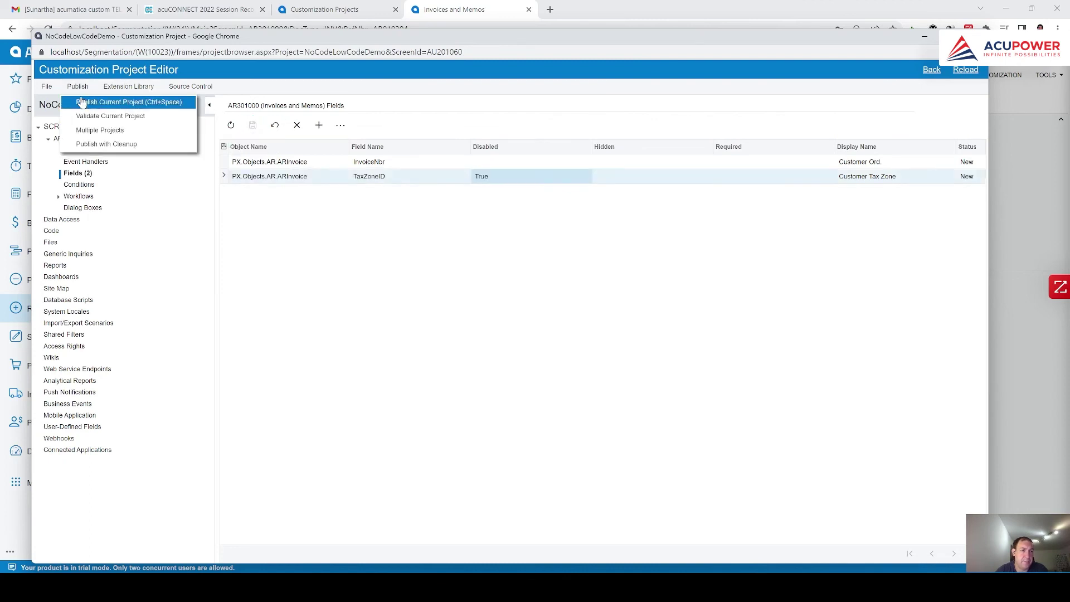
pyautogui.click(83, 102)
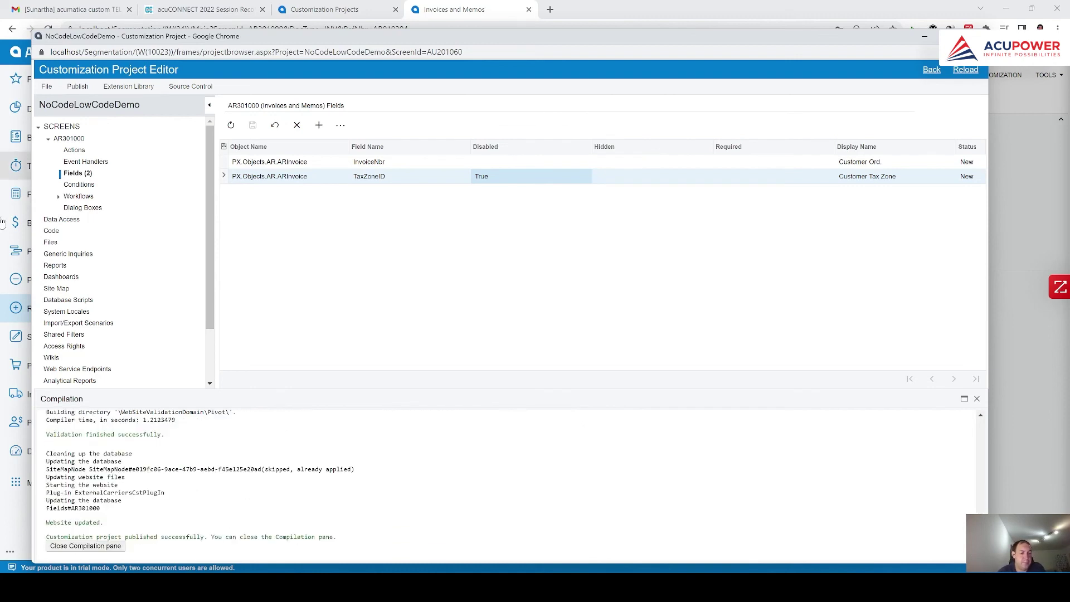
pyautogui.click(80, 548)
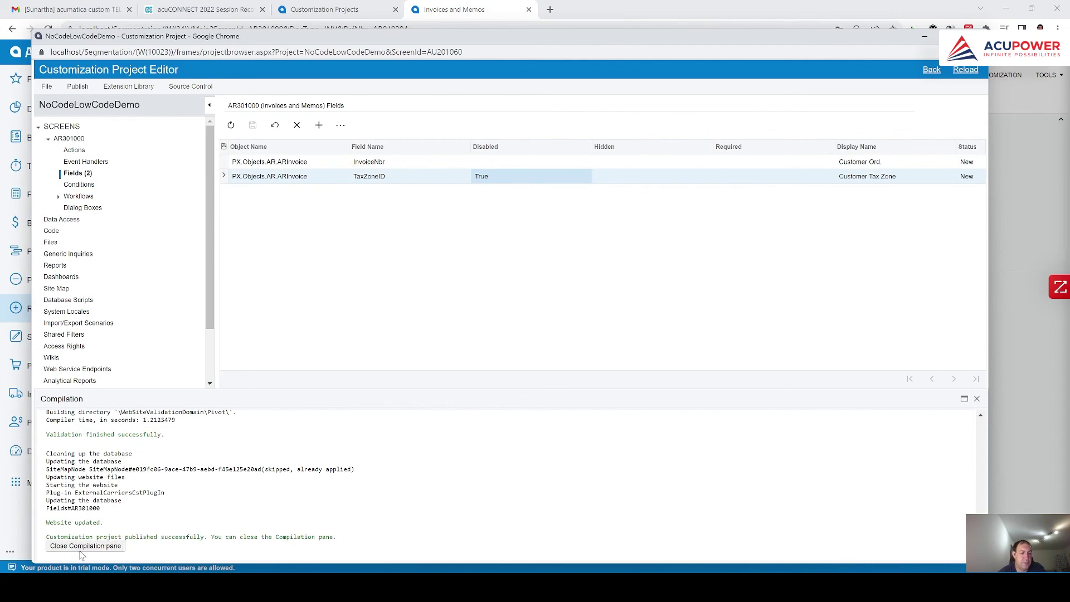
# Dismiss Element Properties on the invoice and duplicate the tab to reload AR010304
pyautogui.click(995, 198)
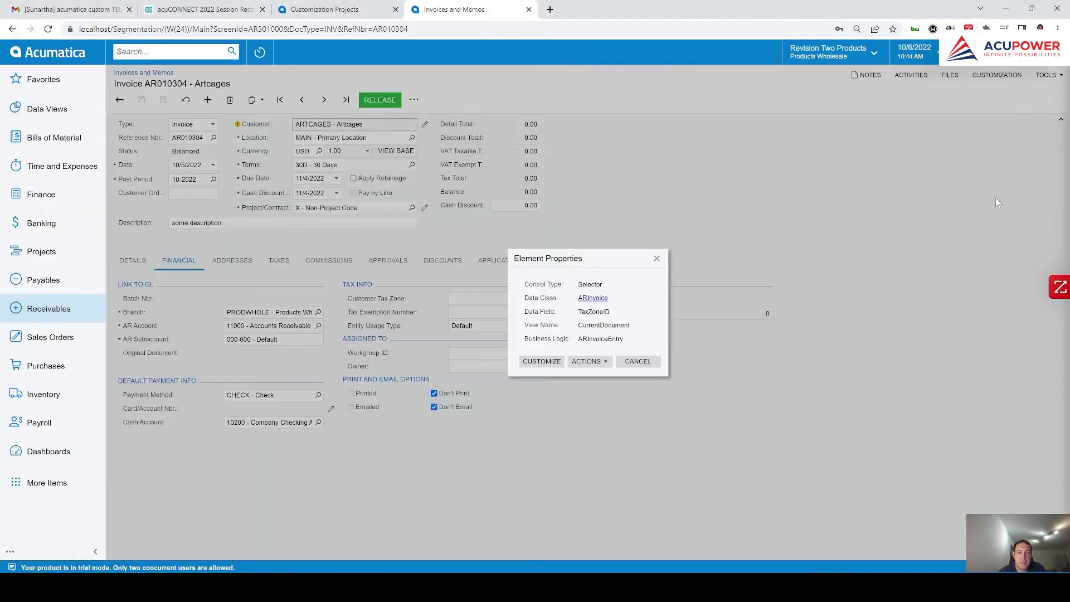
pyautogui.click(638, 361)
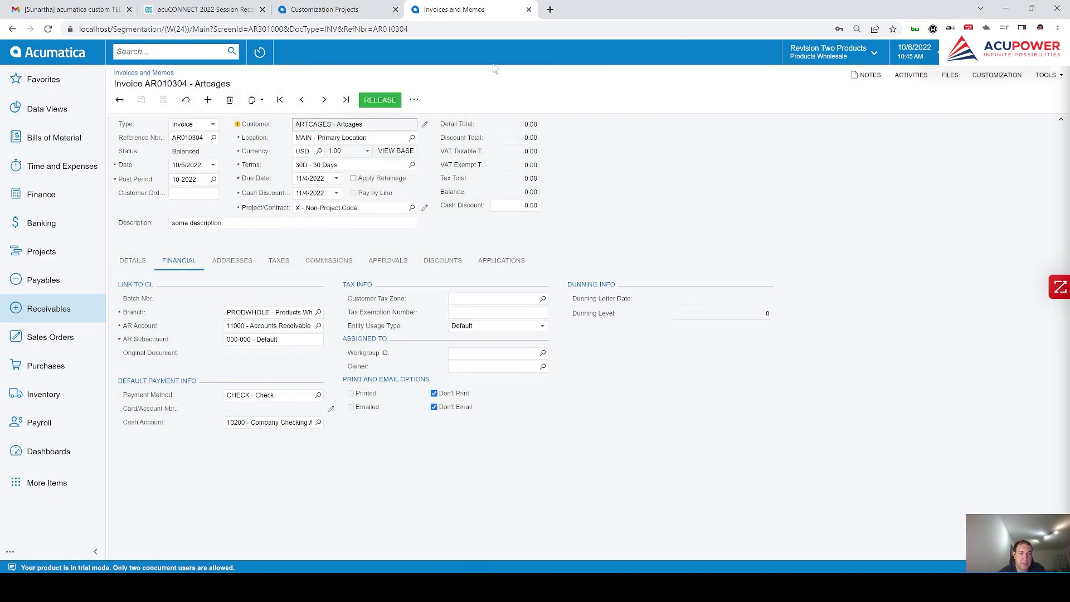
pyautogui.rightClick(479, 9)
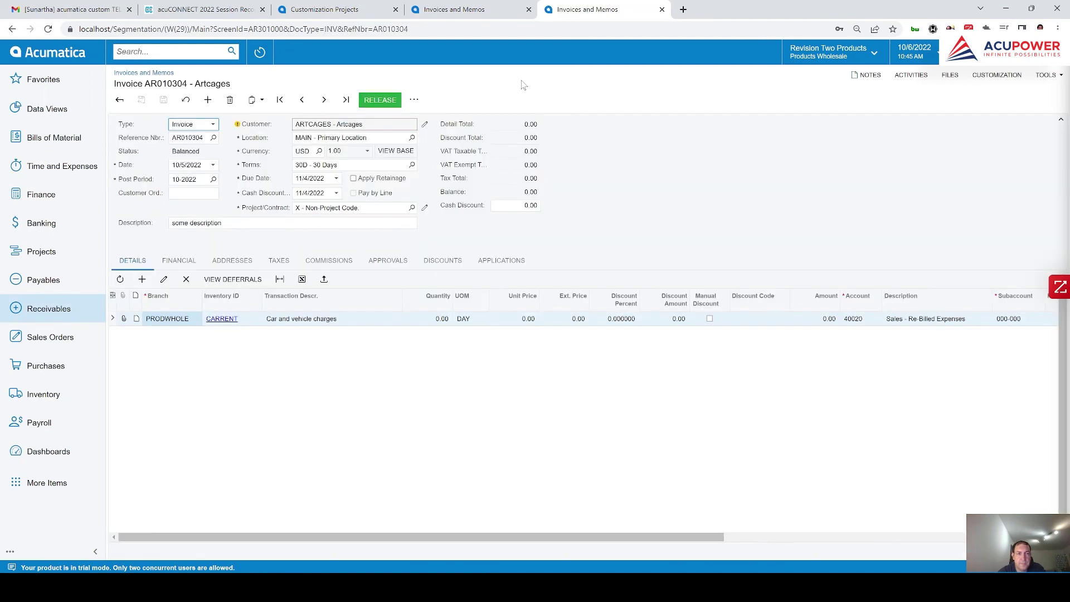
# Compare Customer Tax Zone on the old and reloaded invoices, confirming it is now disabled
pyautogui.click(179, 261)
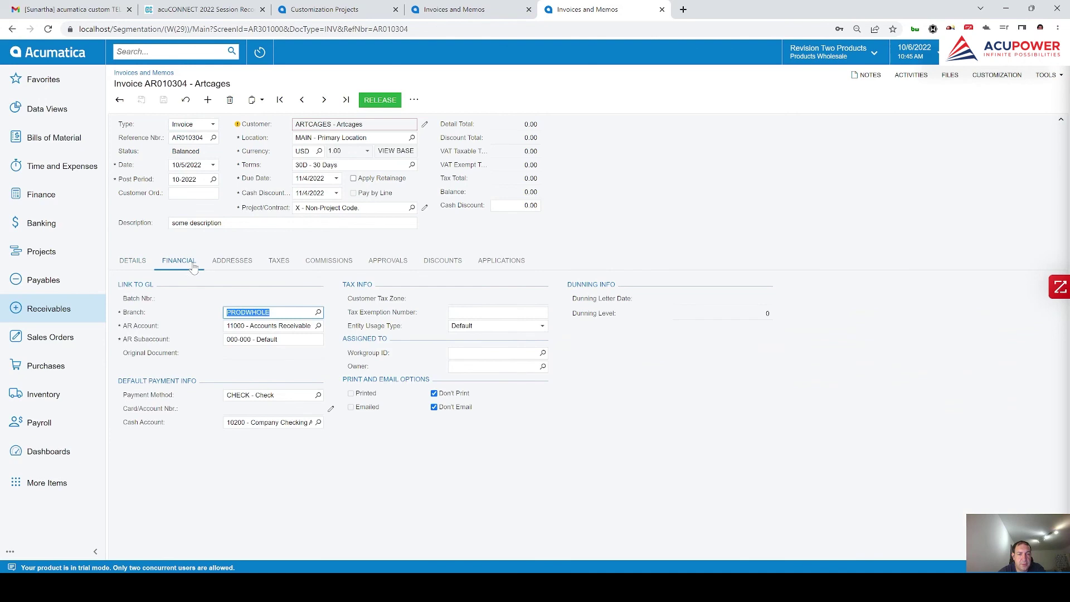
pyautogui.click(477, 297)
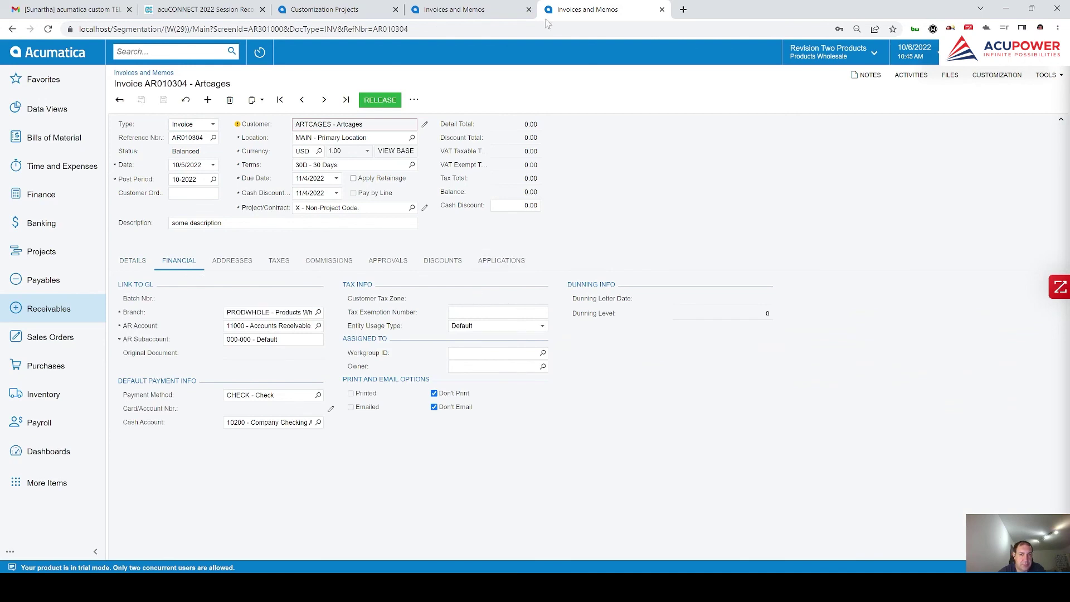
pyautogui.click(464, 5)
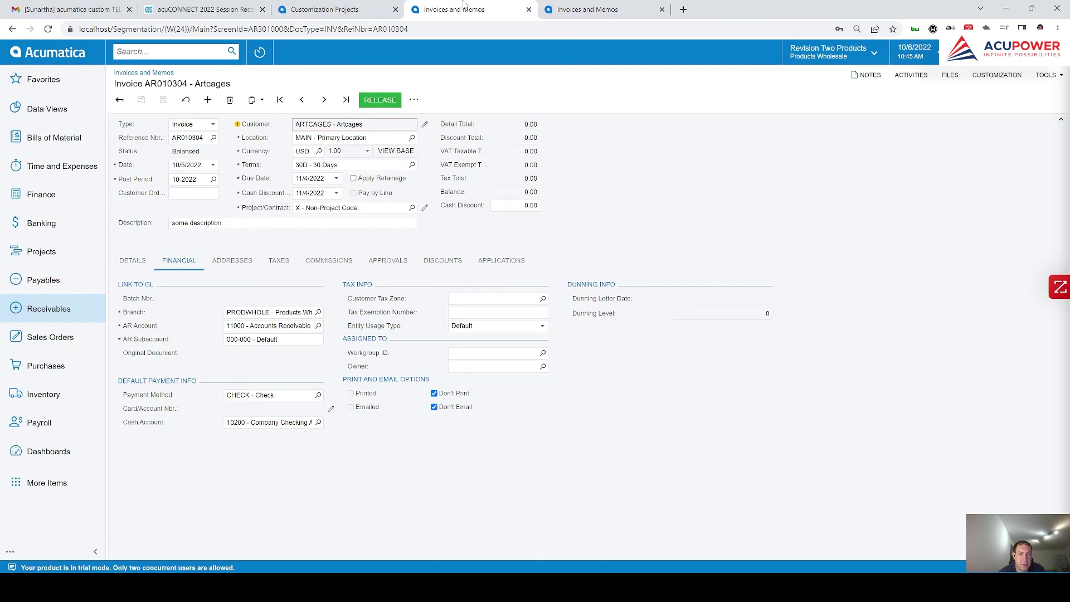
pyautogui.click(491, 301)
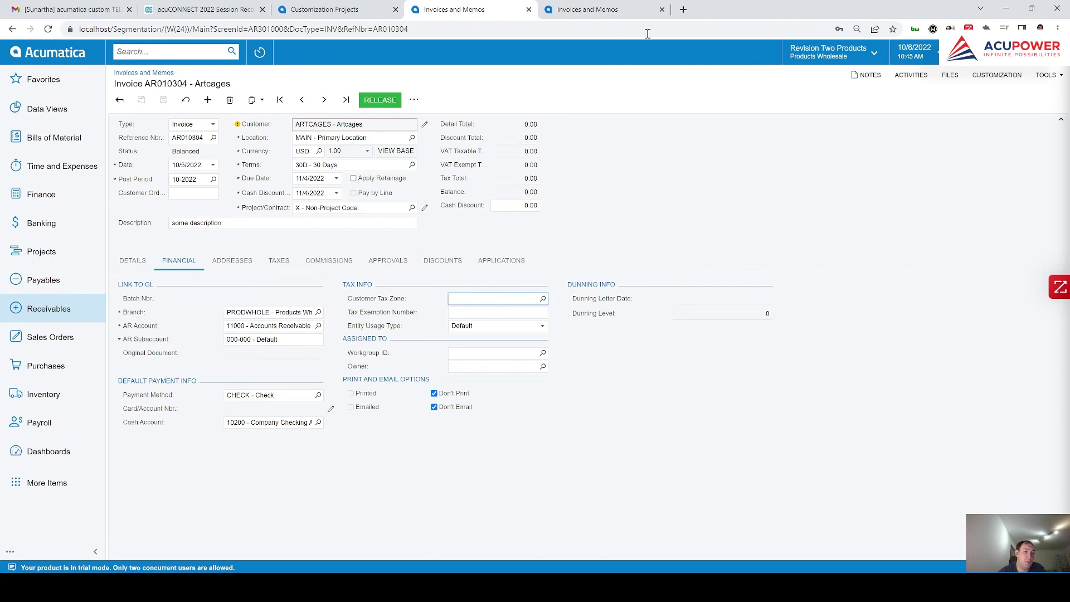
pyautogui.click(622, 21)
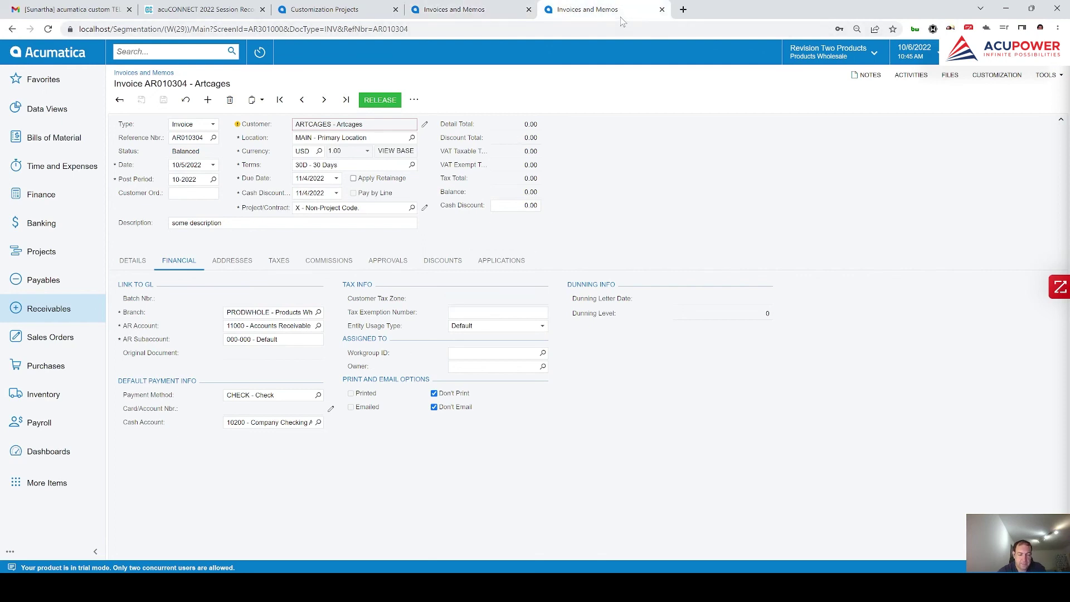
pyautogui.hotkey('alt', 'Tab')
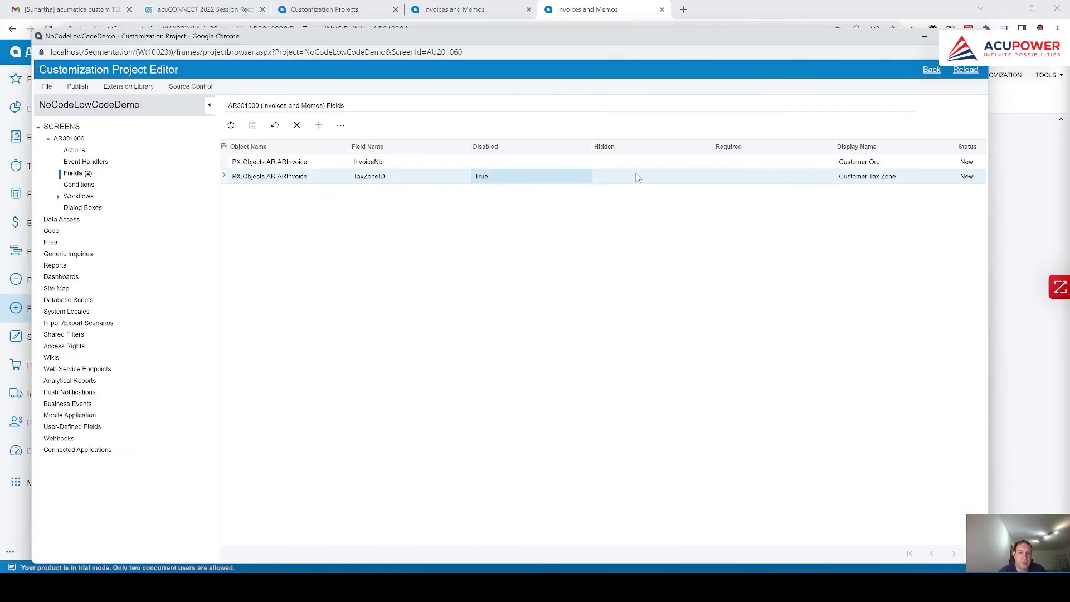
pyautogui.click(638, 178)
pyautogui.click(748, 180)
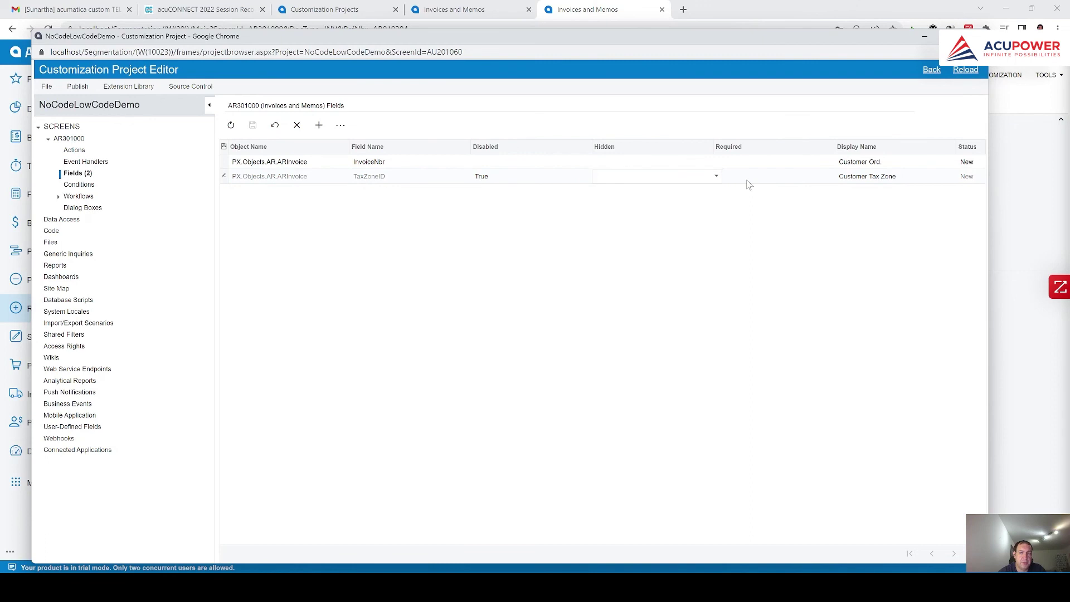
pyautogui.click(748, 177)
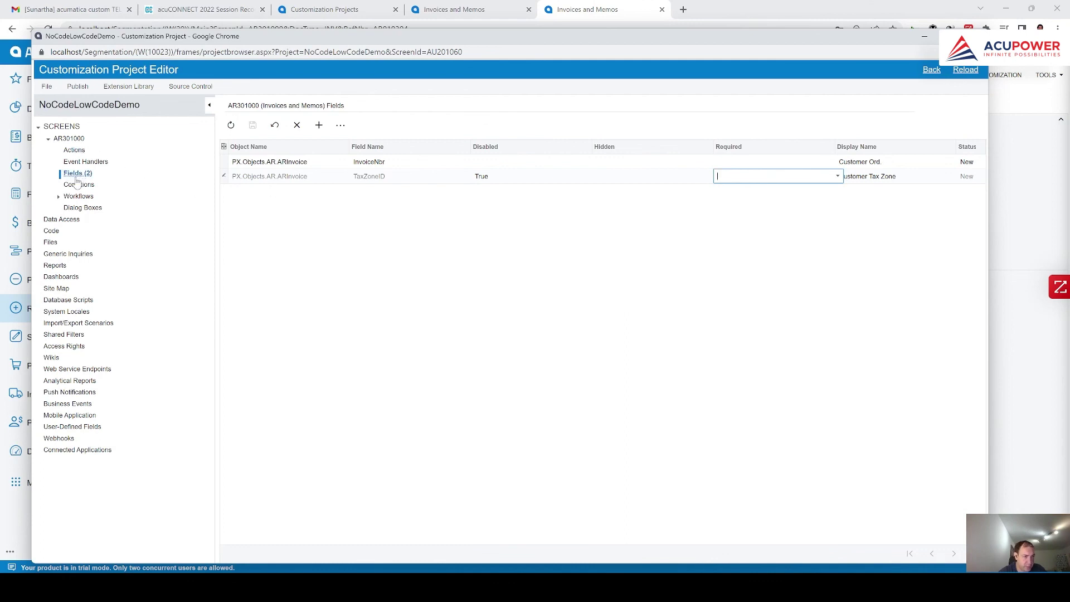
pyautogui.click(492, 177)
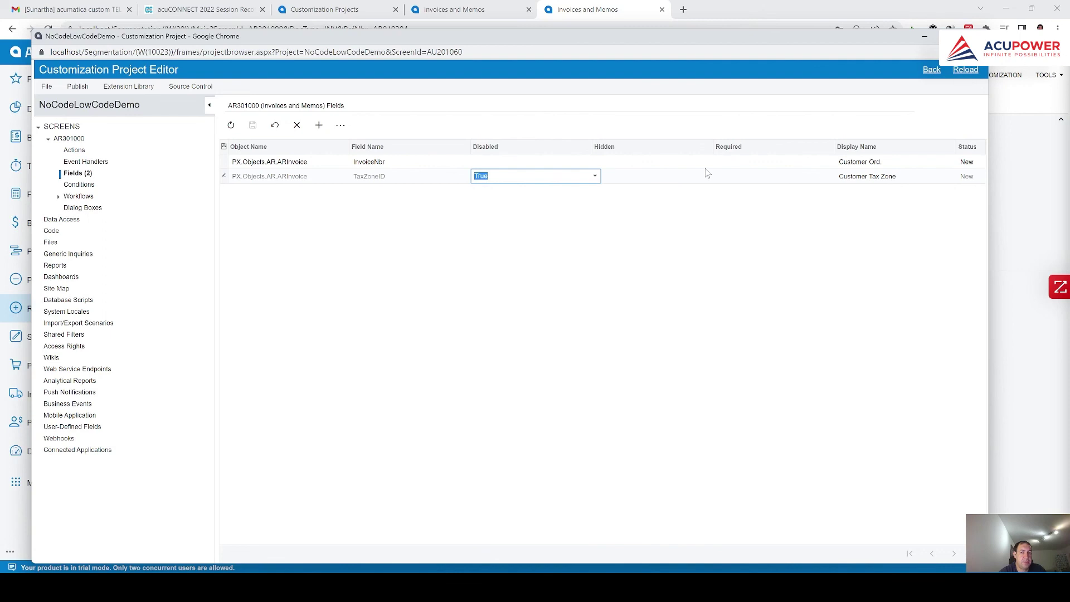
pyautogui.click(857, 176)
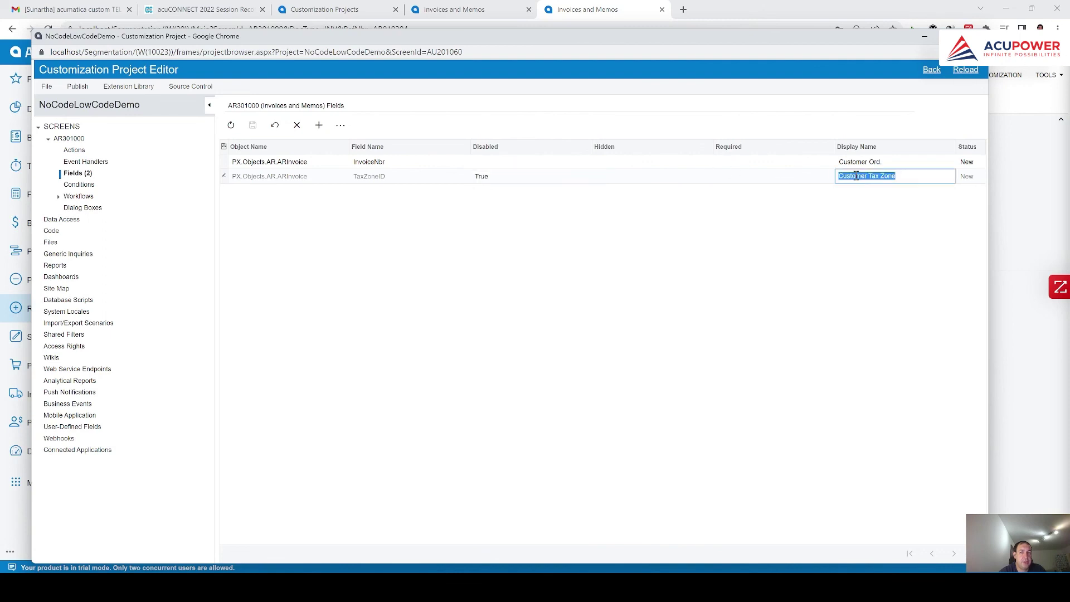